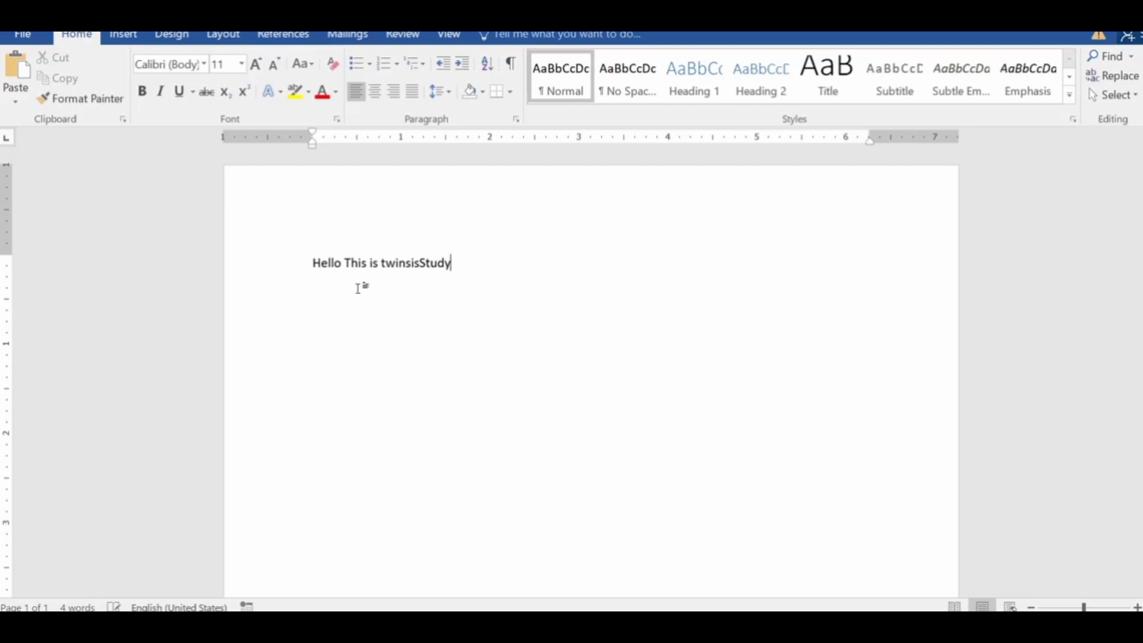
text(.in)
text(www.)
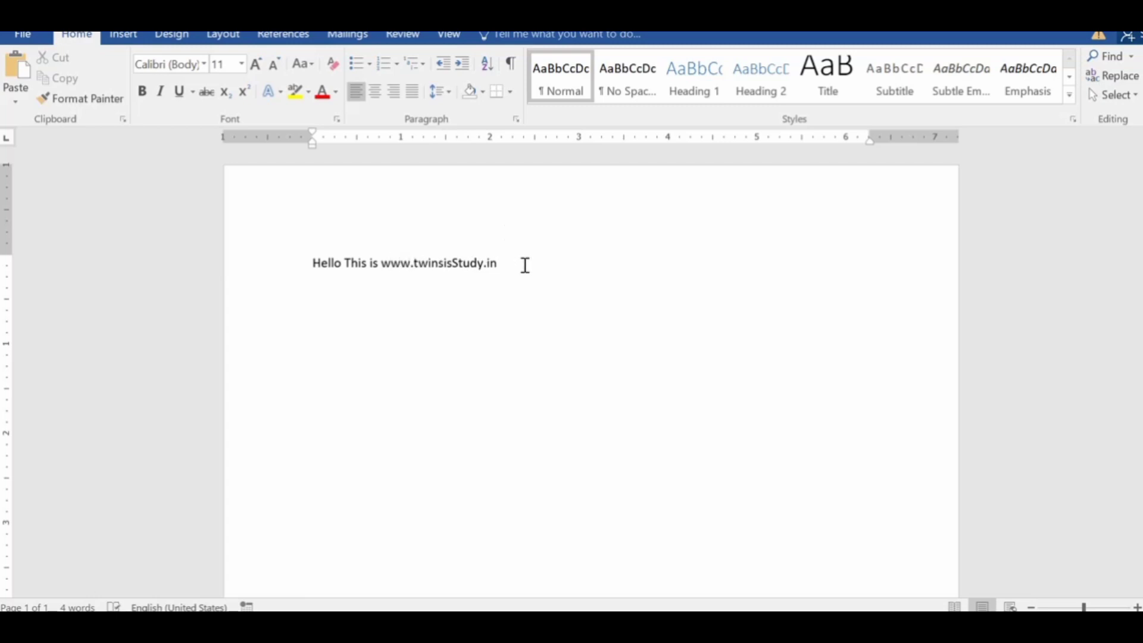
- In the font settings, set the Latin text font to Microsoft JhengHei Light, Bold, size 12
right_click(400, 263)
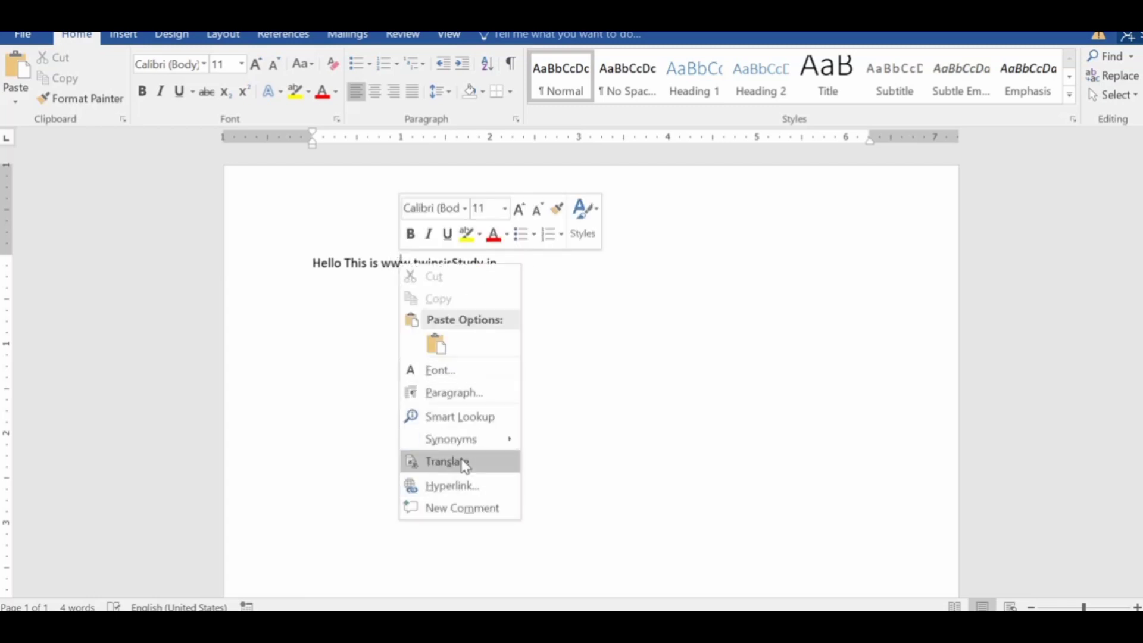
click(450, 372)
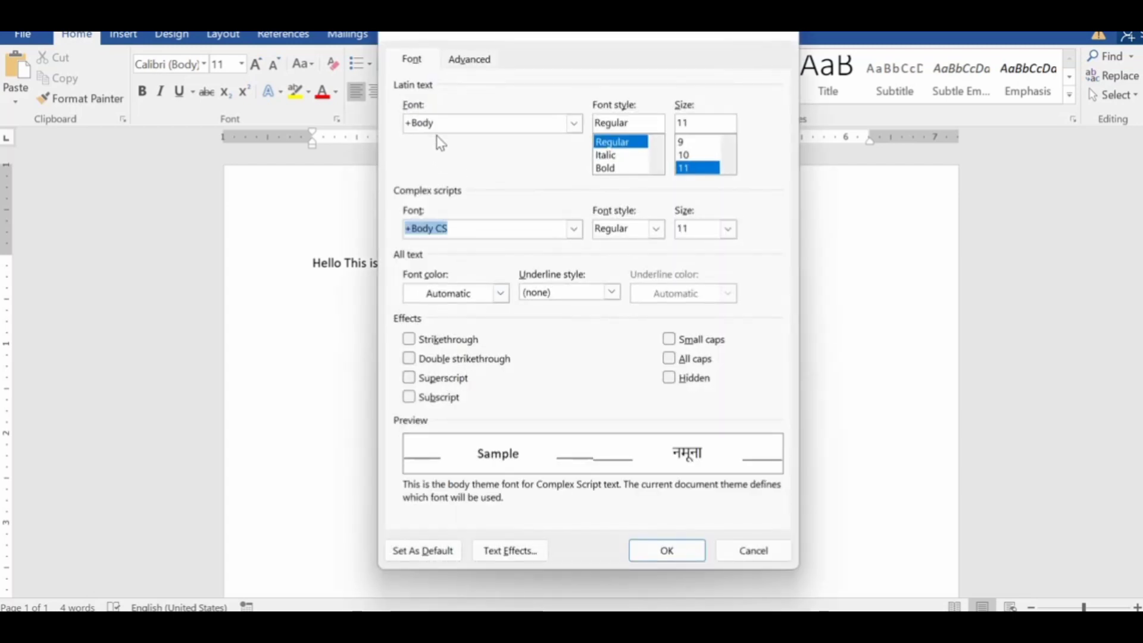
click(574, 123)
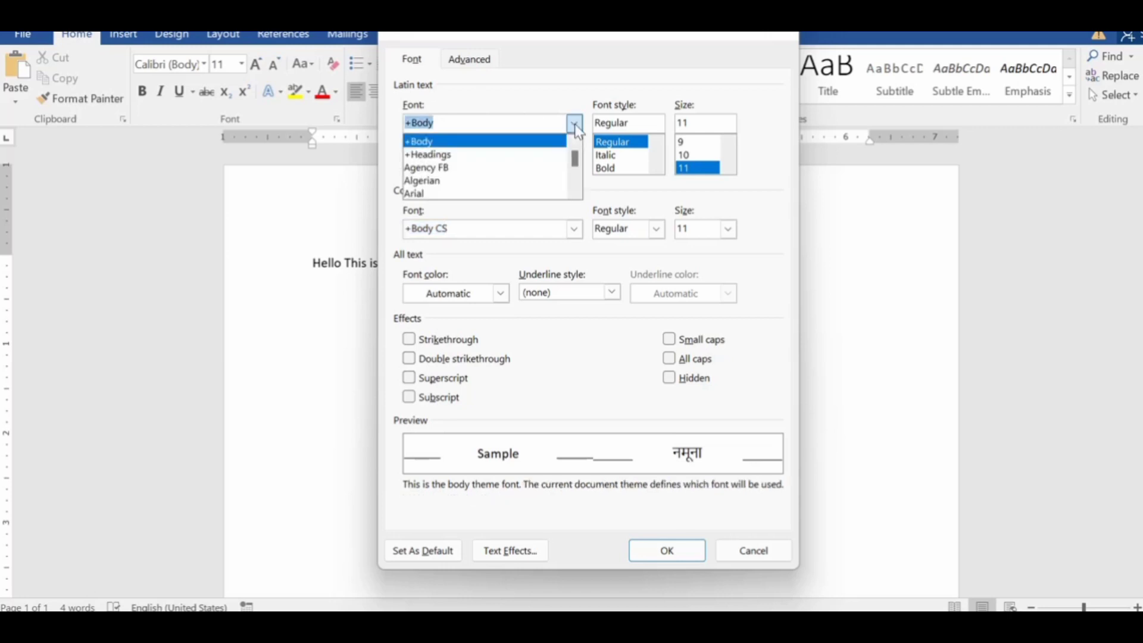
drag(575, 160, 575, 168)
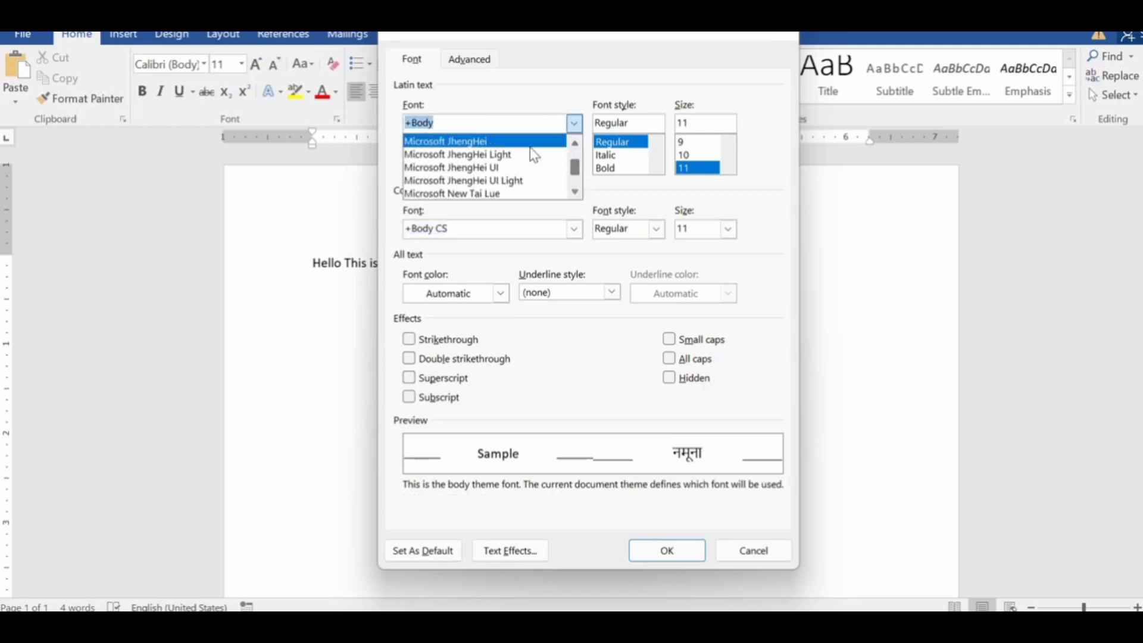
click(500, 156)
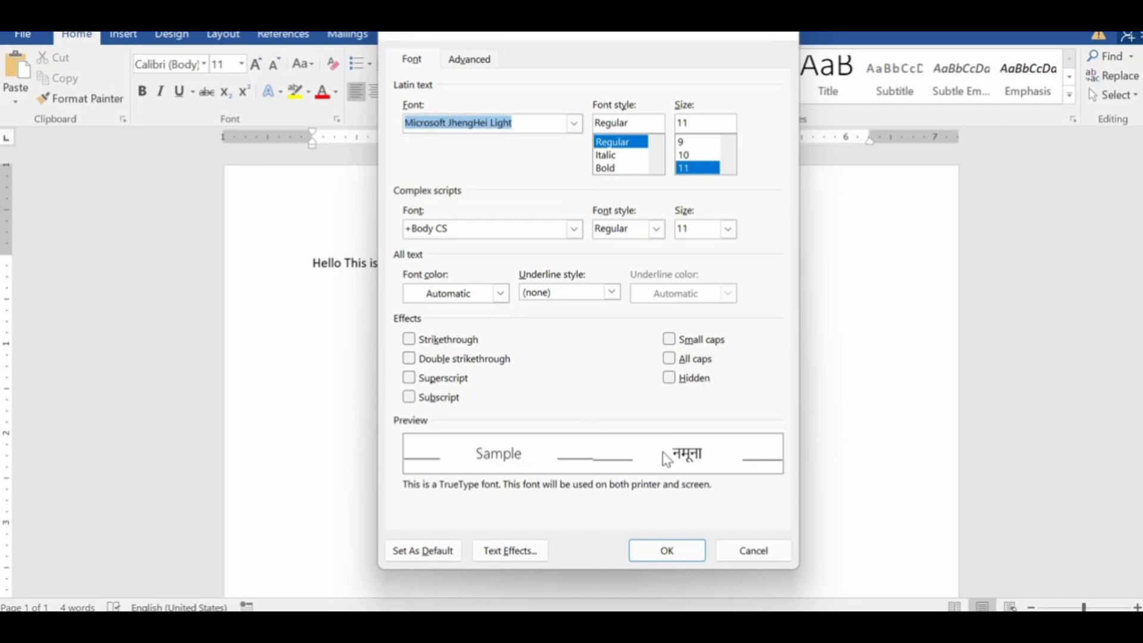
click(613, 156)
click(607, 169)
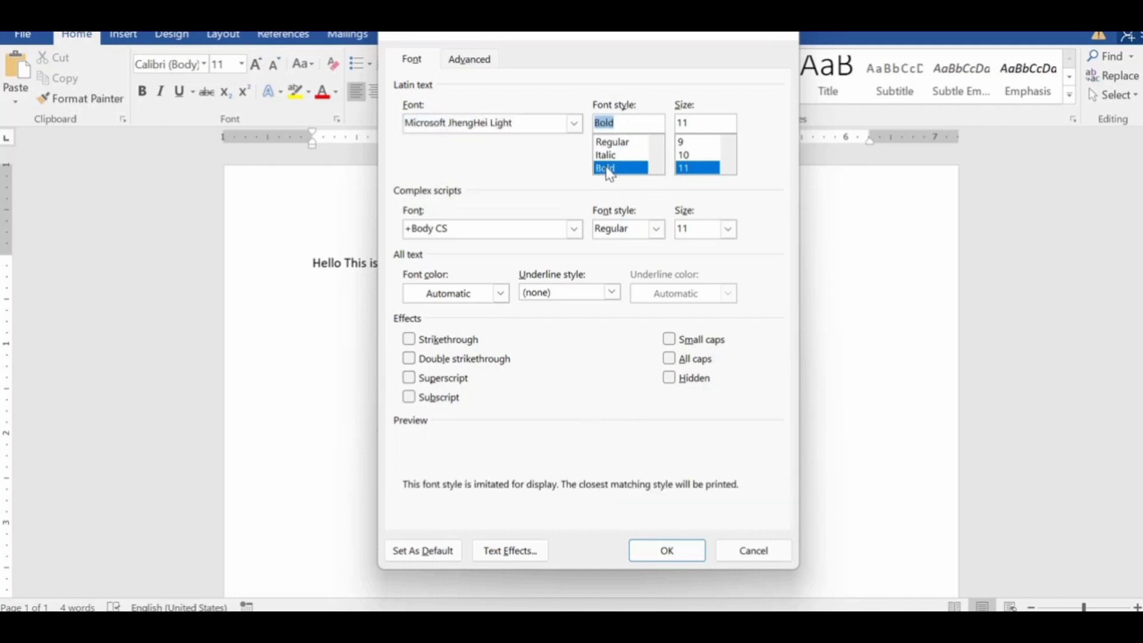
click(728, 171)
click(690, 170)
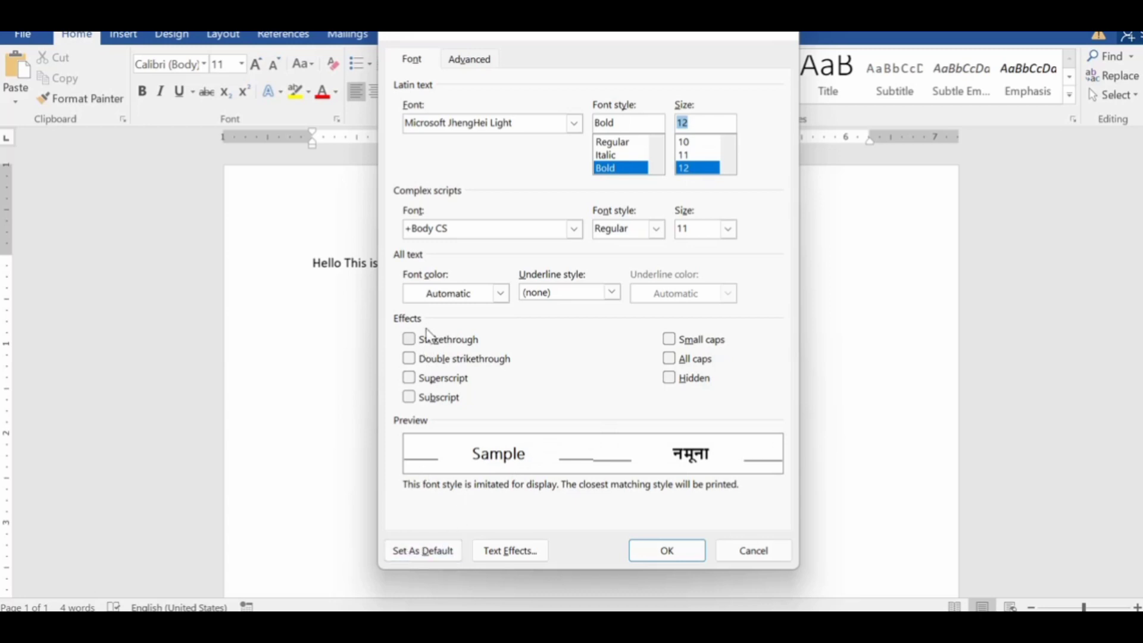
- Try the strikethrough, double strikethrough, small caps, all caps, superscript and subscript effects, and clear each one again
click(410, 340)
click(410, 341)
click(410, 359)
click(409, 359)
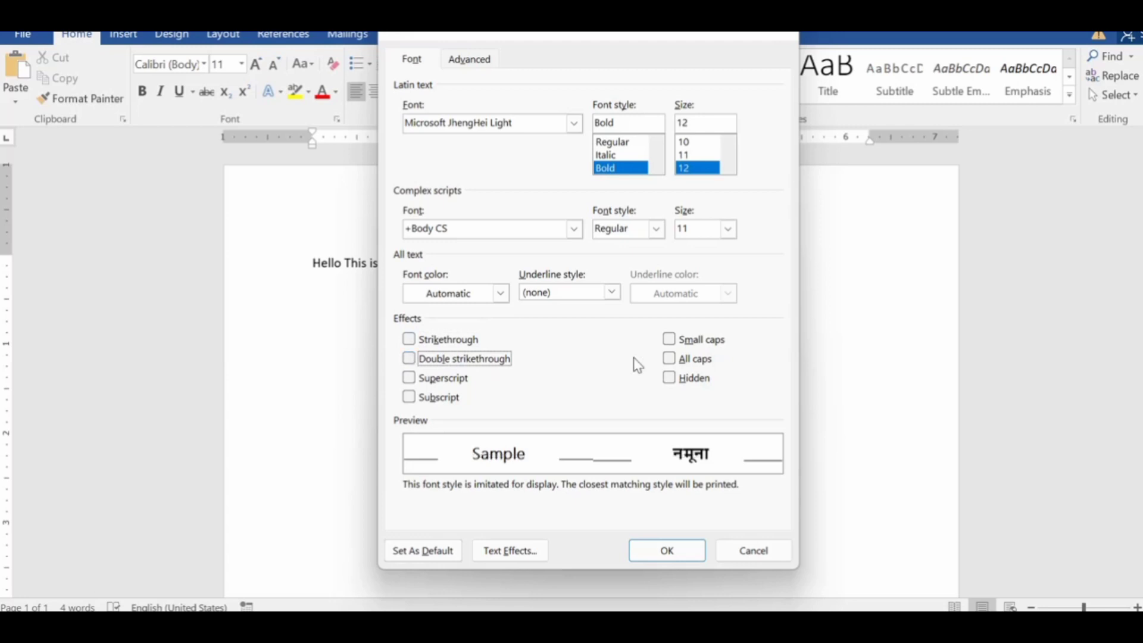
click(670, 340)
click(670, 340)
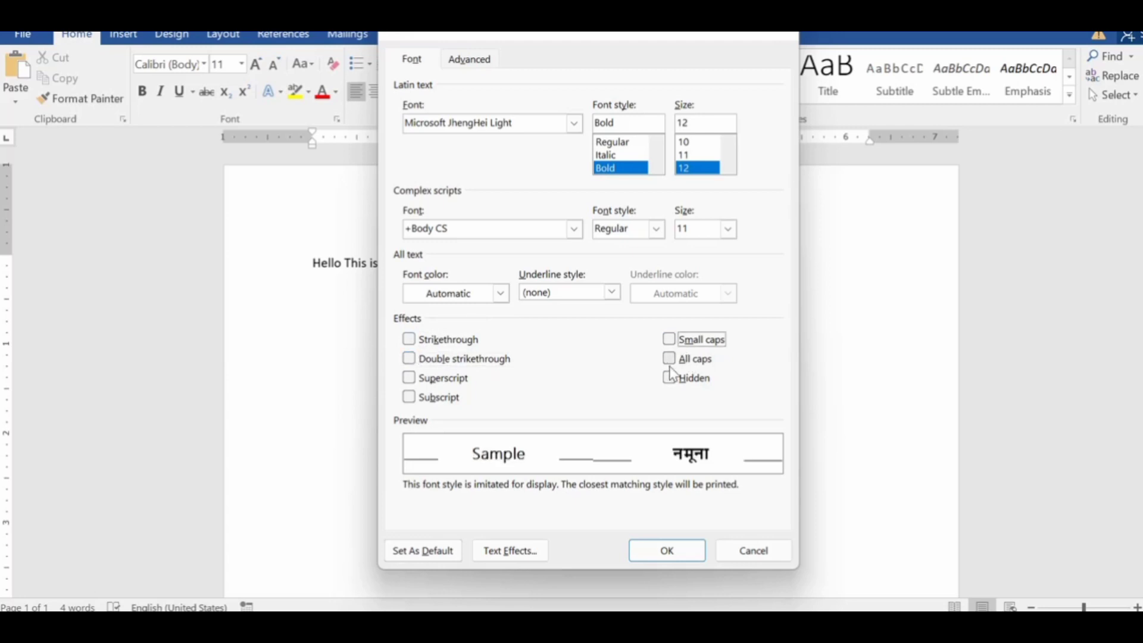
click(670, 360)
click(670, 360)
click(670, 340)
click(670, 340)
click(428, 381)
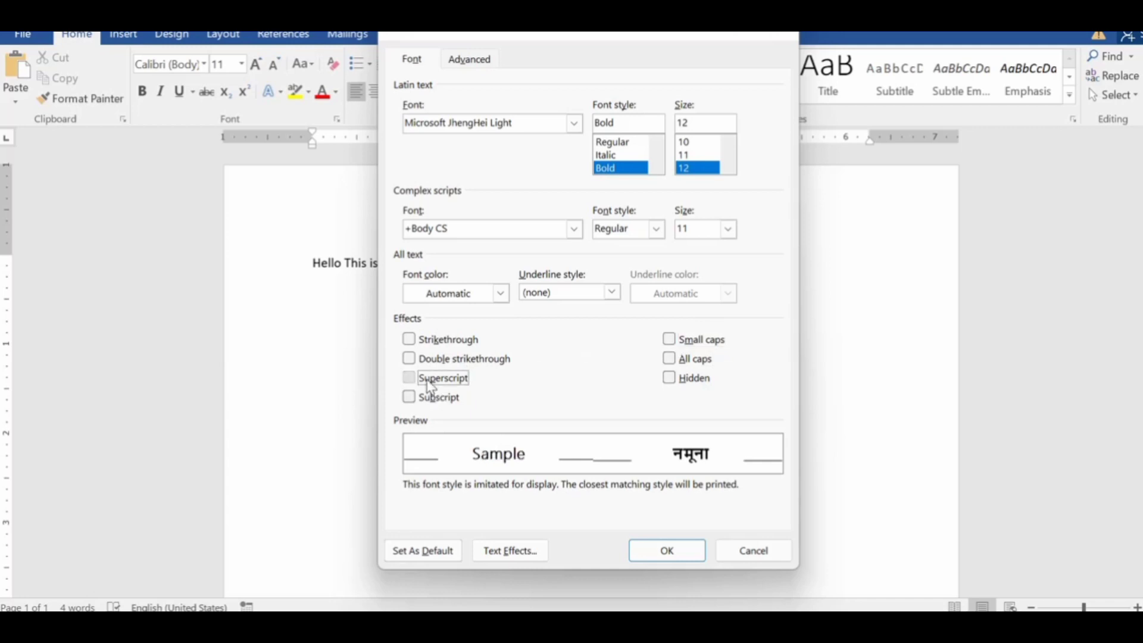
click(427, 381)
click(407, 397)
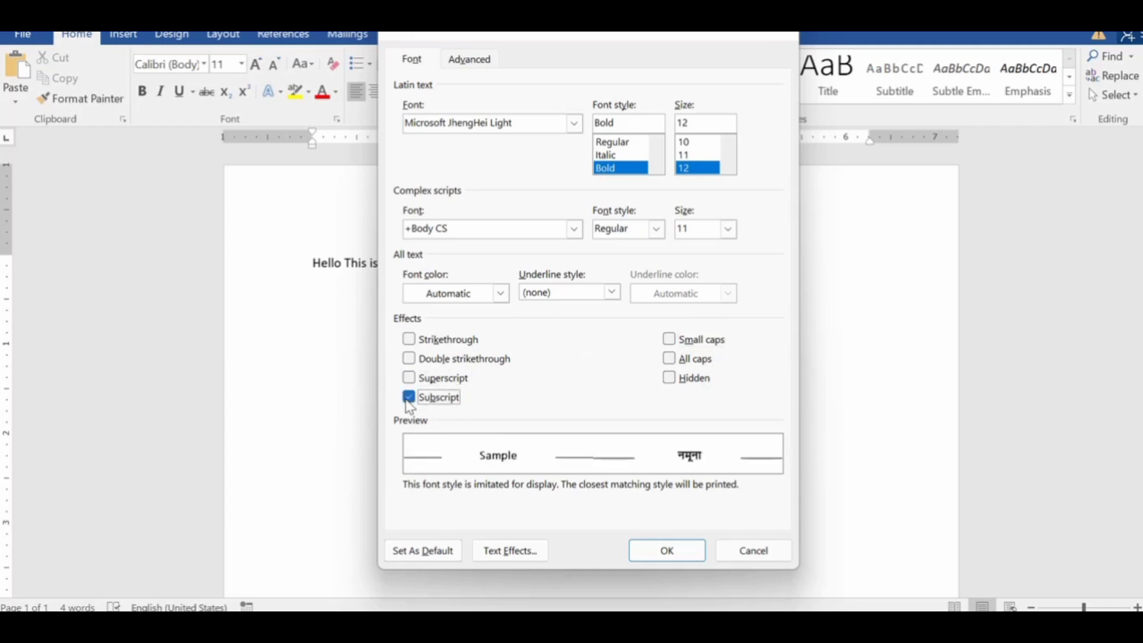
click(407, 398)
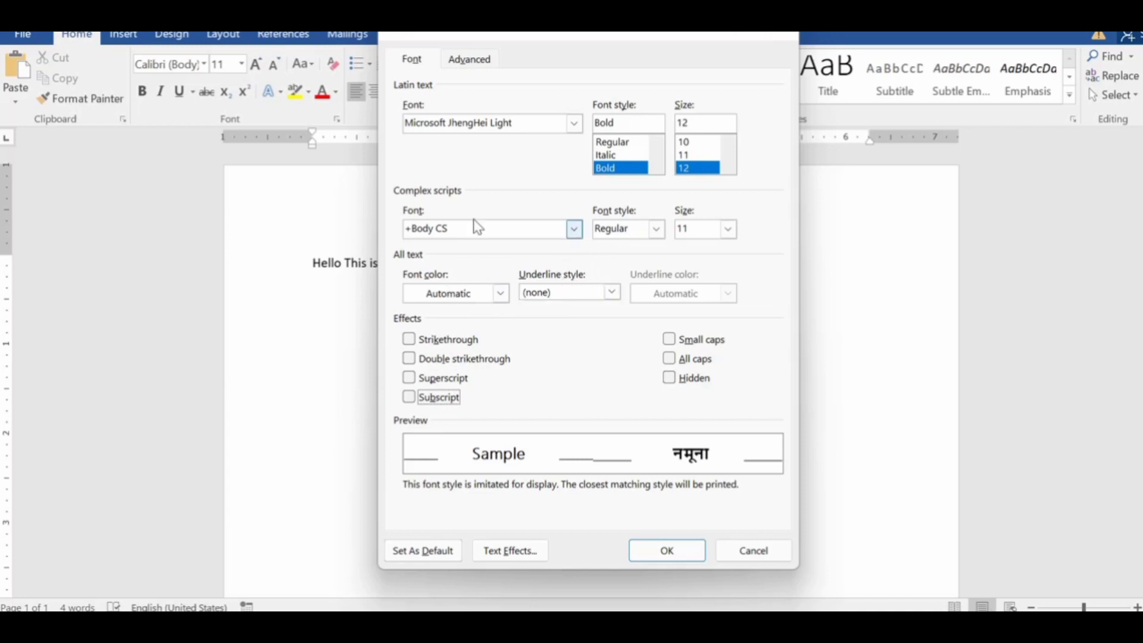
- Set the chosen font as default for all documents based on the Normal.dotm template
click(419, 549)
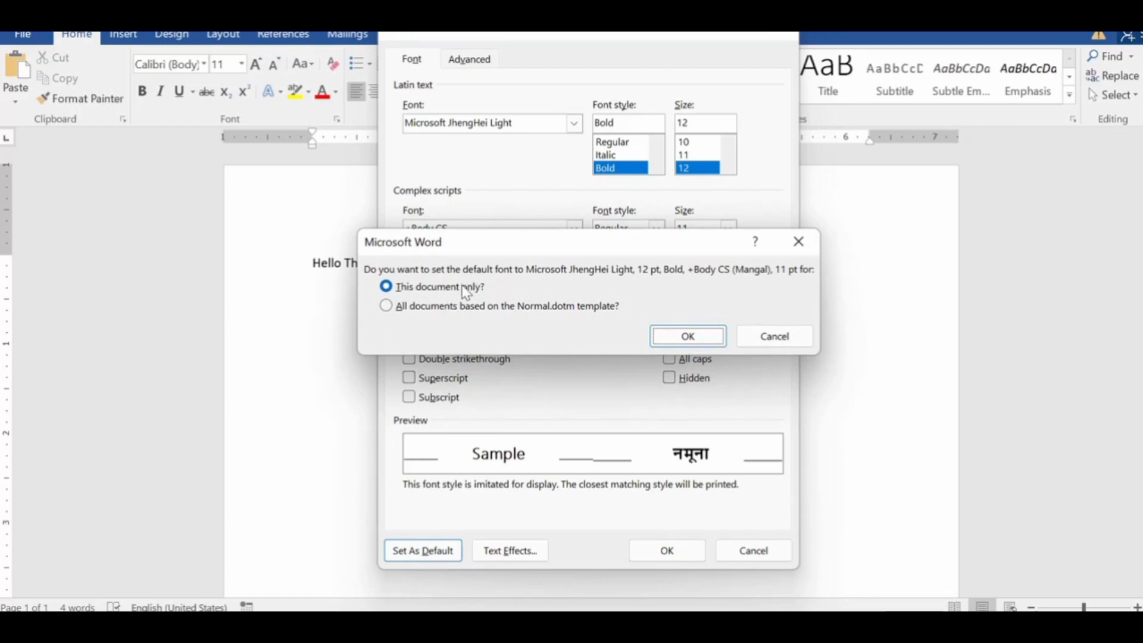
click(459, 306)
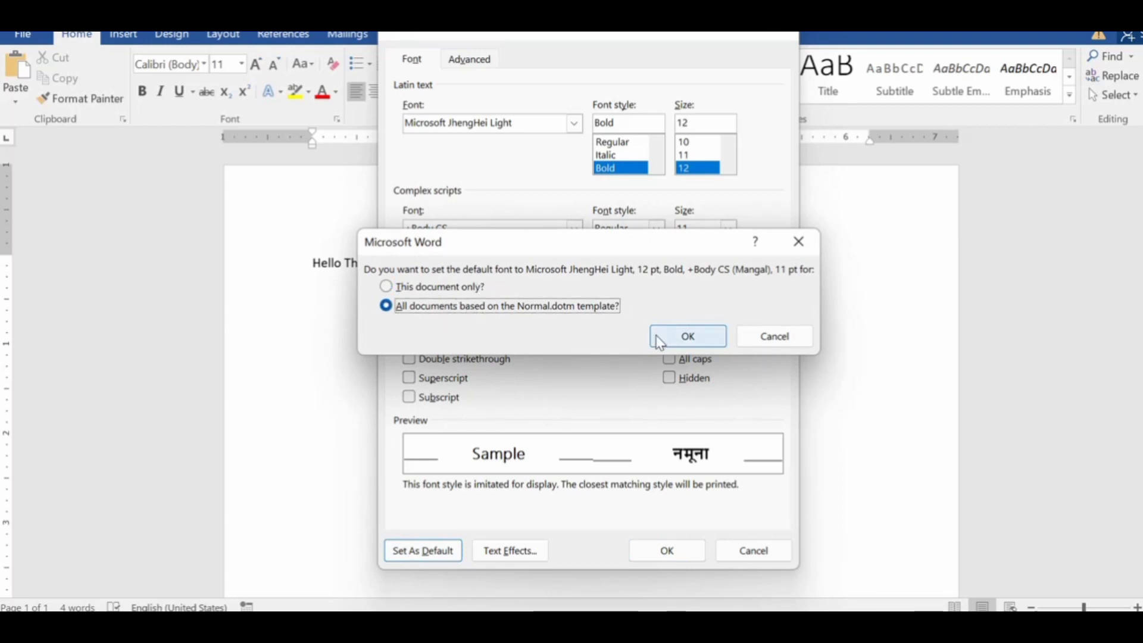
click(688, 340)
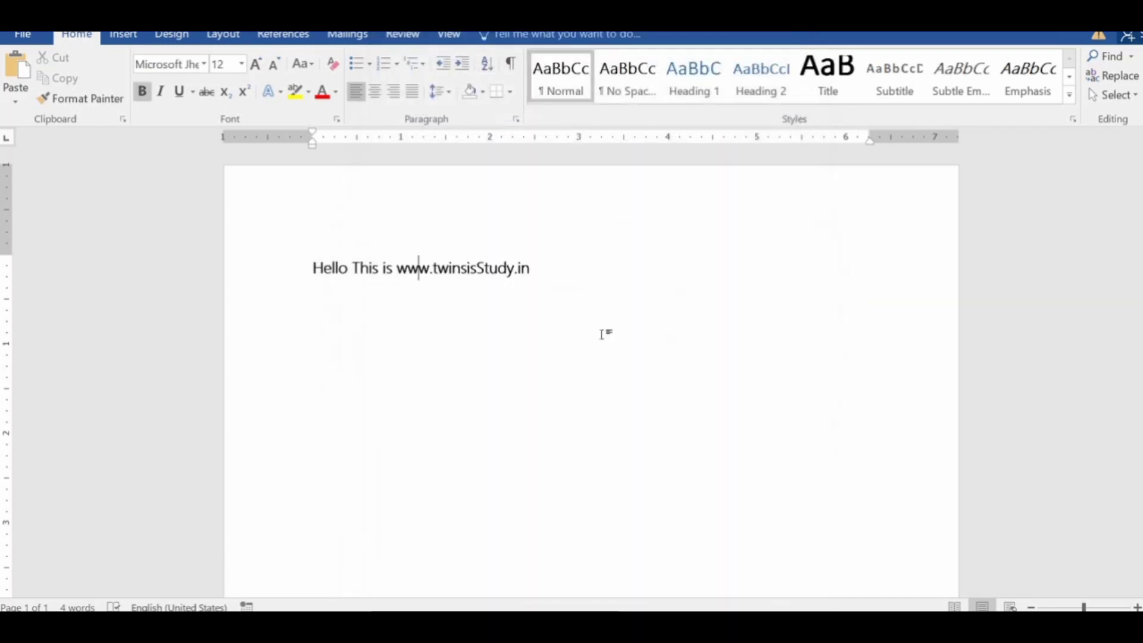
- Below the greeting, add the line "Now if you close and reopen, settings will be applicable to all docs"
click(283, 265)
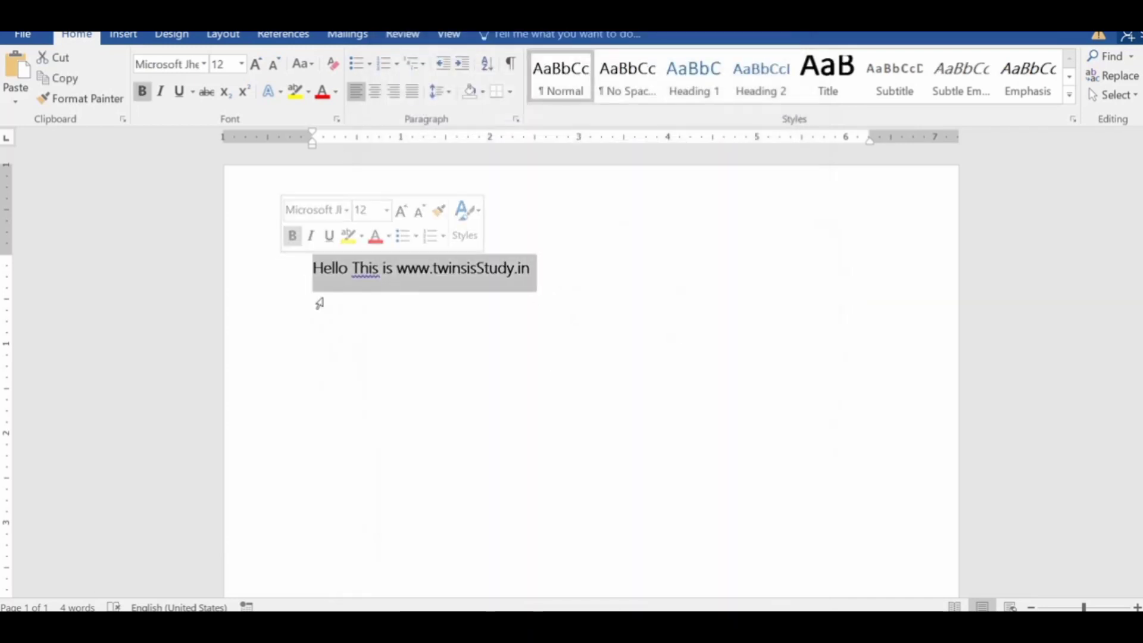
click(560, 266)
key(Return)
text(Now if )
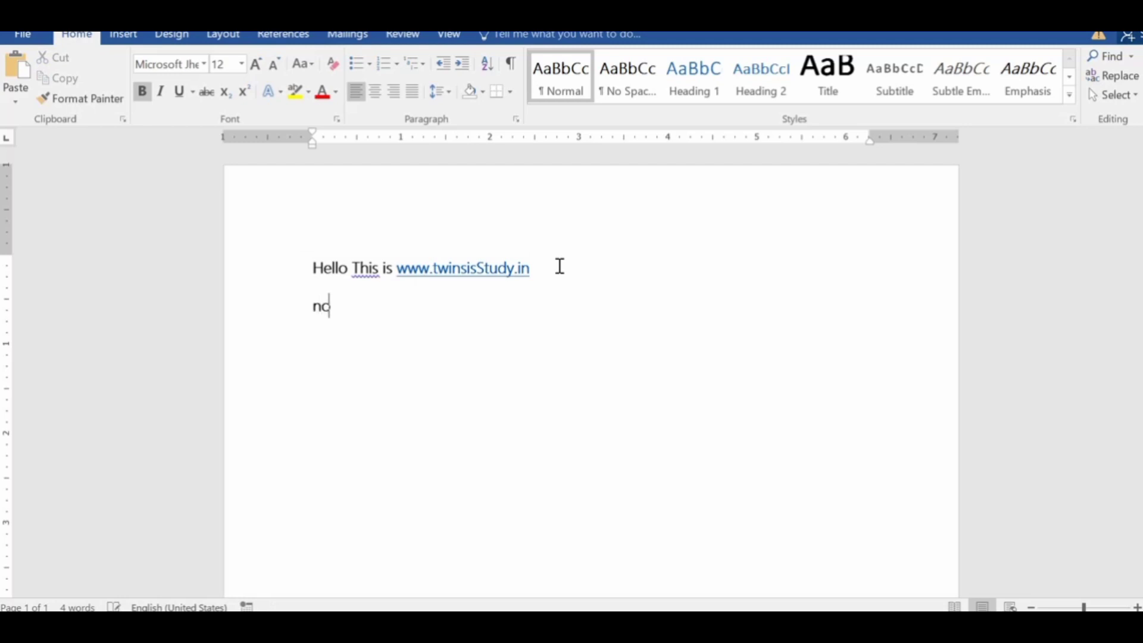
text(you cl)
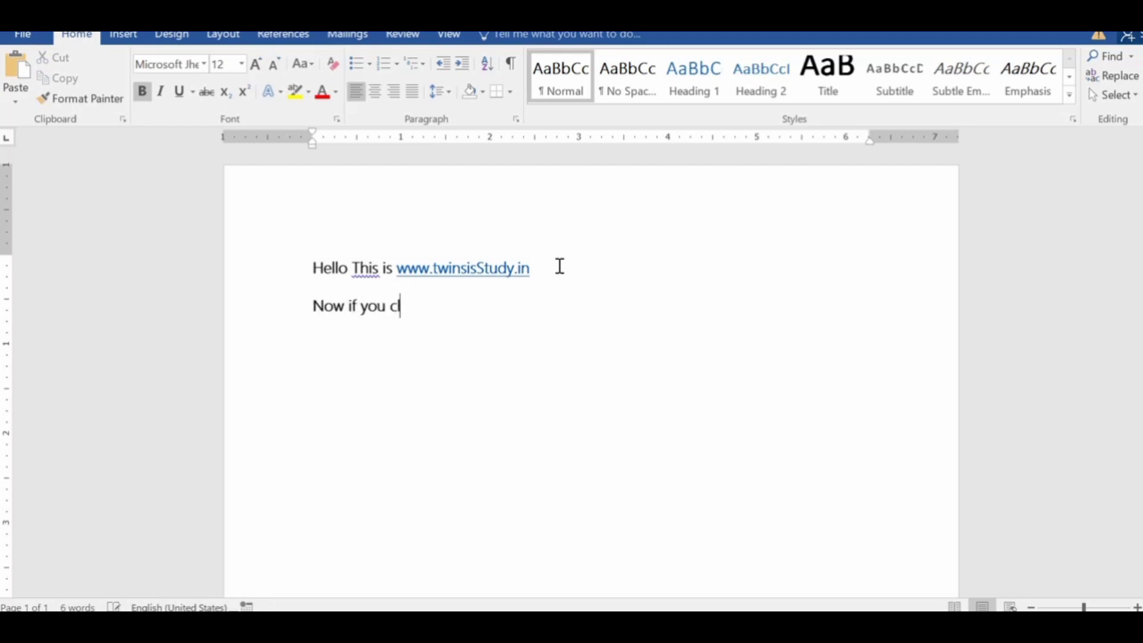
text(ose and res)
key(BackSpace)
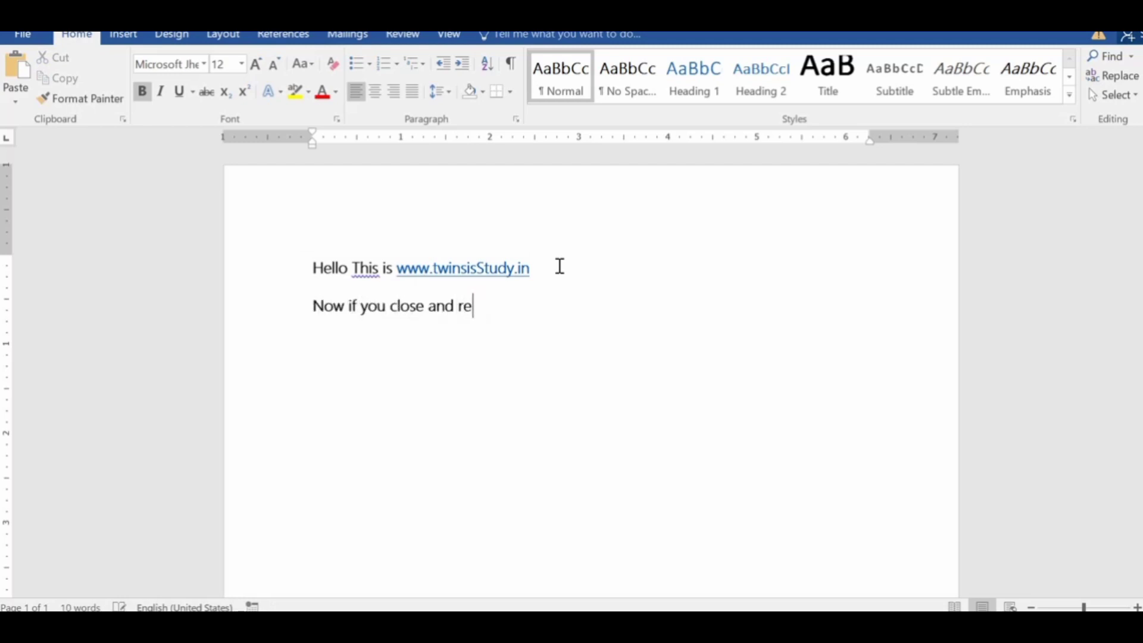
text(open, settings w)
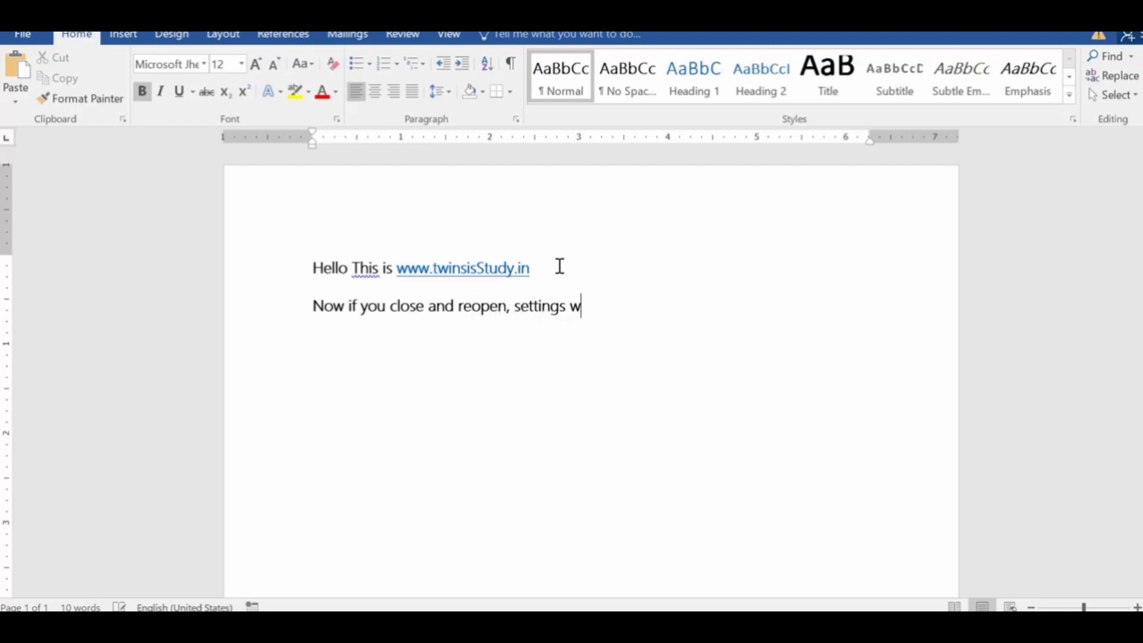
text(ill b)
key(BackSpace)
key(BackSpace)
key(BackSpace)
key(BackSpace)
key(BackSpace)
text(ill be applicable to all )
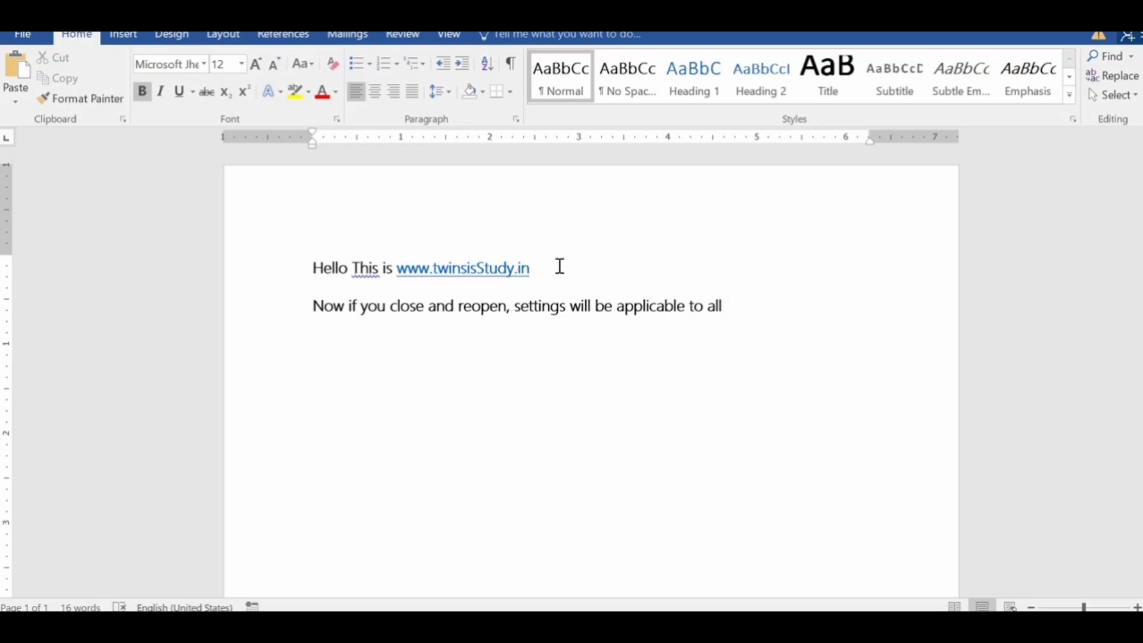
text(docs)
key(Return)
click(121, 37)
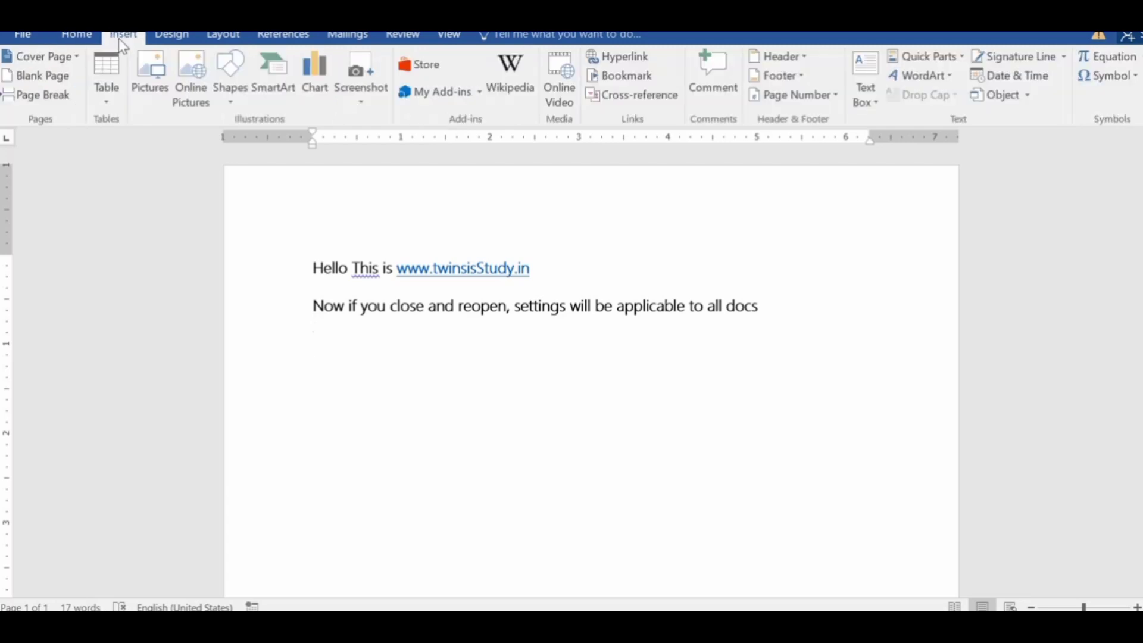
click(84, 40)
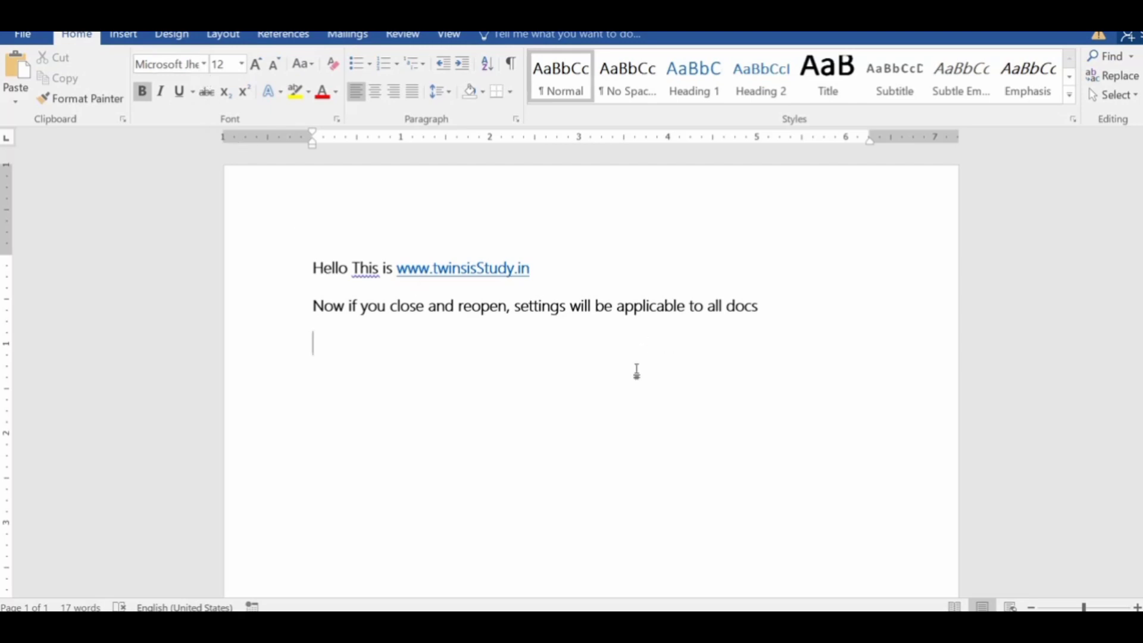
- Delete both lines of text and save the document
drag(781, 318, 266, 258)
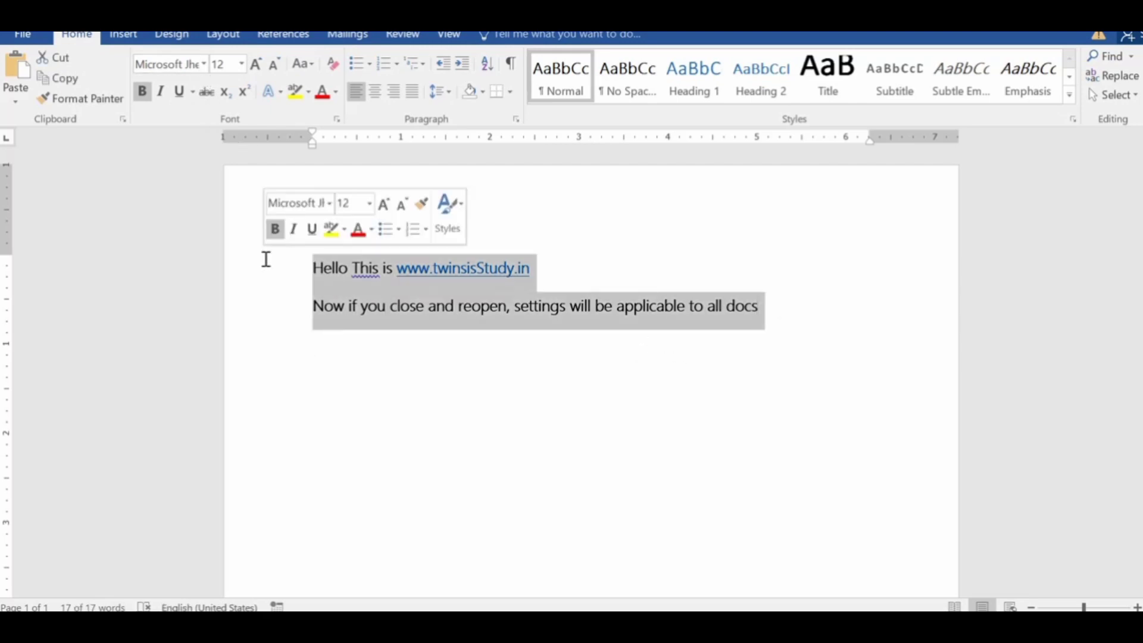
key(Delete)
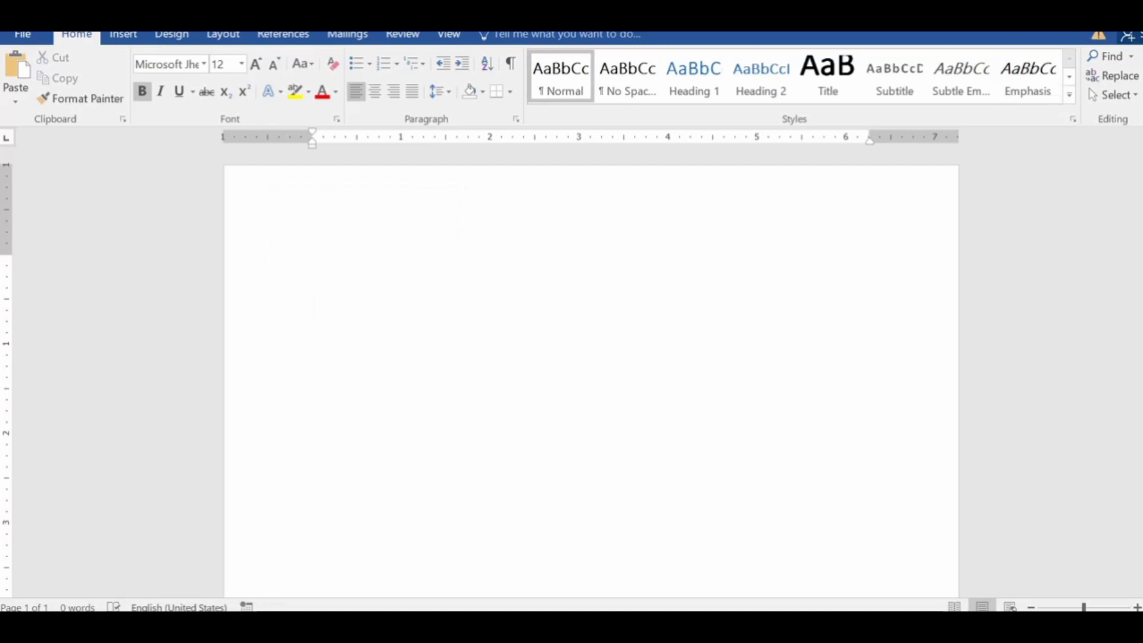
key(ctrl+s)
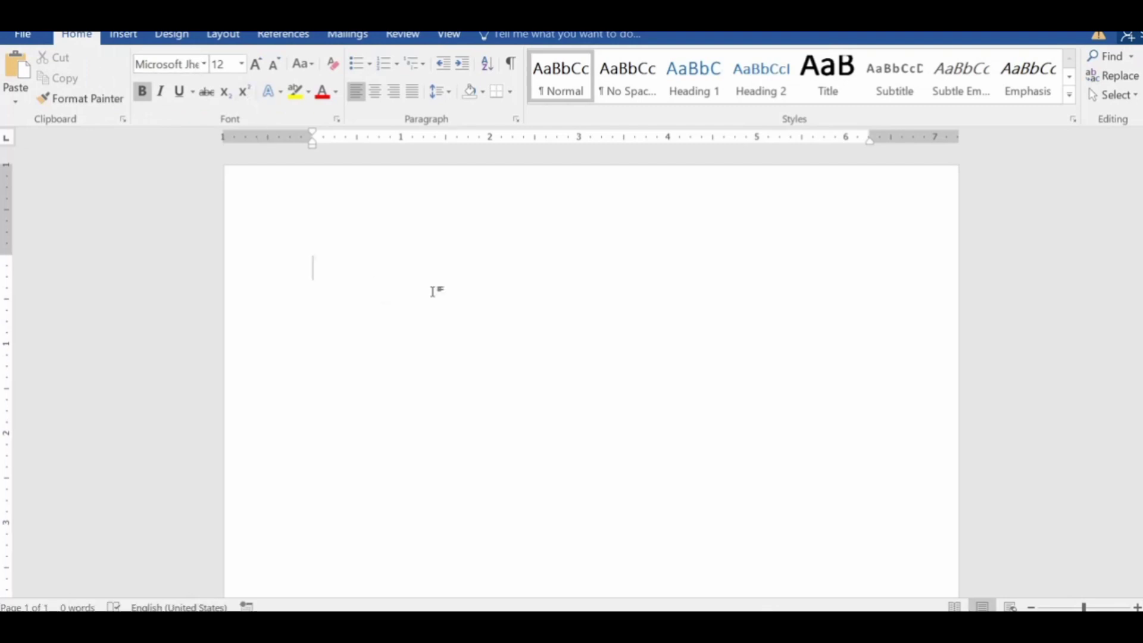
text(Hello This is)
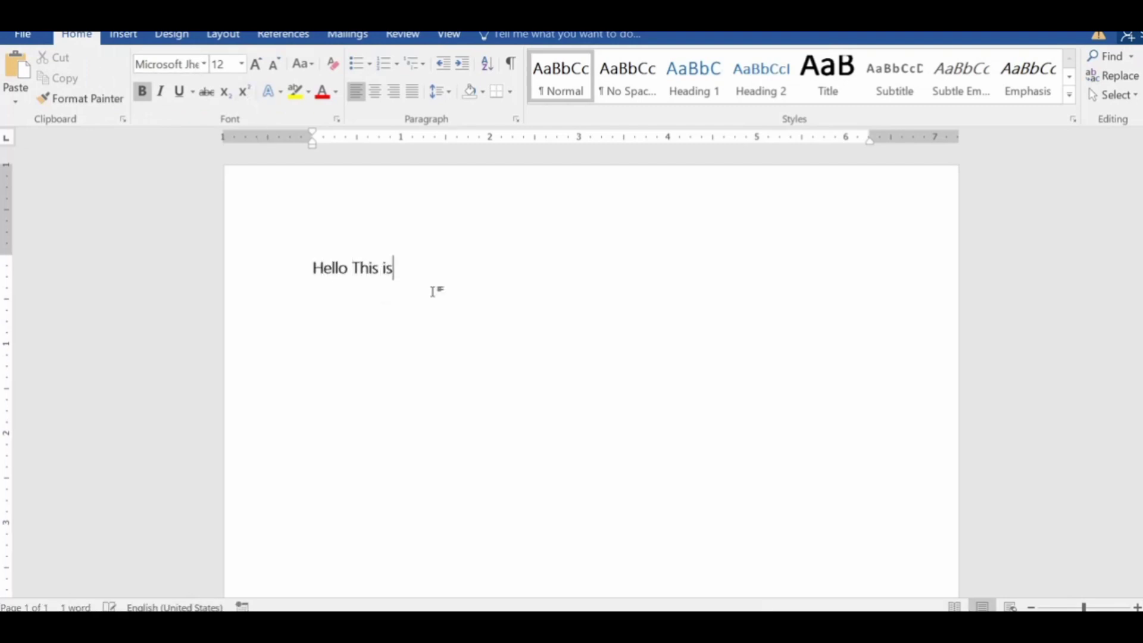
text( www.tw)
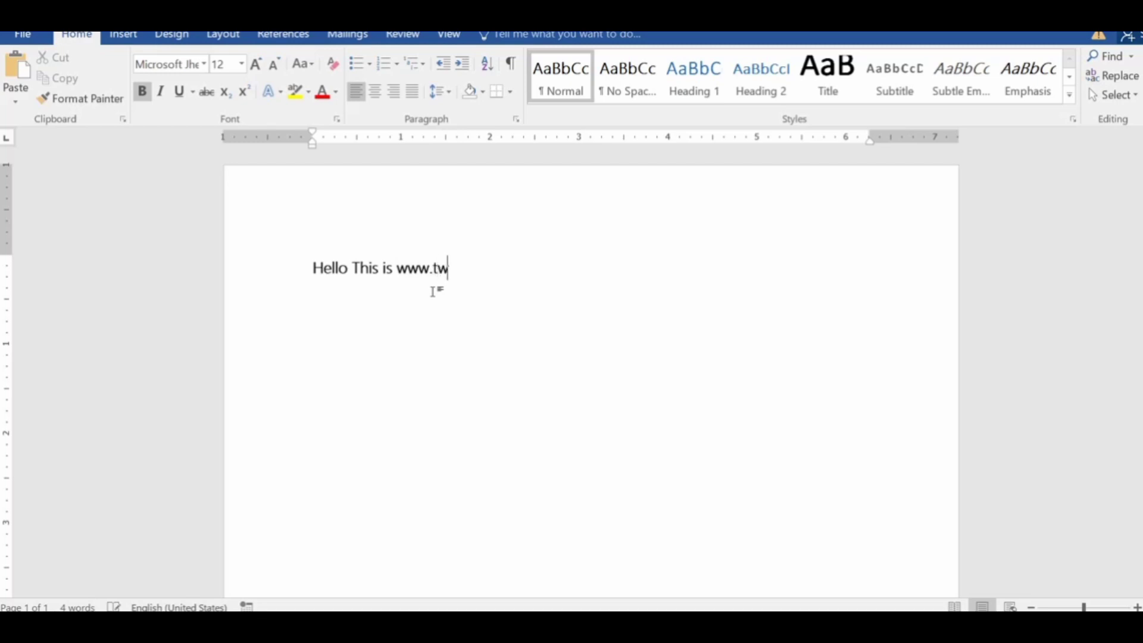
text(insisStud)
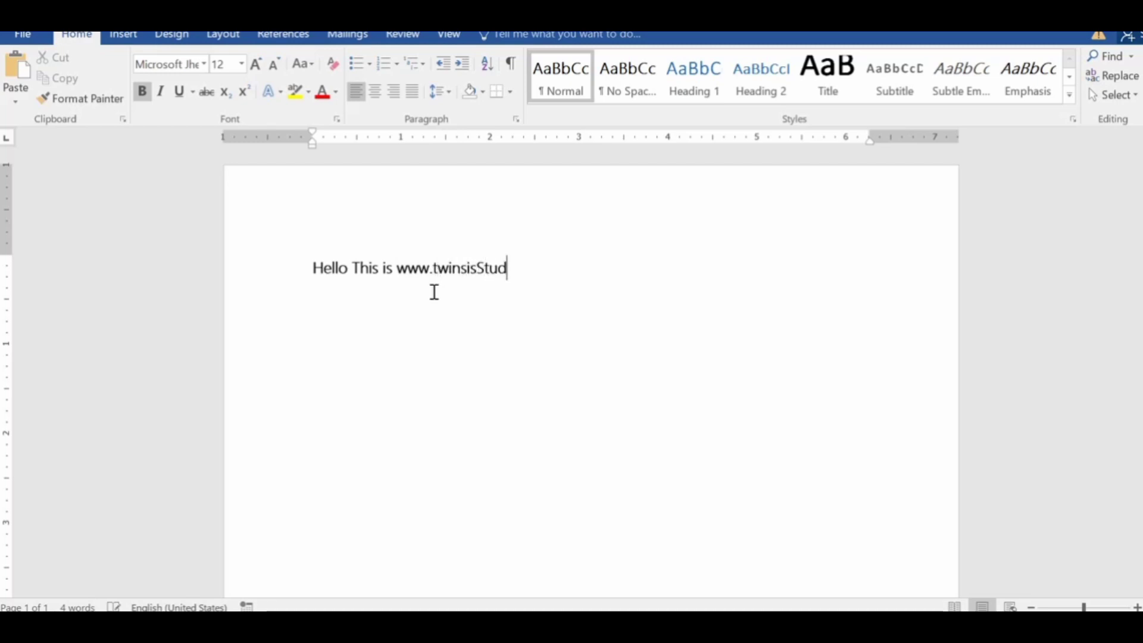
text(y.in)
key(Return)
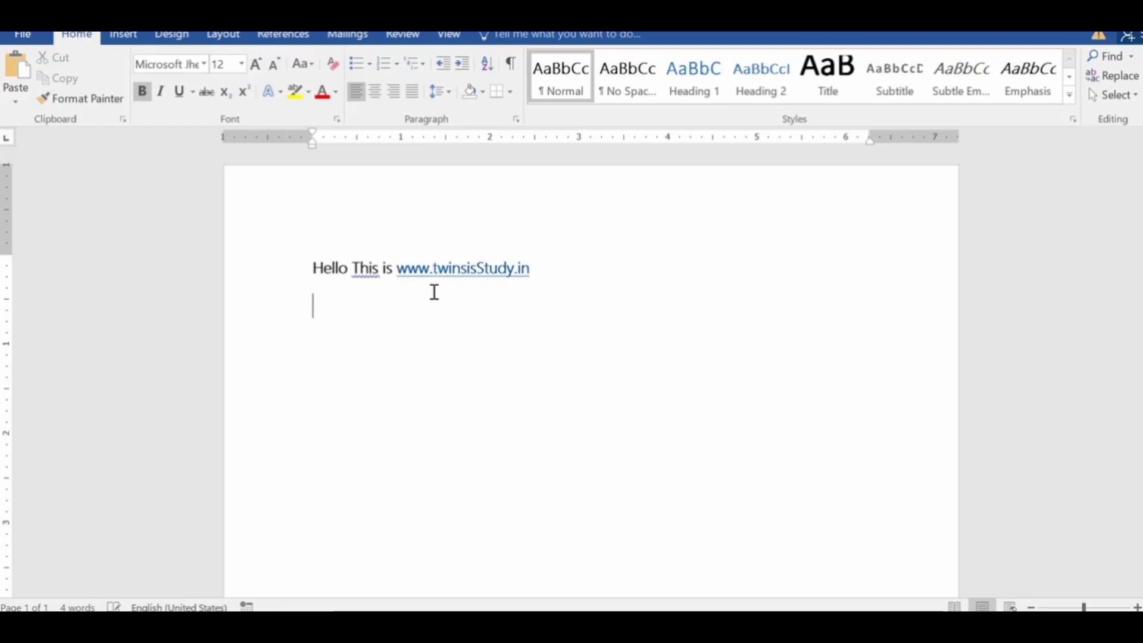
- Write "Font Setting applied" as the second line, correcting the misspelled words
text(Settog)
key(BackSpace)
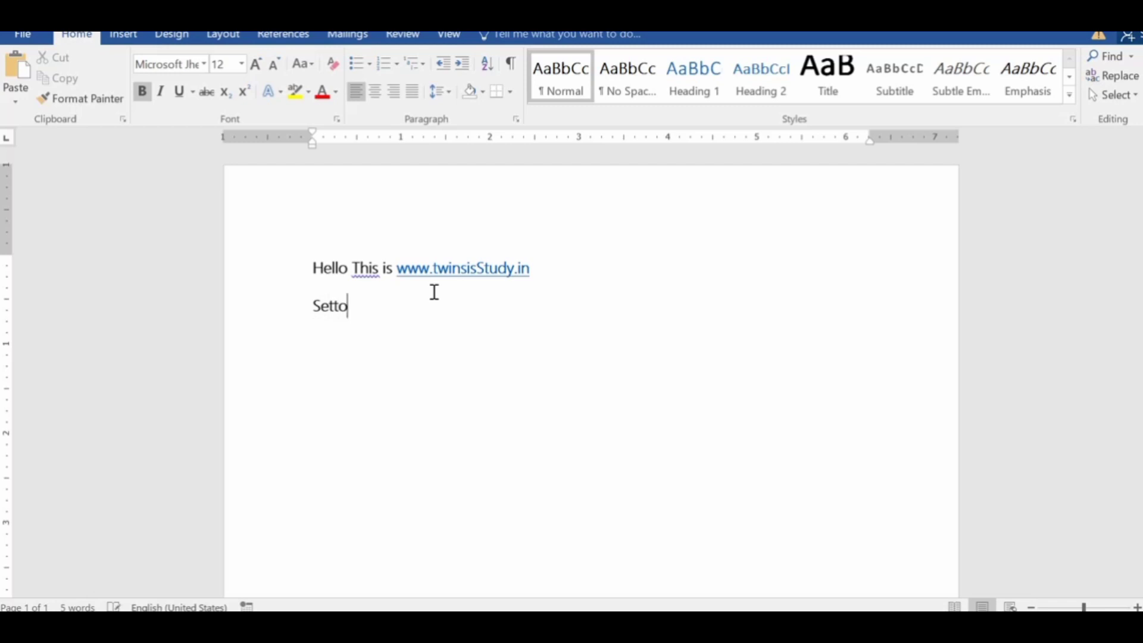
key(BackSpace)
key(BackSpace)
text(ting apples)
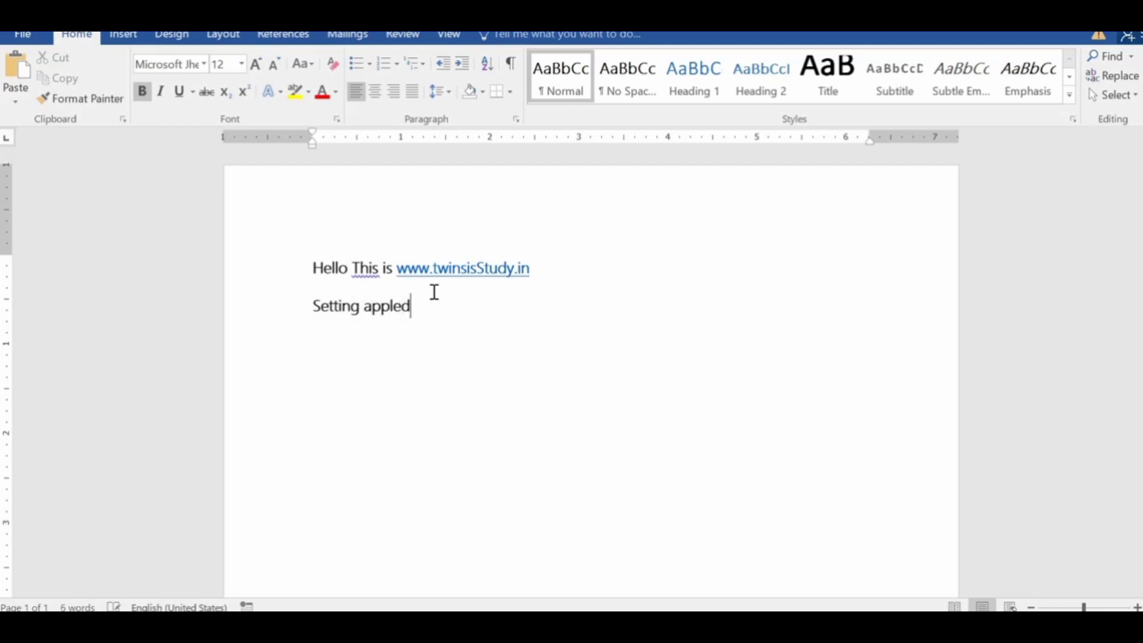
key(BackSpace)
key(BackSpace)
text(ied)
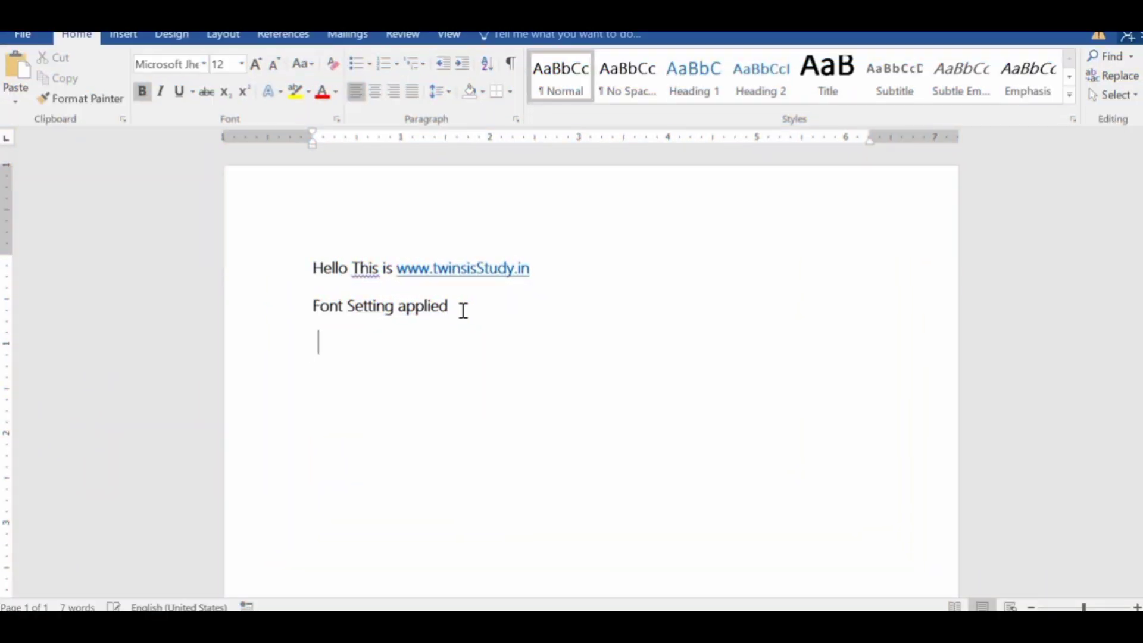
- Write "Next" below the font line, leaving a blank line between, and add a thin horizontal line under it using the --- autoformat
text(ne)
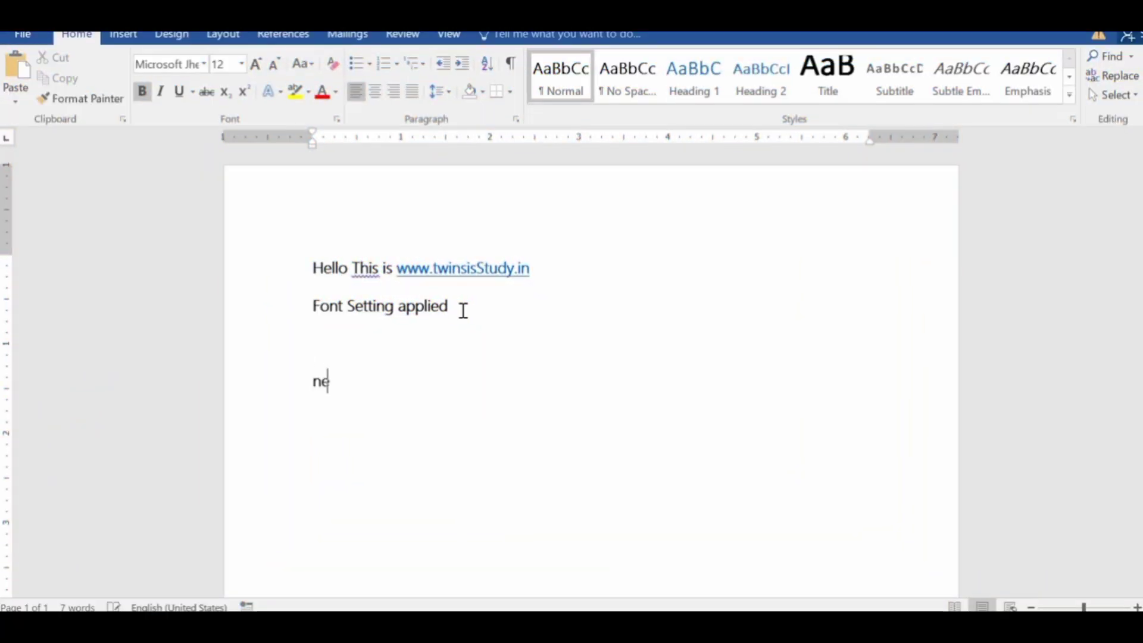
text(xt)
key(Return)
text(---)
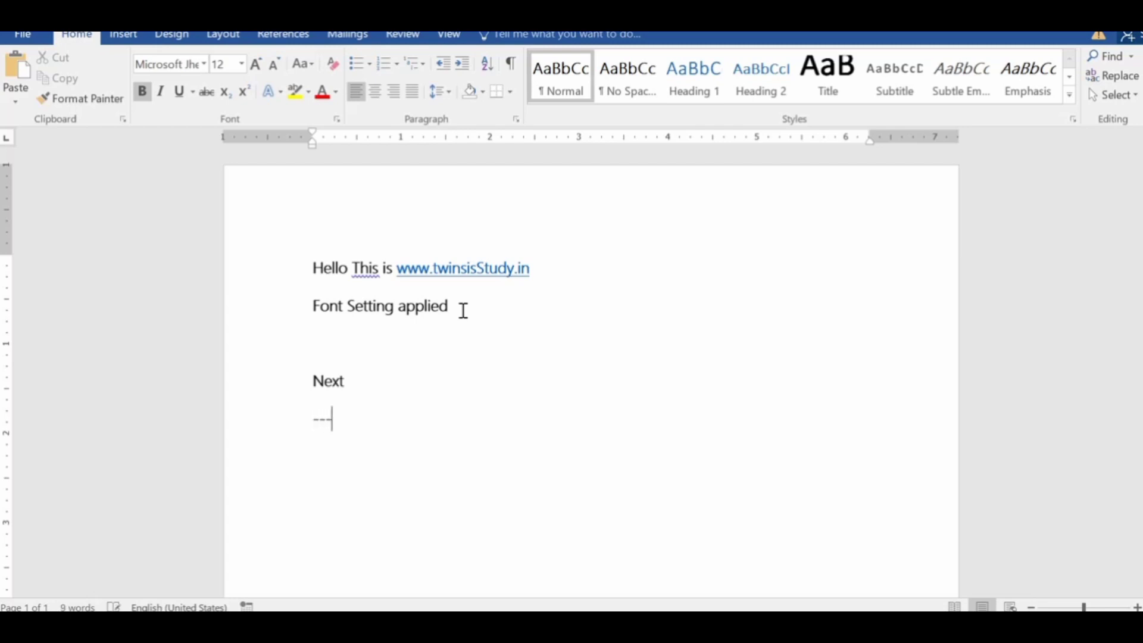
key(Return)
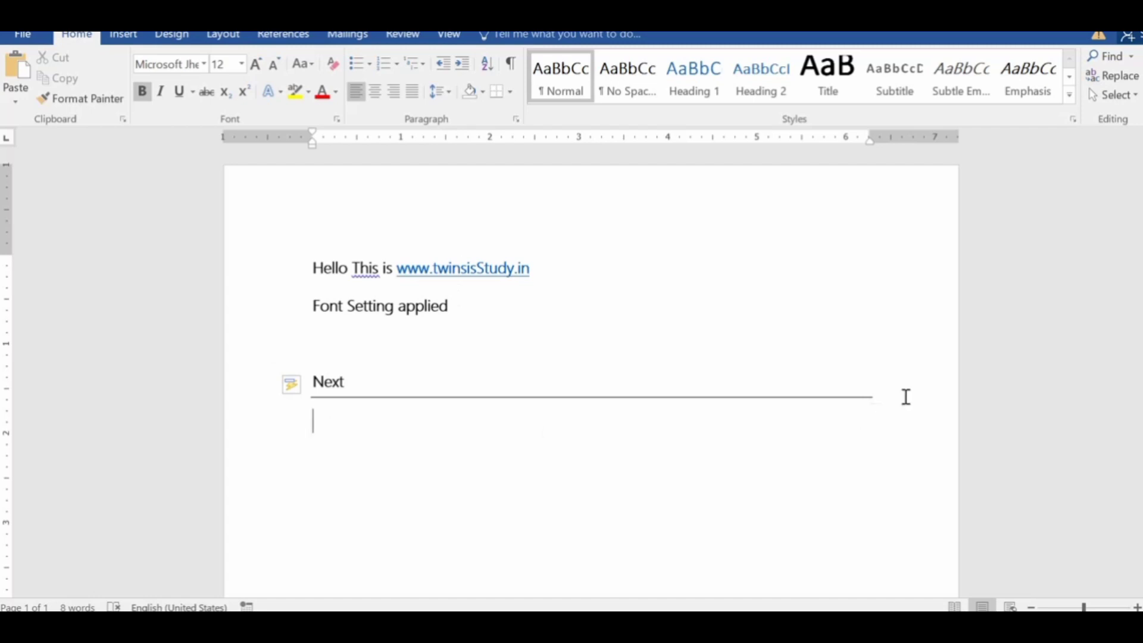
- Add a thick horizontal line below "Next" using the three-underscore autoformat
key(Left)
key(Return)
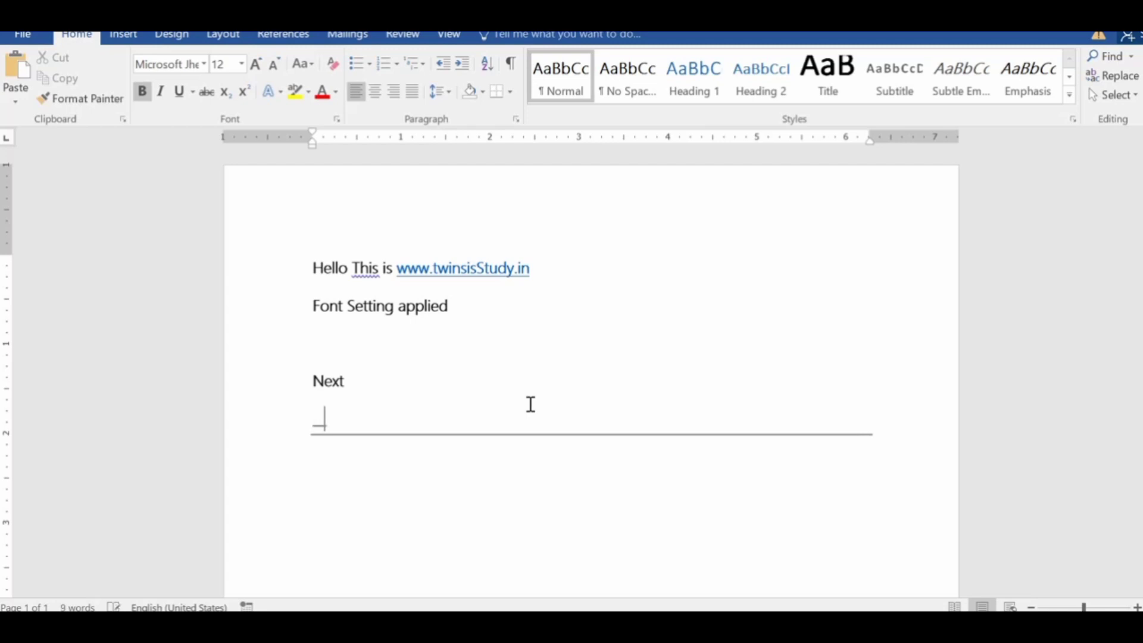
text(__)
key(Return)
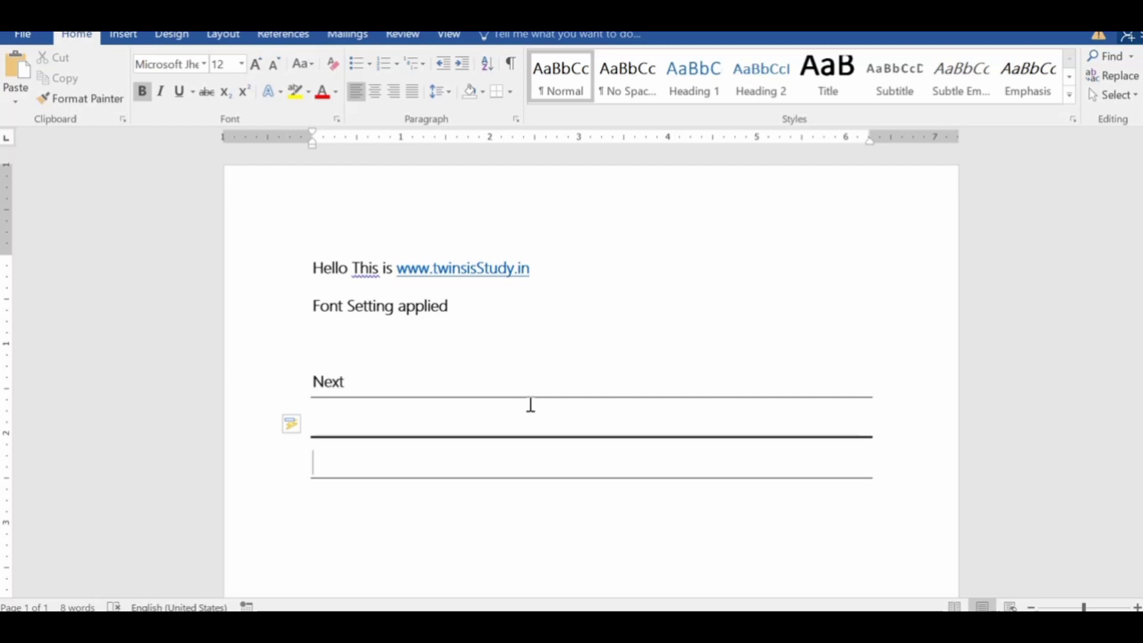
- Insert a triple horizontal line below "Next" using the ### autoformat and label it "Designer Line"
click(343, 440)
key(Return)
key(Return)
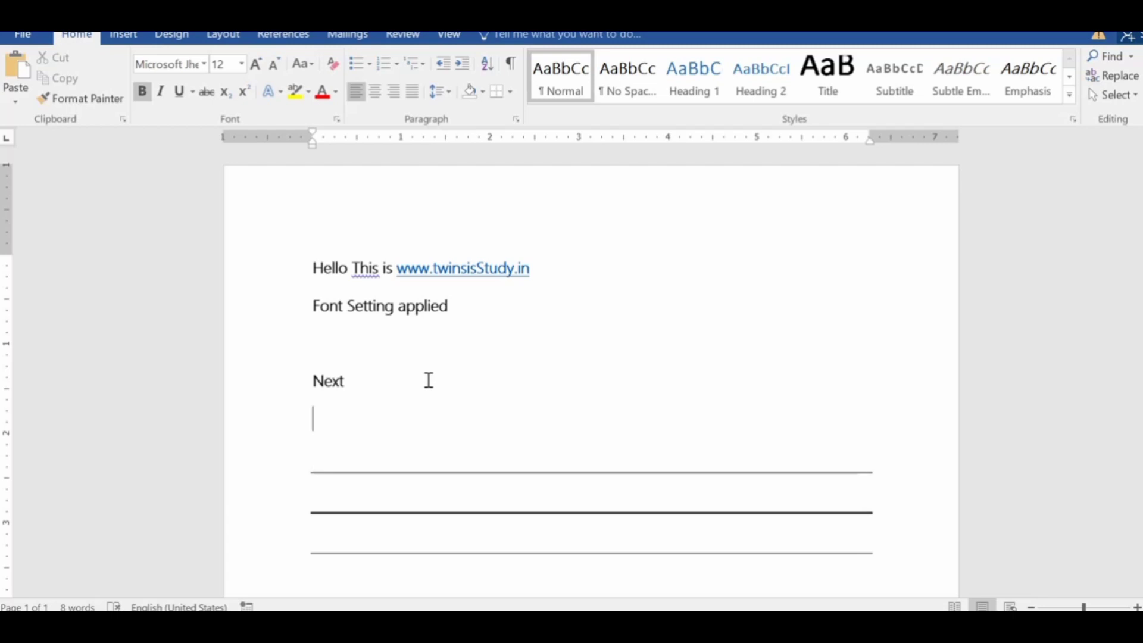
text(###)
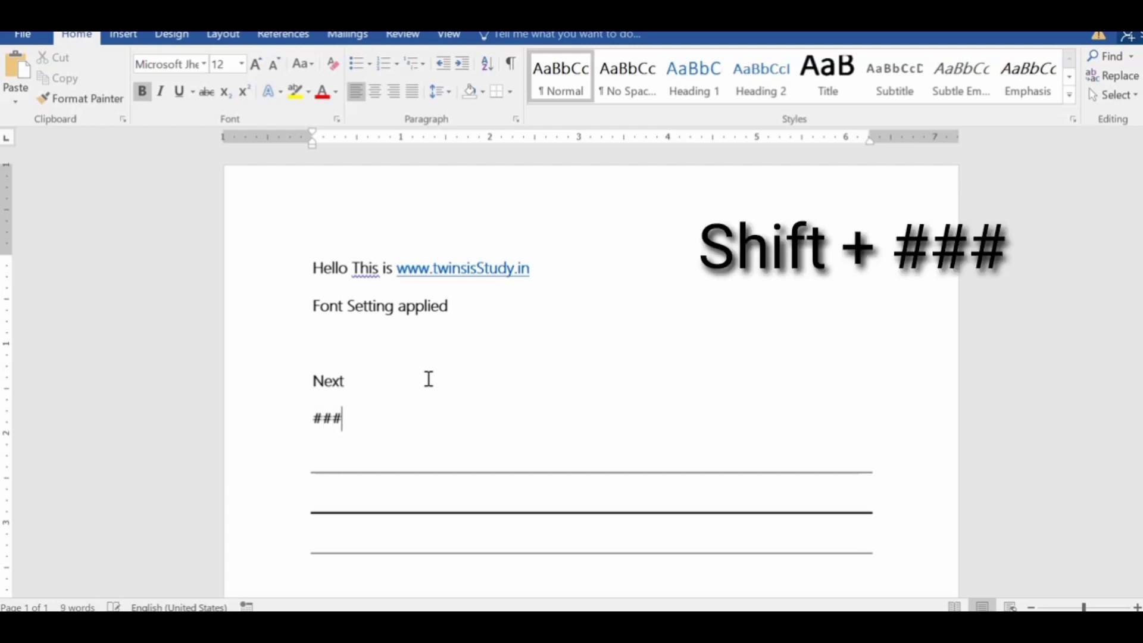
key(Return)
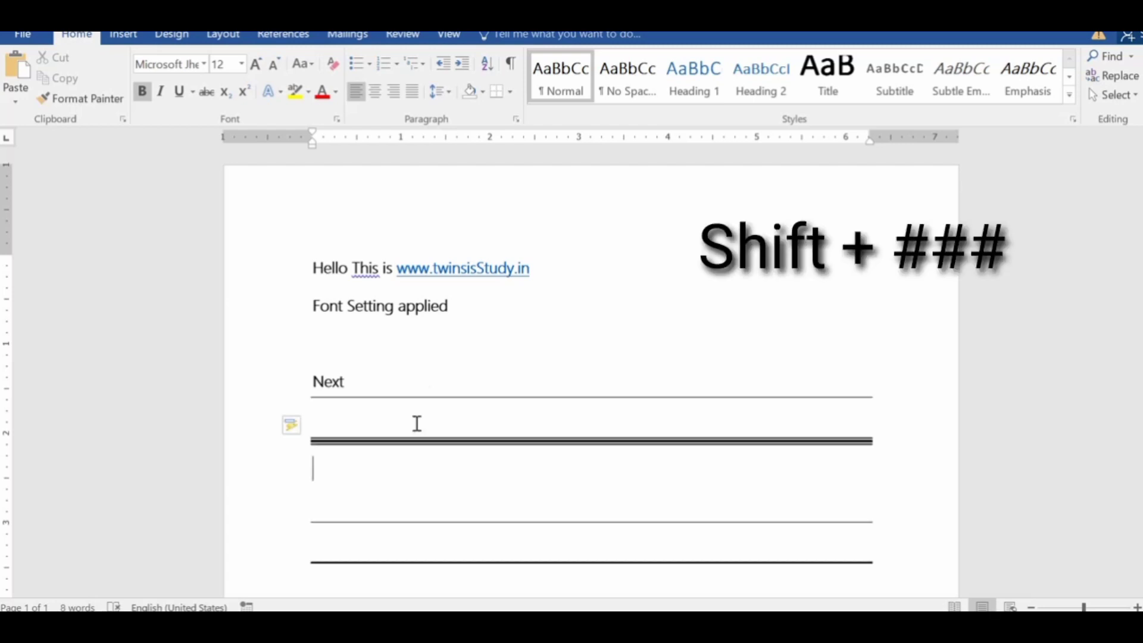
text(Des)
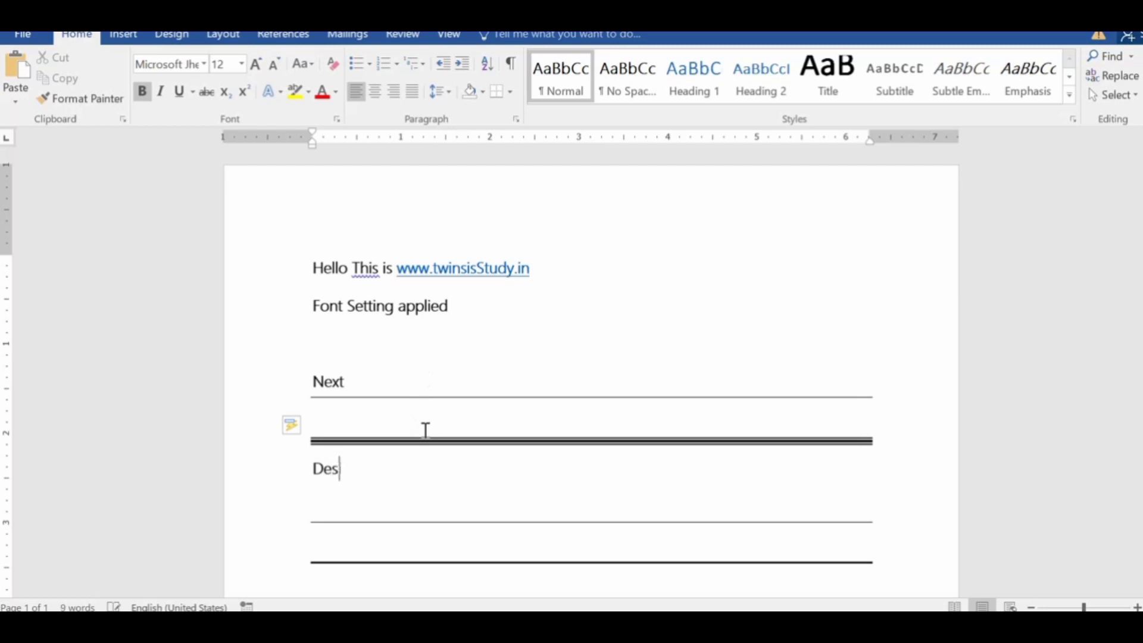
text(igner Line)
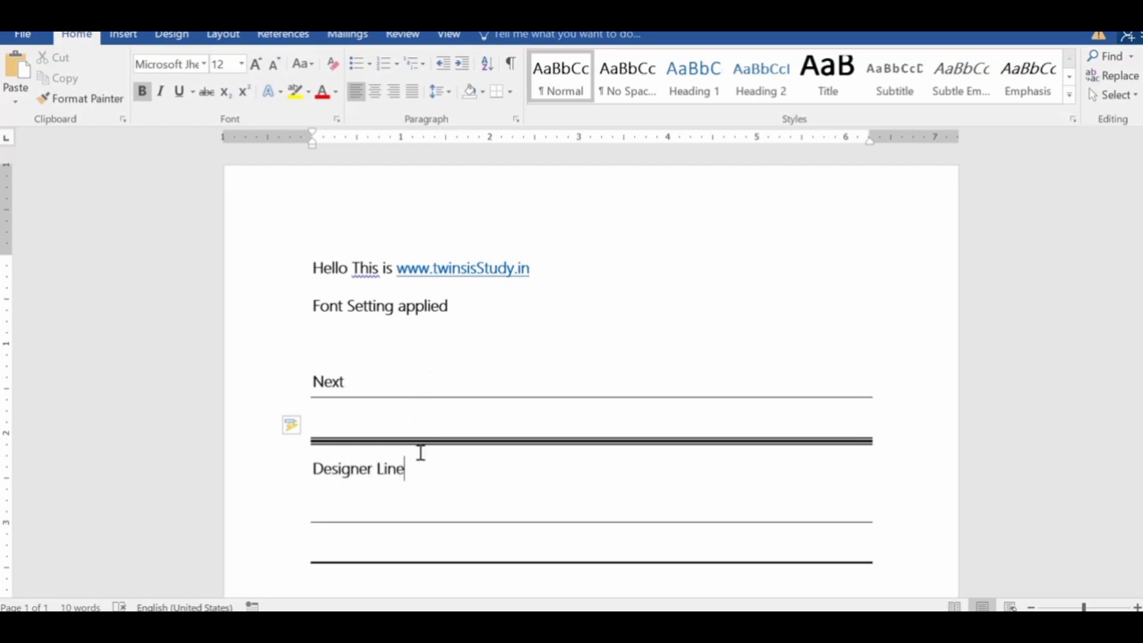
- Insert a dotted horizontal line below "Next" using the *** autoformat and label it "Dotted line"
click(407, 381)
key(Return)
key(Return)
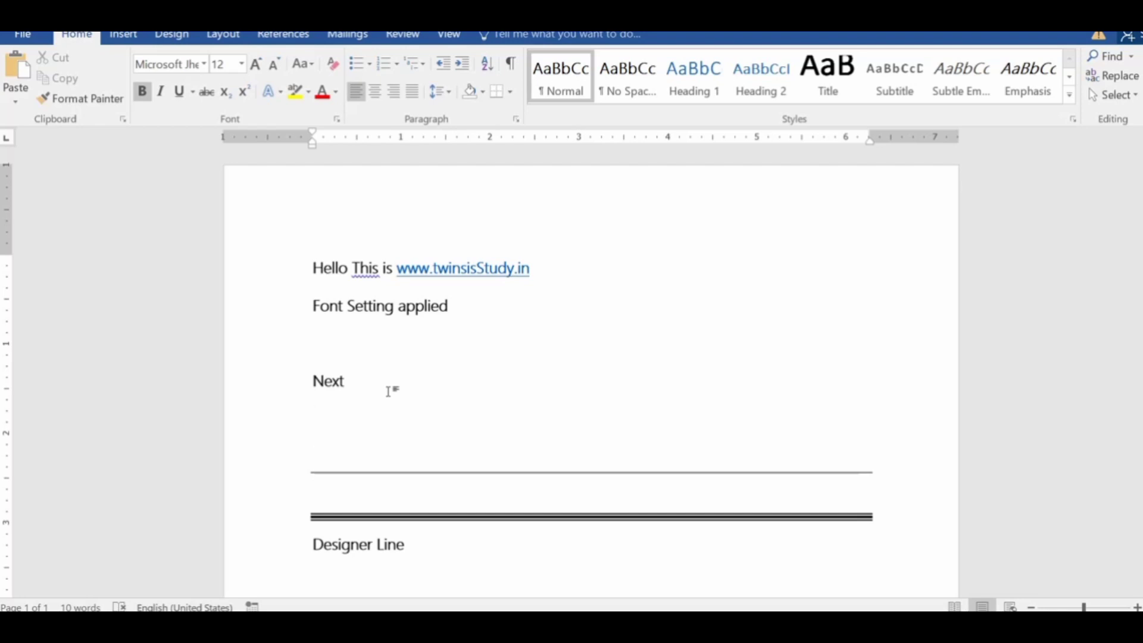
text(***)
key(Return)
text(Do)
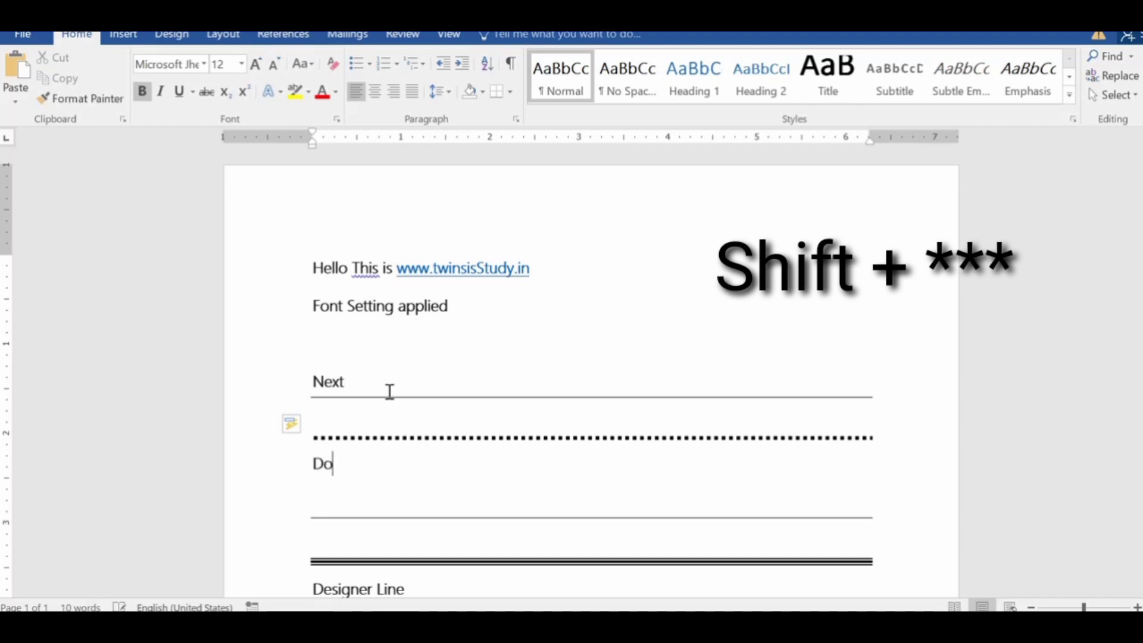
key(BackSpace)
text(otted line)
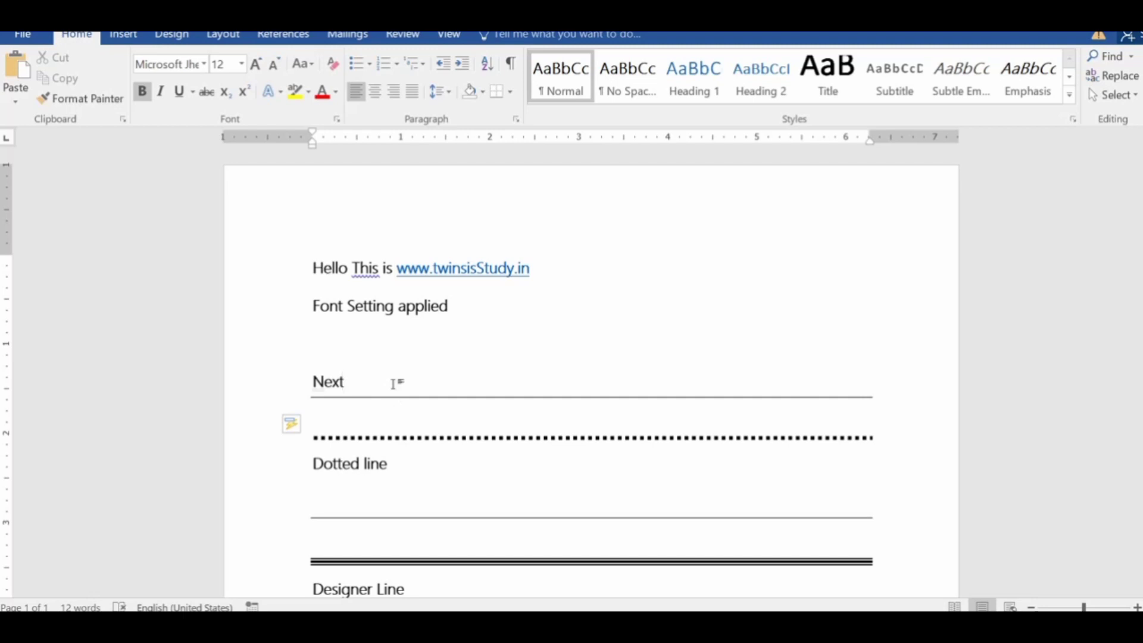
- Insert a wavy horizontal line above the dotted line using the ~~~ autoformat
key(Return)
key(Return)
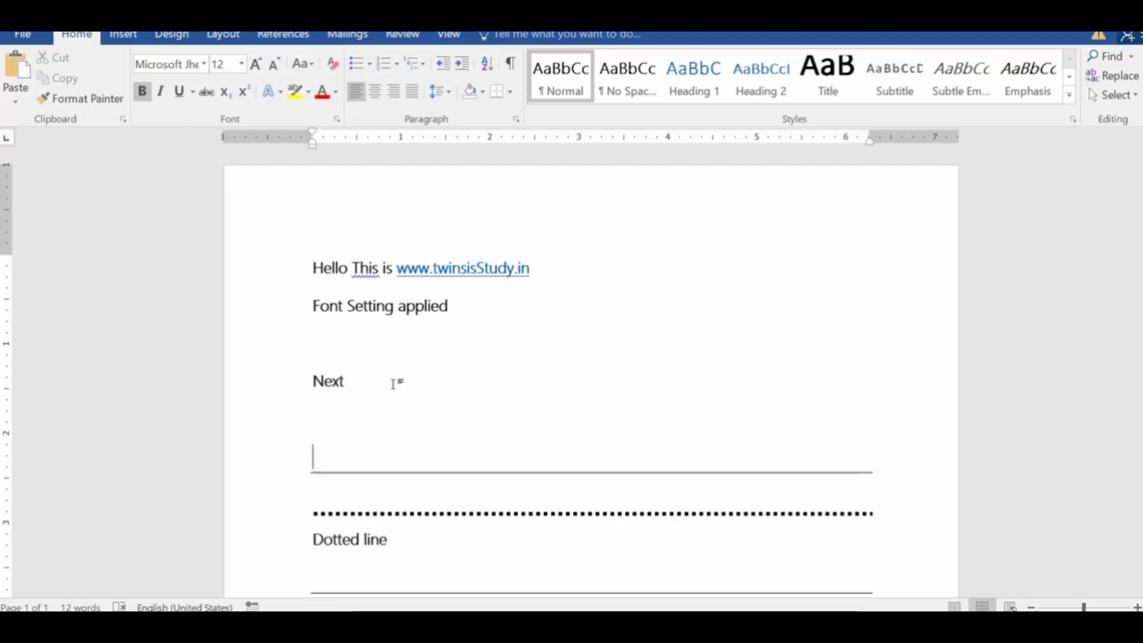
text(~~~)
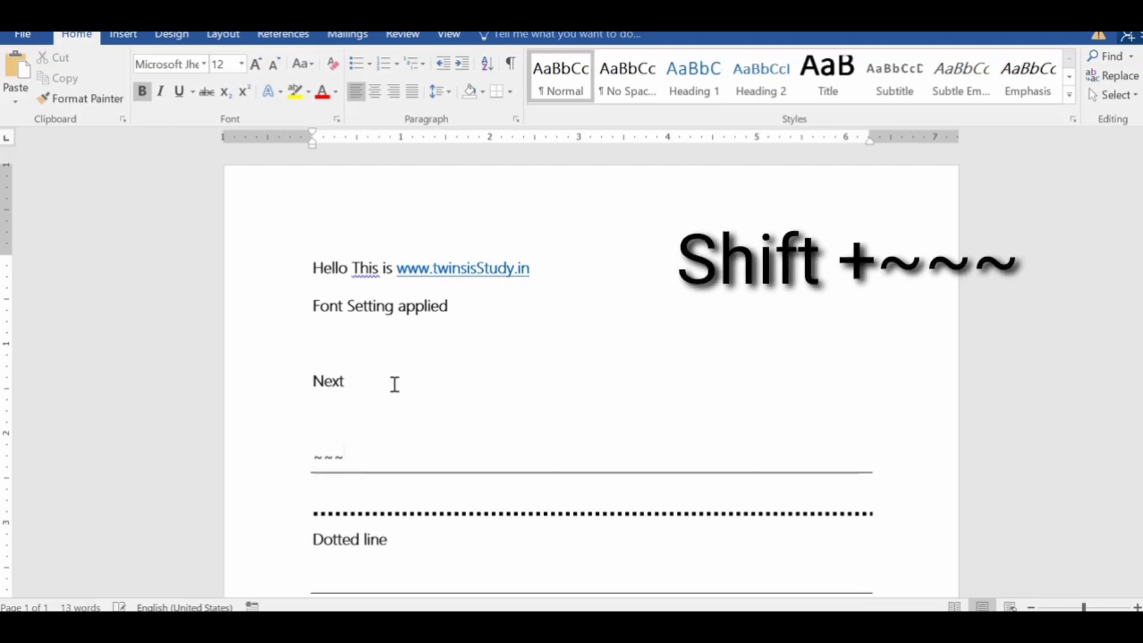
key(Return)
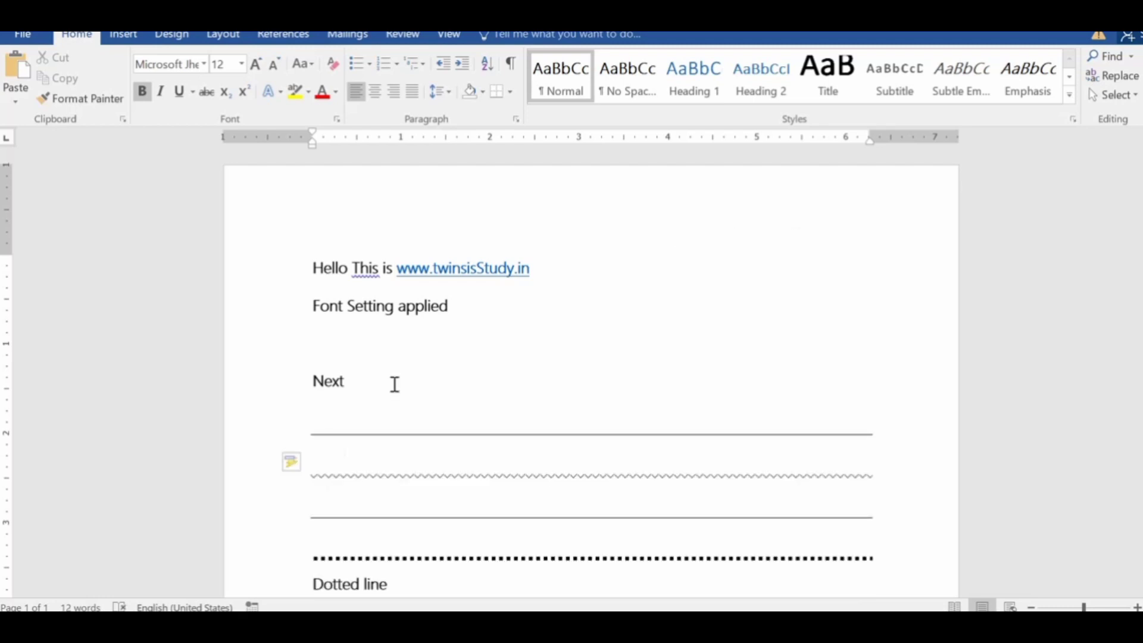
- Label the wavy line "ZigZag Line", correcting the mistyped wording
text(ZigsawLine)
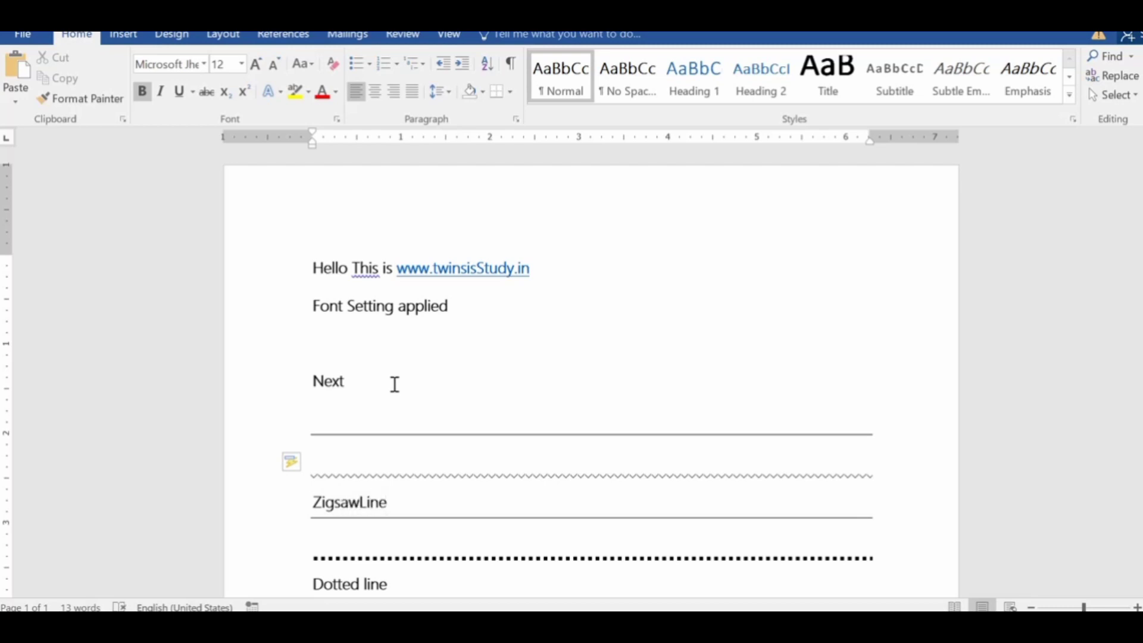
key(BackSpace)
key(BackSpace)
key(BackSpace)
key(BackSpace)
key(BackSpace)
key(BackSpace)
key(BackSpace)
text(Zag Line)
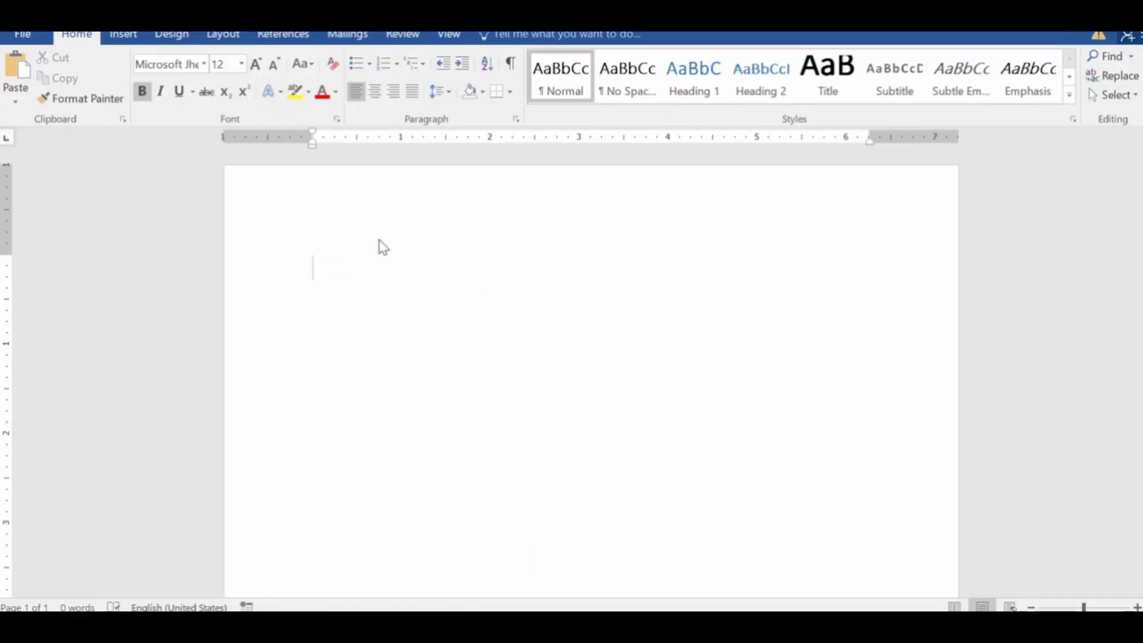
- Generate sample text of two paragraphs with five sentences each on the empty page using =rand(2,5)
text(=)
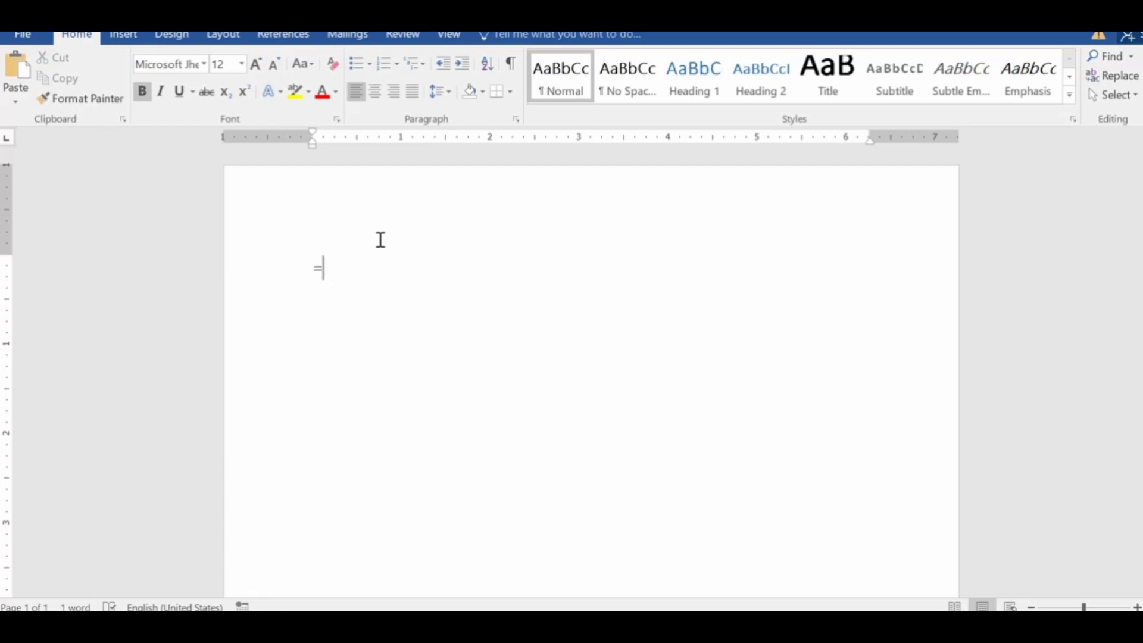
text(rand(2,5)
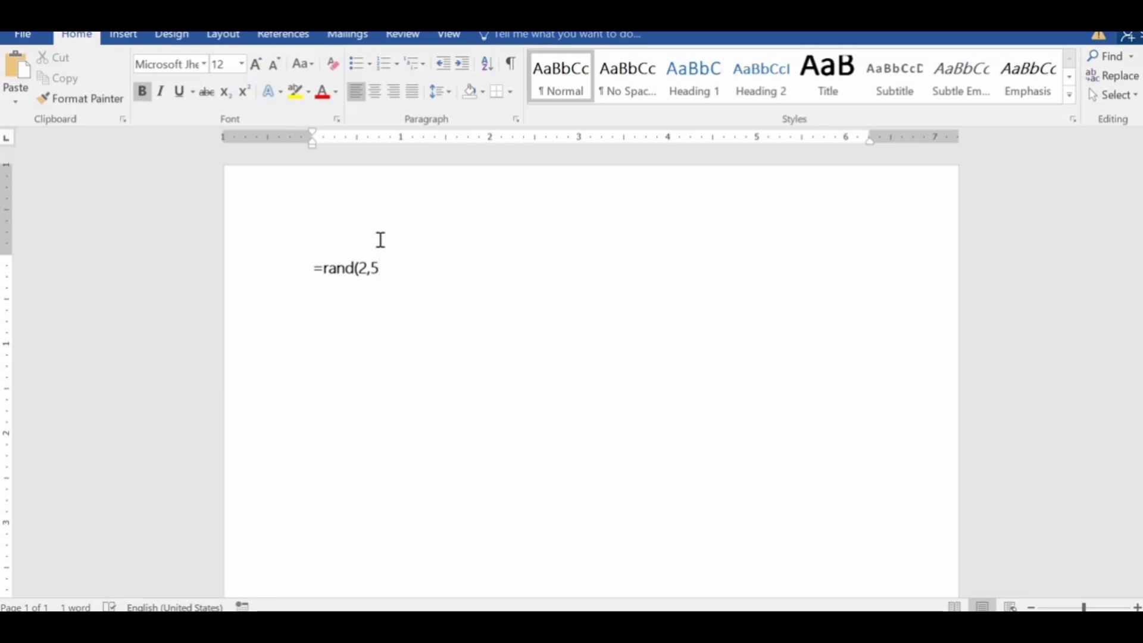
text())
key(Return)
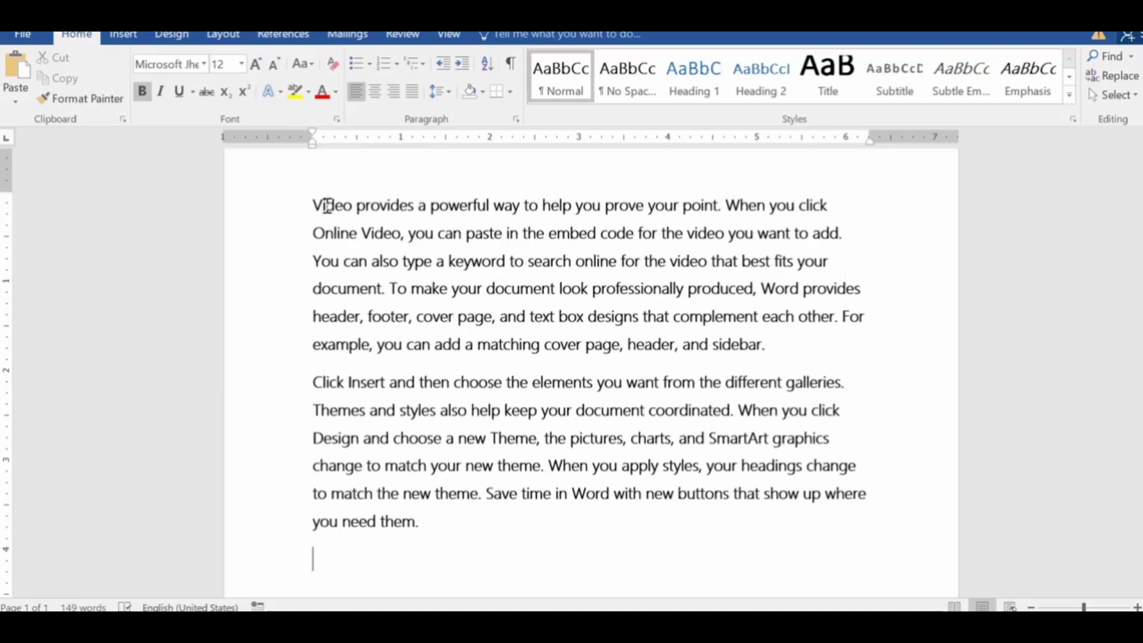
- Change the font color of the whole first paragraph to red
drag(315, 205, 773, 344)
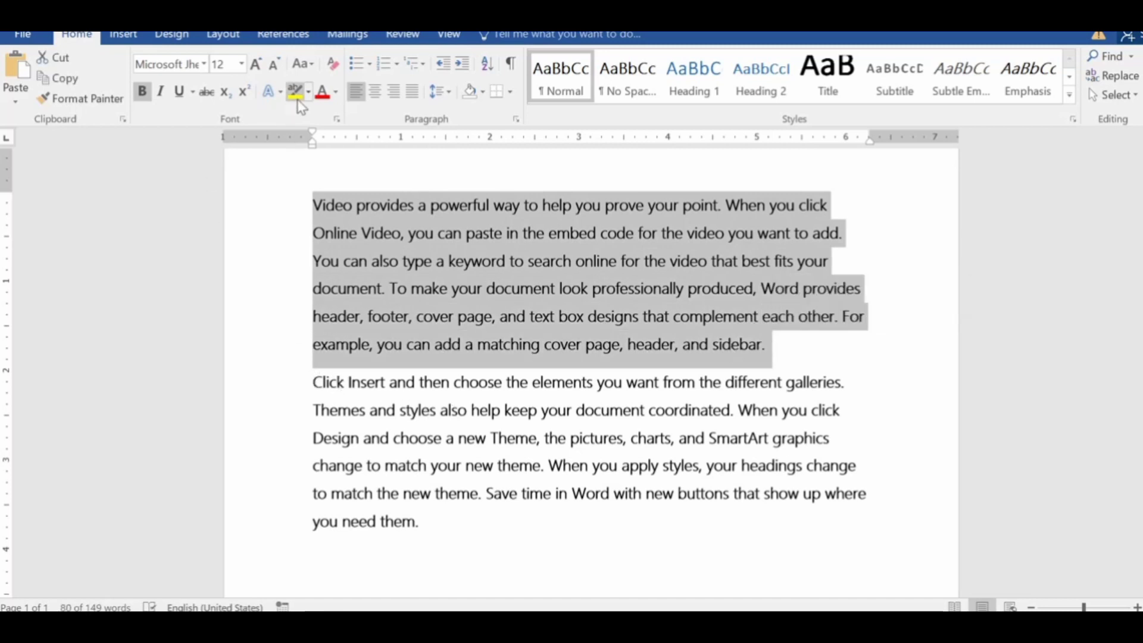
click(322, 91)
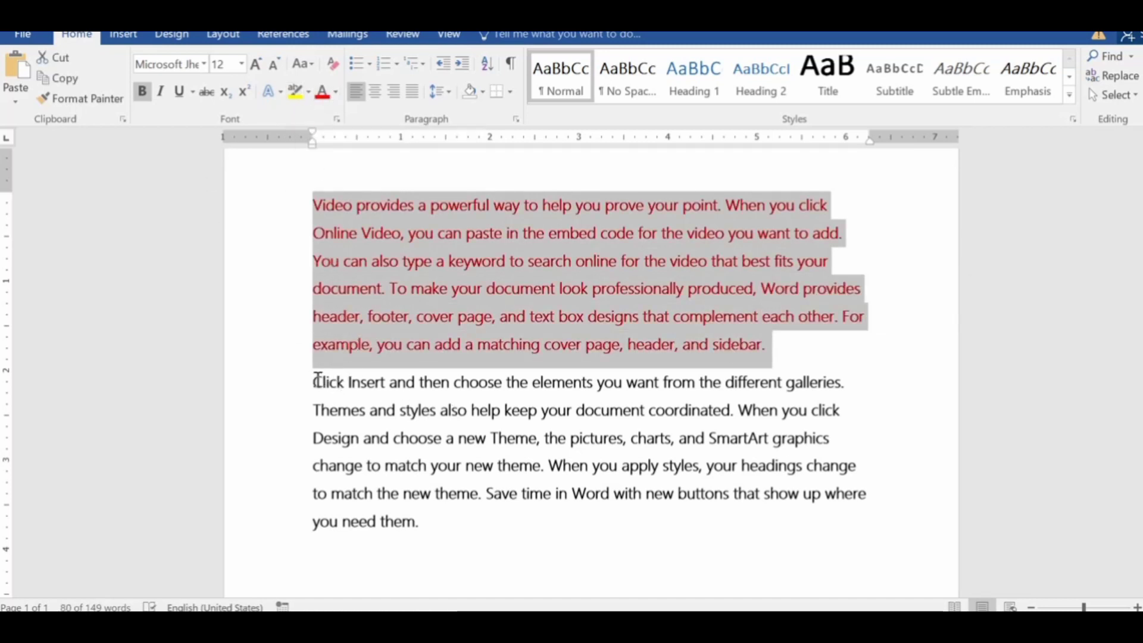
drag(315, 381, 472, 518)
click(467, 536)
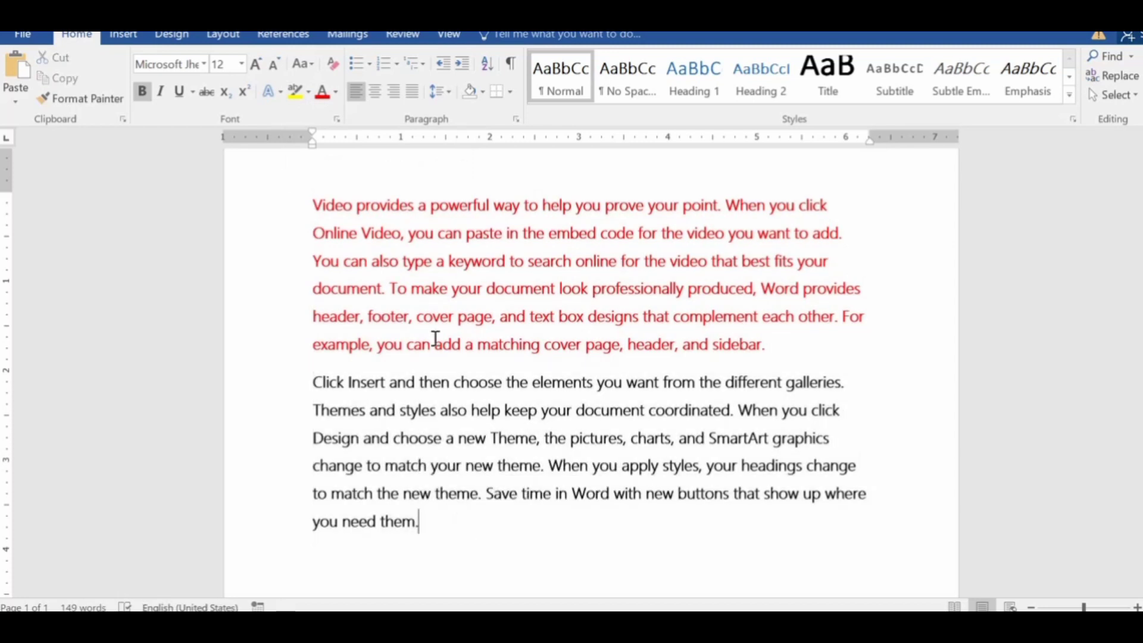
drag(451, 248, 528, 263)
click(576, 364)
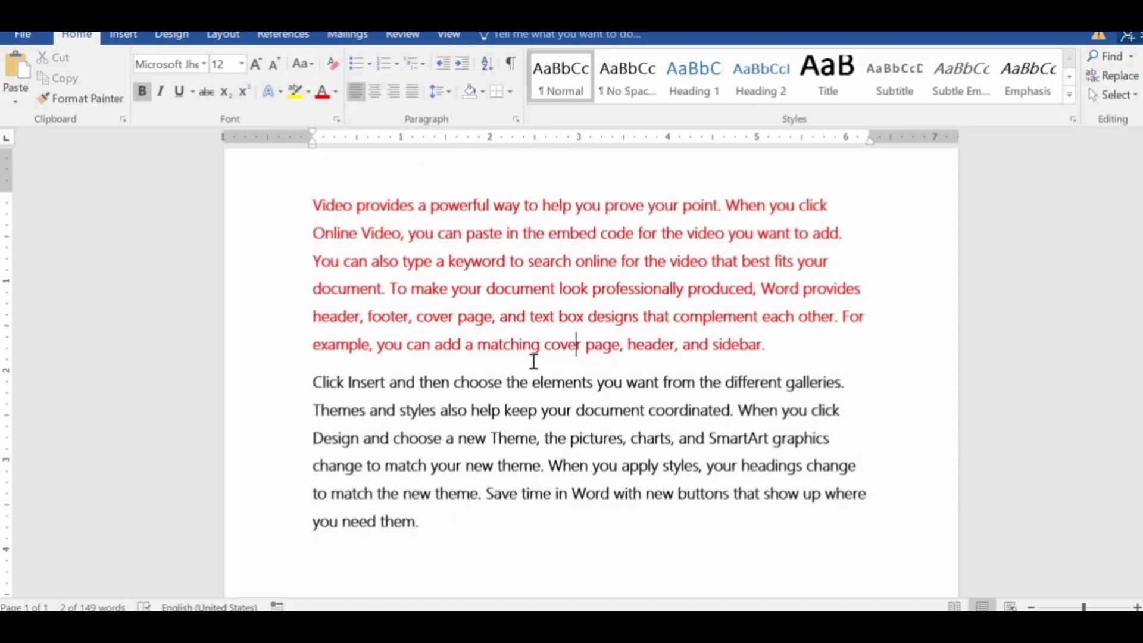
scroll(485, 345, up, 2)
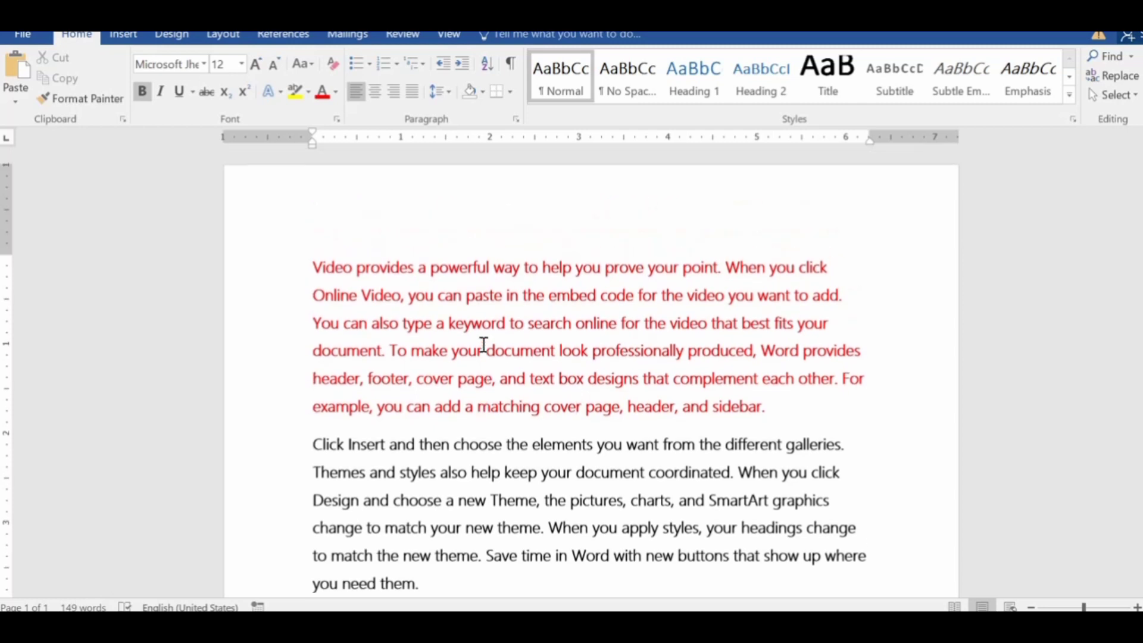
scroll(483, 345, down, 1)
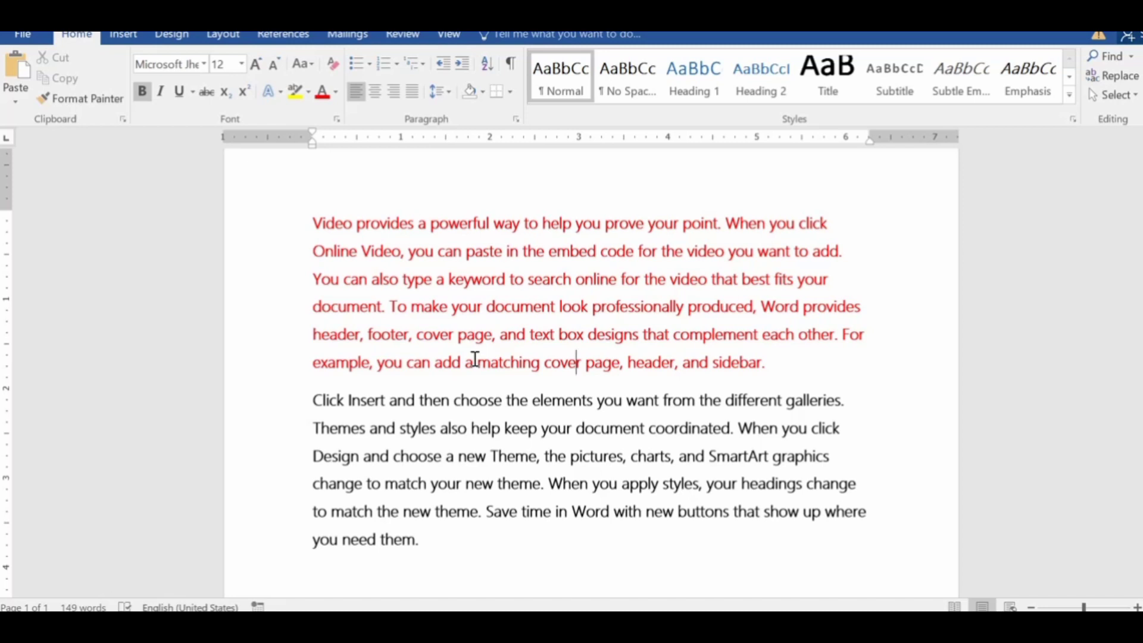
- In the first paragraph, italicize "type a keyword to se" and highlight "make your document" in yellow
drag(434, 281, 543, 278)
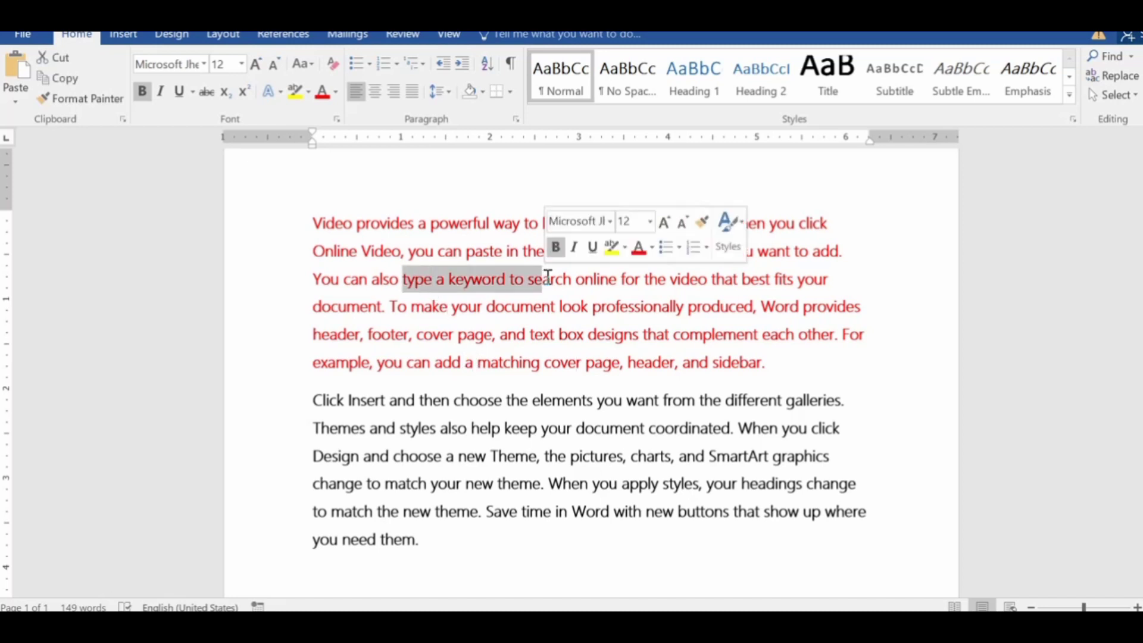
click(161, 92)
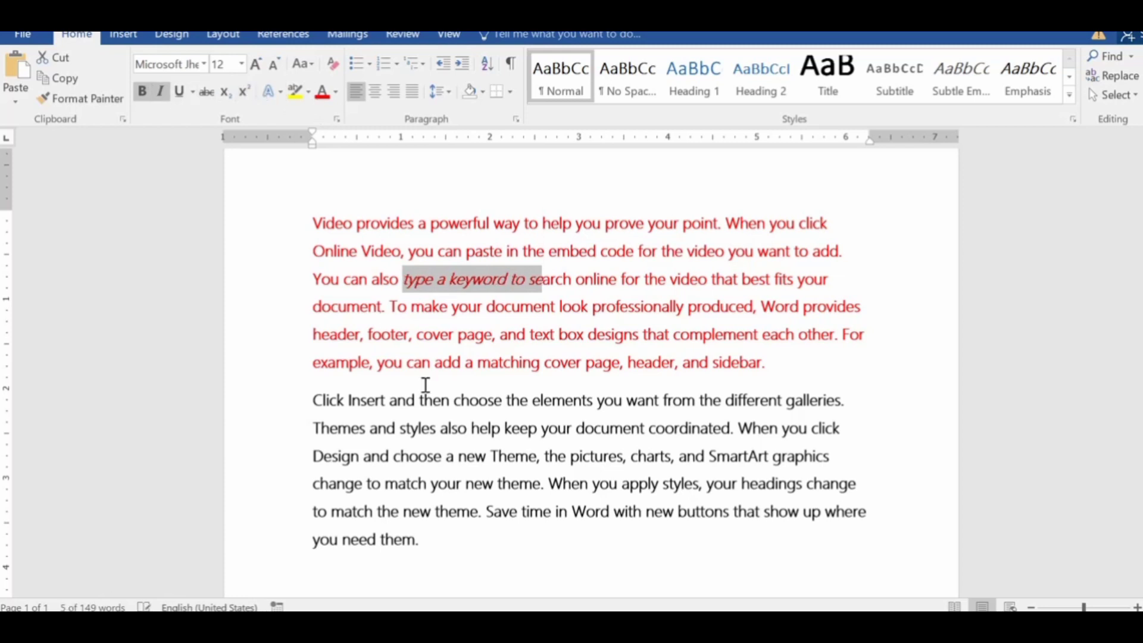
drag(433, 309, 558, 308)
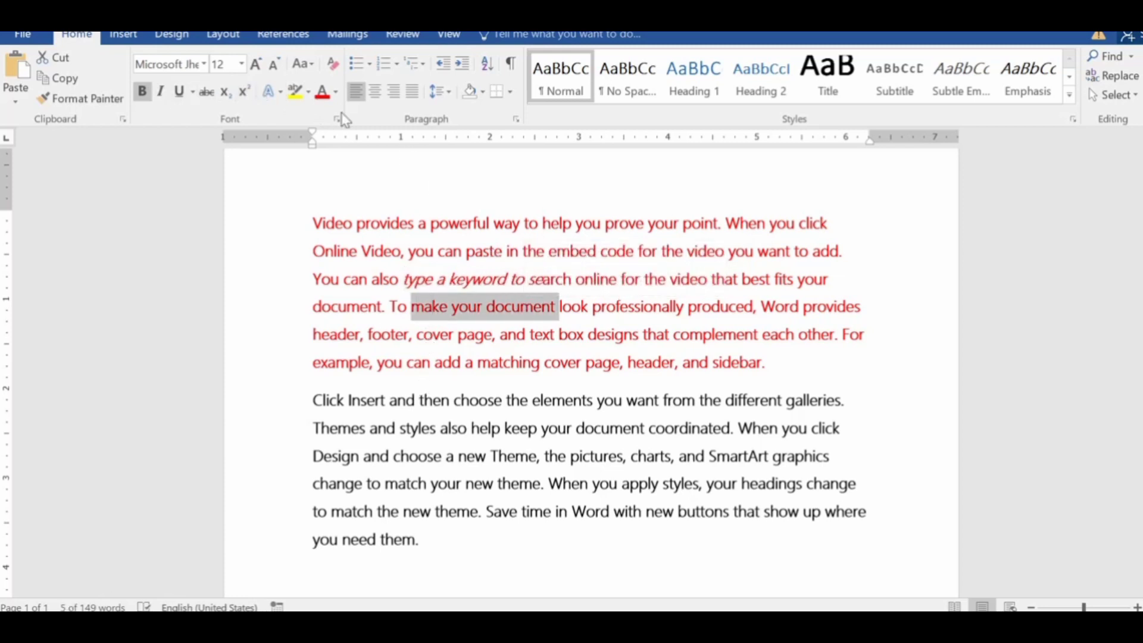
click(301, 93)
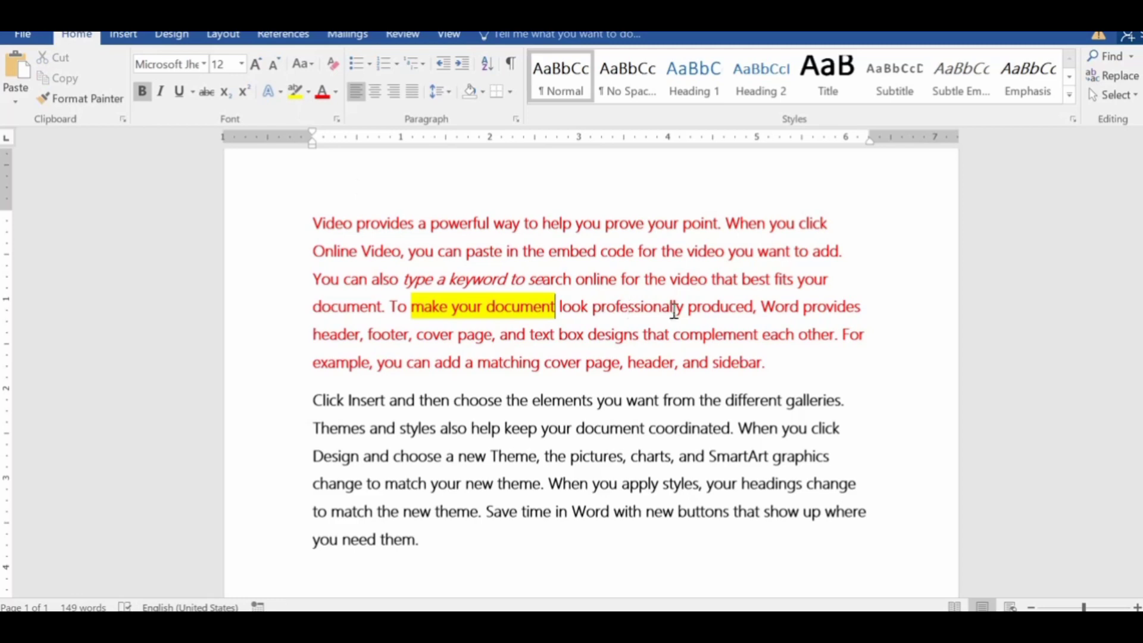
- Set the first paragraph's passage from "professionally produced" through "text box designs that com" to font size 18
drag(674, 309, 702, 336)
click(241, 64)
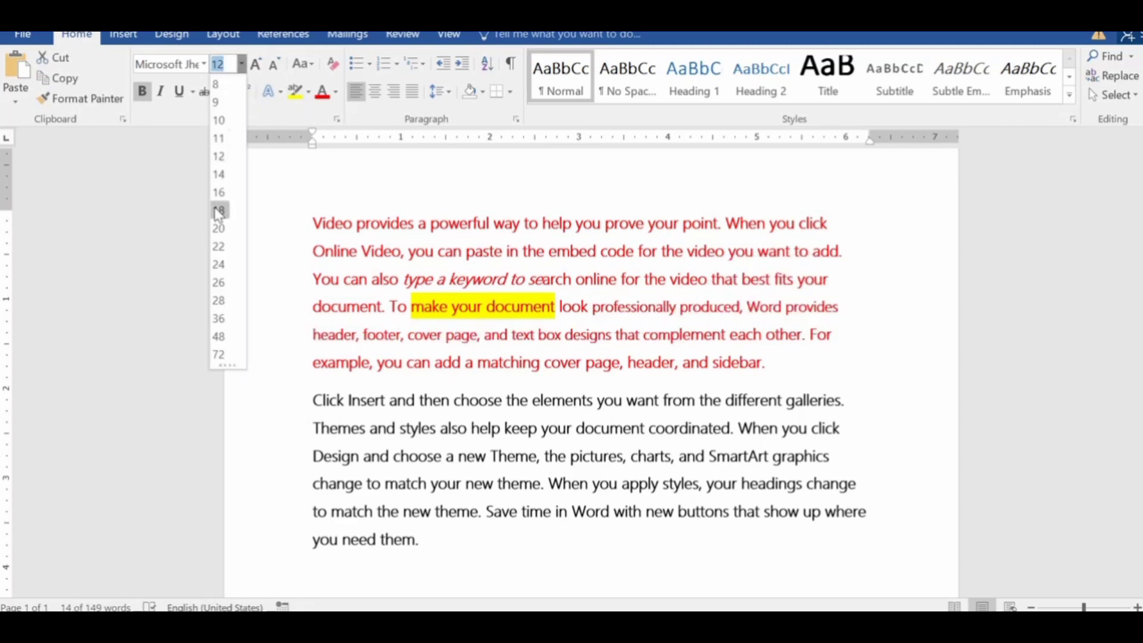
click(221, 221)
click(530, 356)
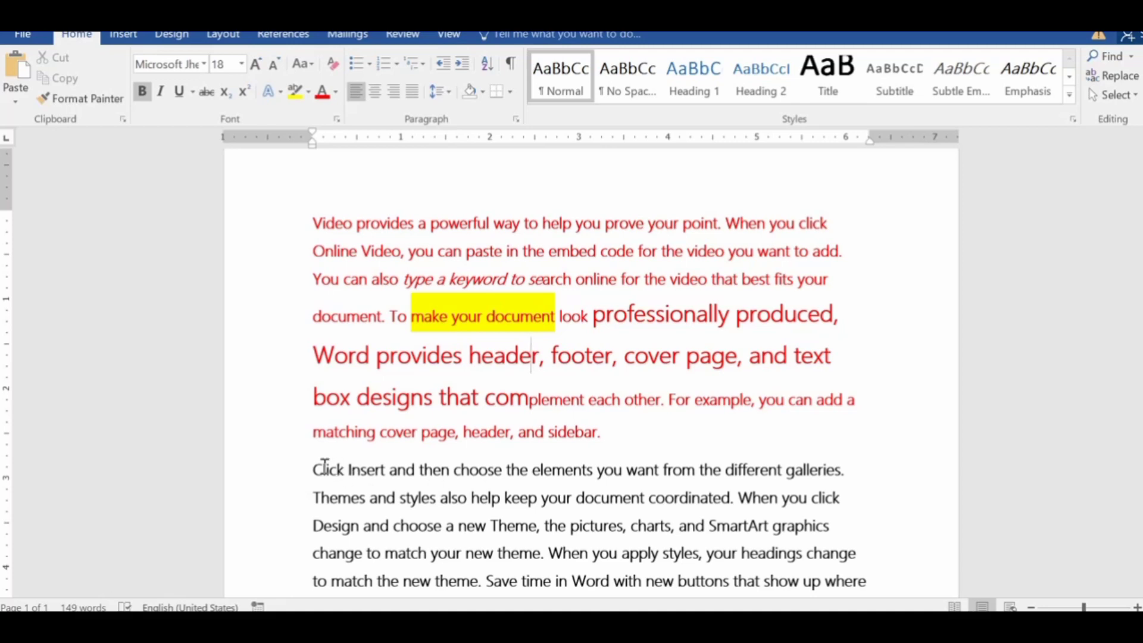
scroll(390, 237, down, 1)
scroll(390, 237, up, 2)
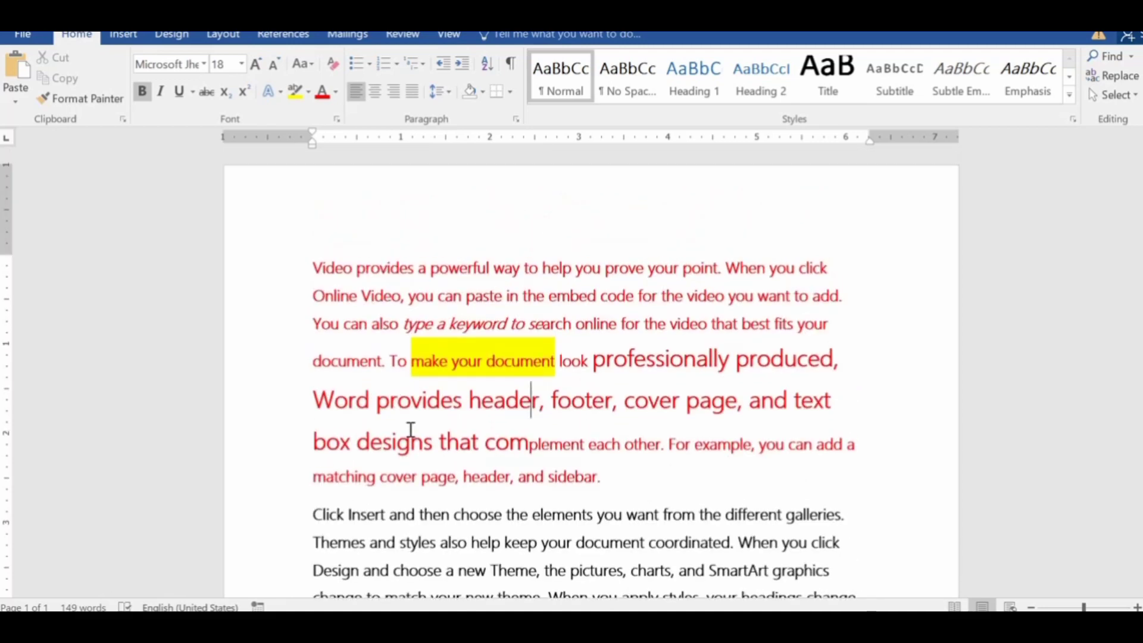
scroll(411, 429, down, 2)
scroll(411, 429, down, 1)
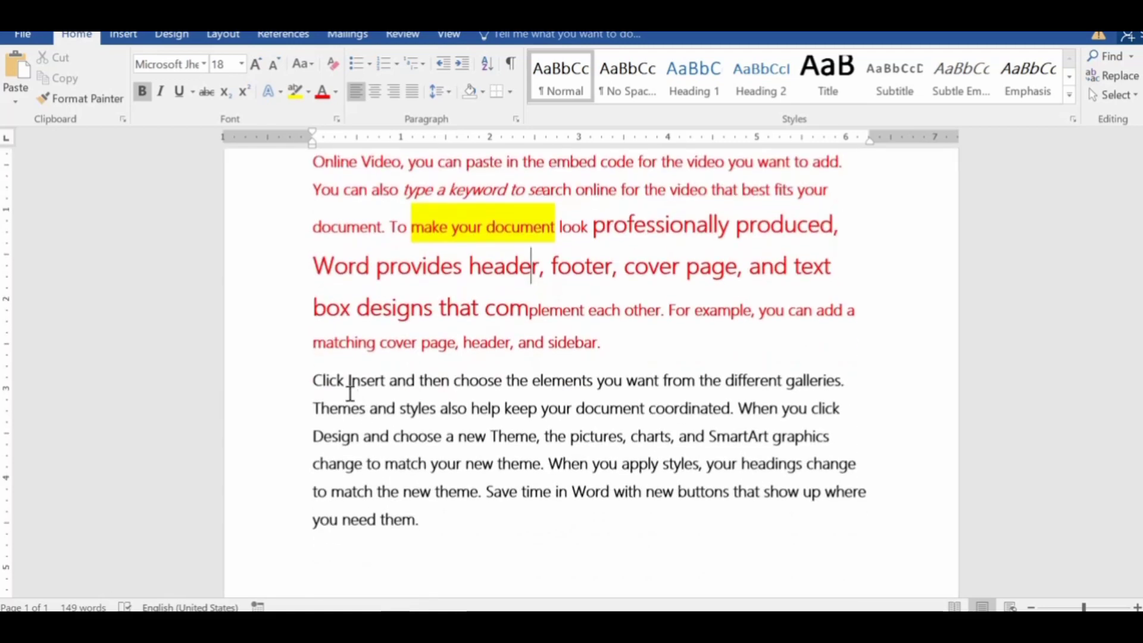
- Copy the formatting of "choose" in the second paragraph onto the entire first paragraph with Format Painter, undoing and redoing it once
drag(325, 372, 455, 381)
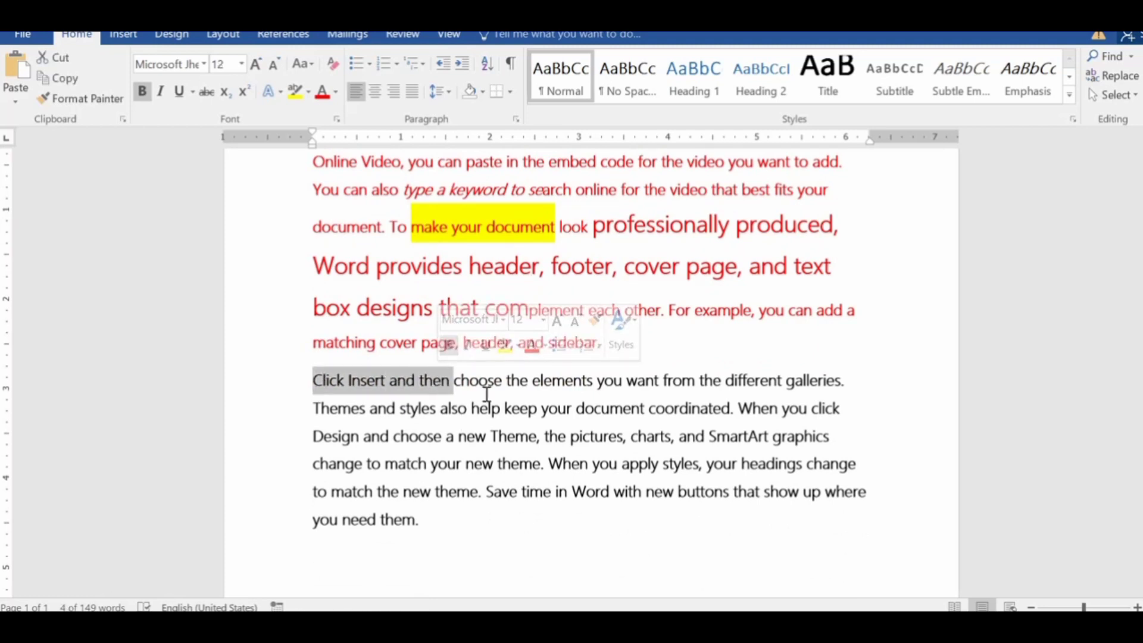
double_click(488, 381)
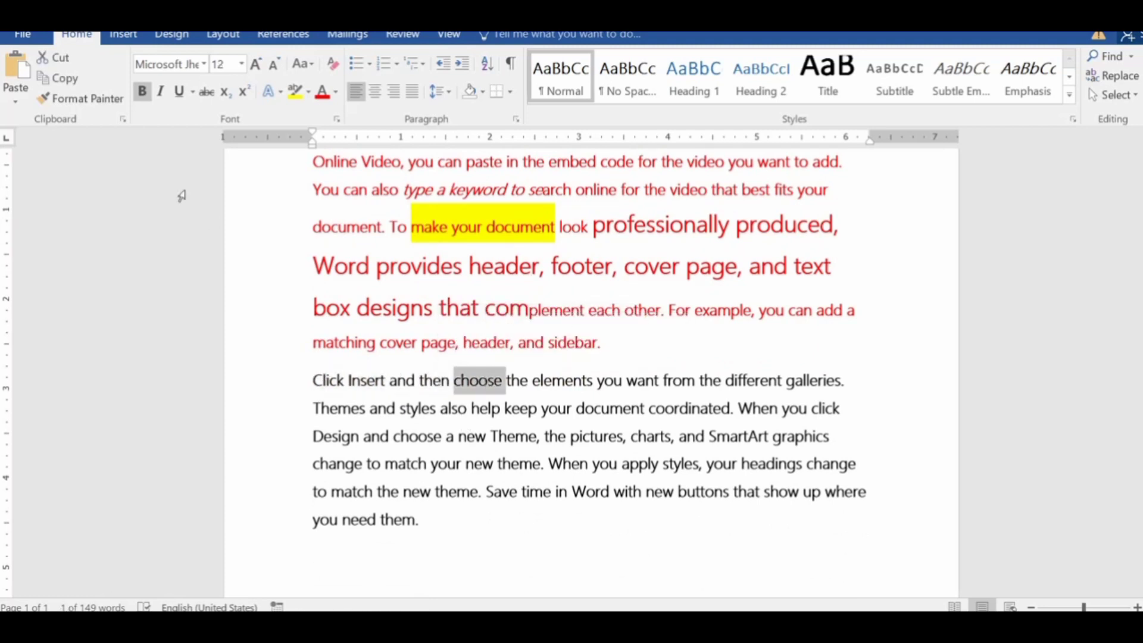
click(102, 100)
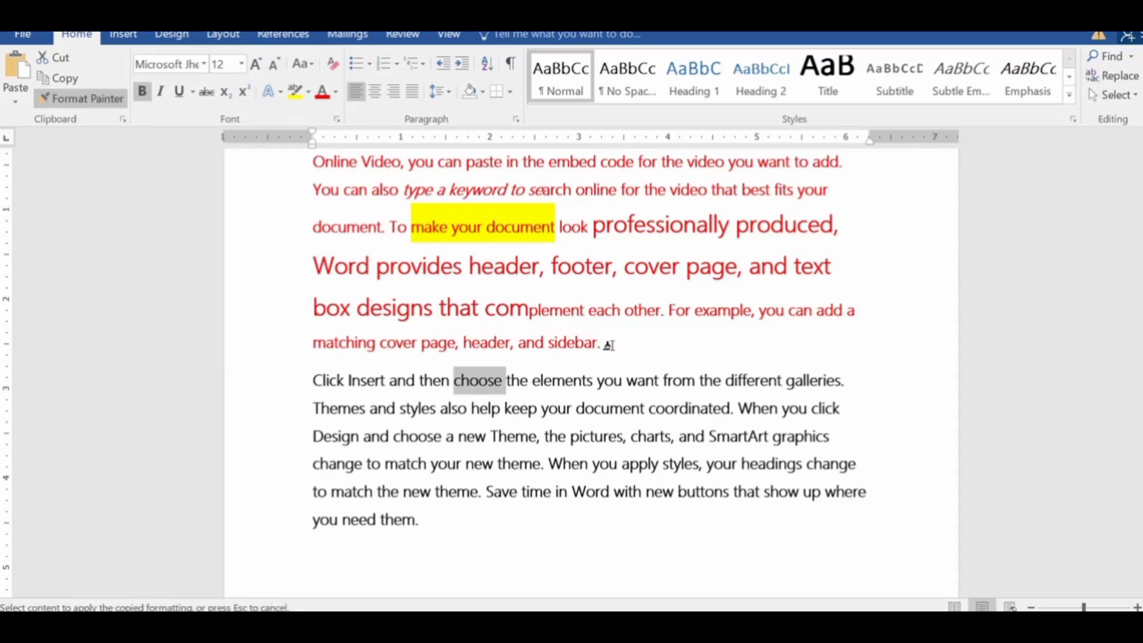
mouse_move(608, 346)
mouse_down()
mouse_move(517, 313)
mouse_move(416, 252)
mouse_move(315, 220)
mouse_up()
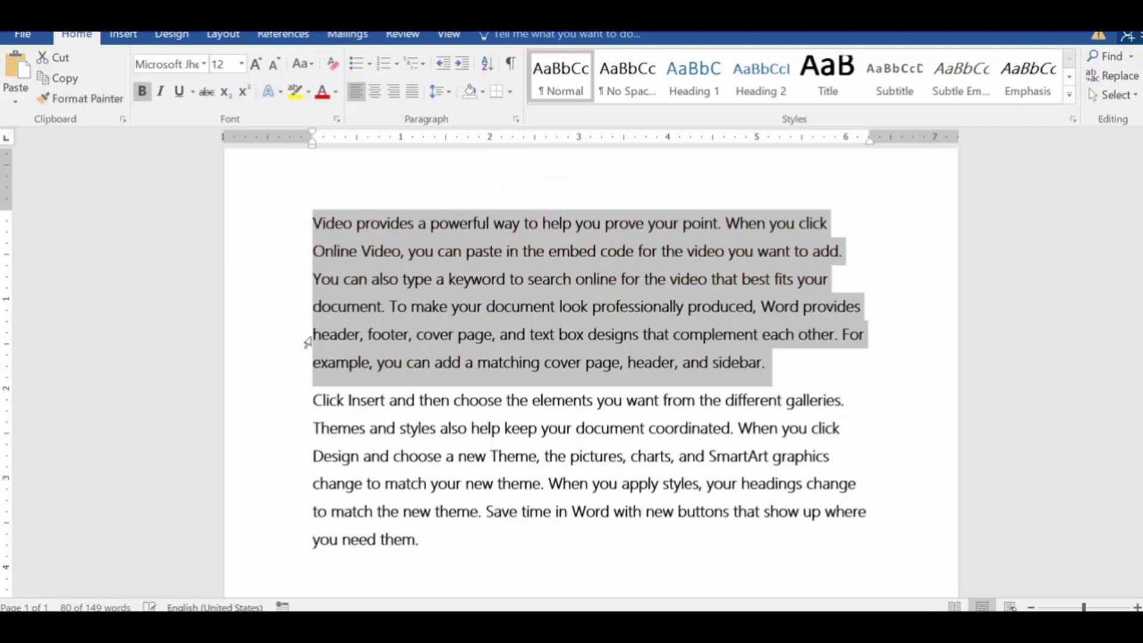
click(729, 398)
scroll(437, 500, down, 1)
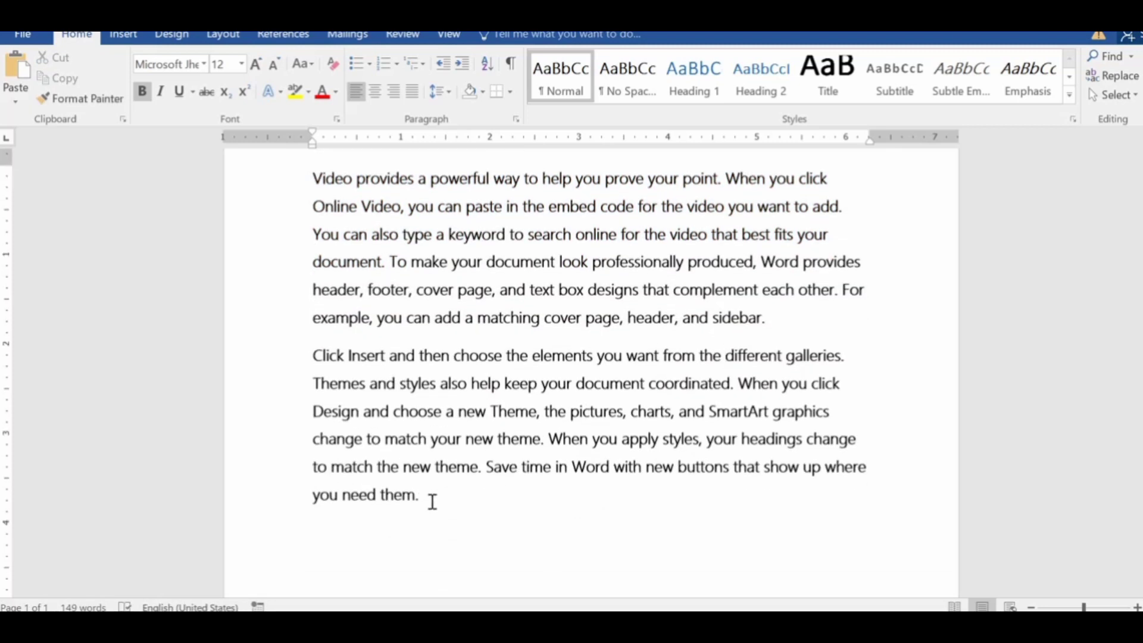
scroll(431, 500, up, 1)
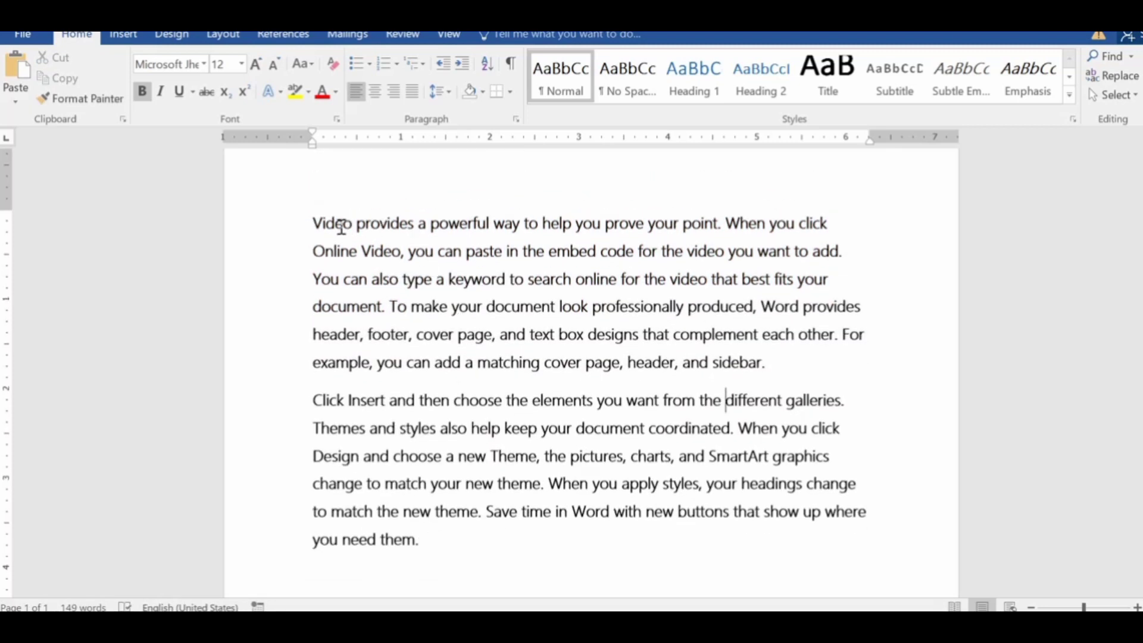
key(ctrl+z)
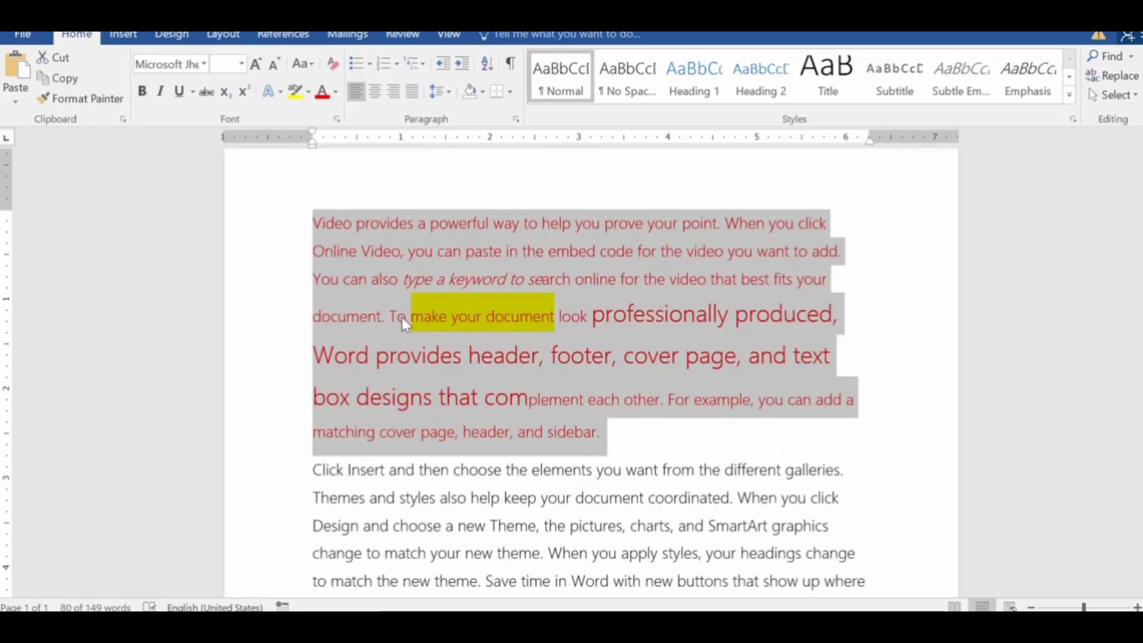
key(ctrl+y)
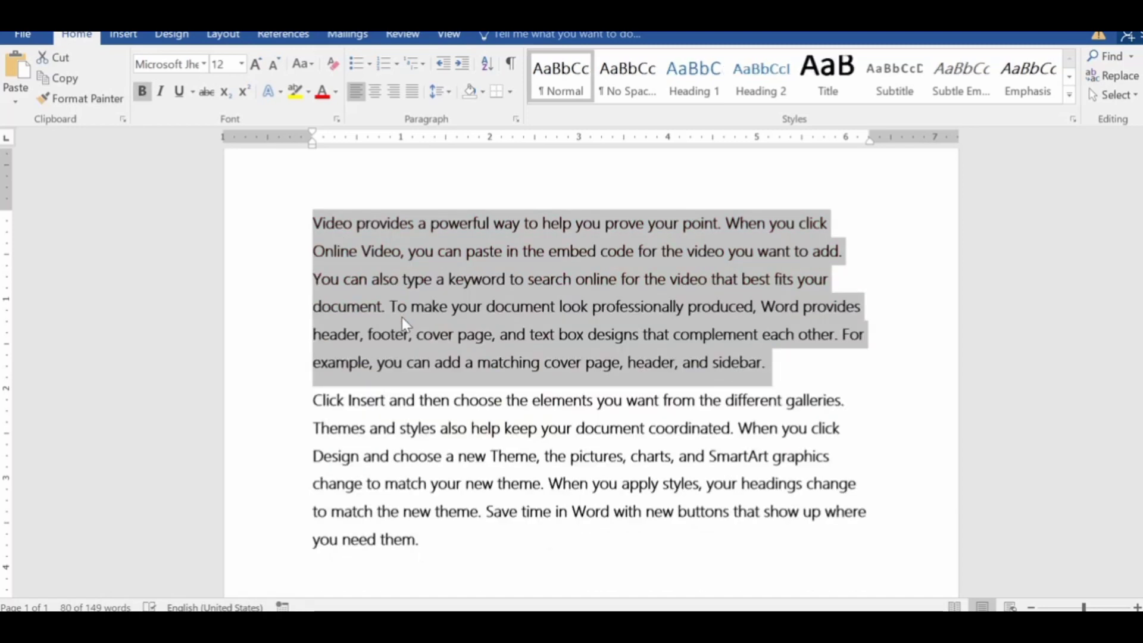
- Clear all text from the document
click(484, 544)
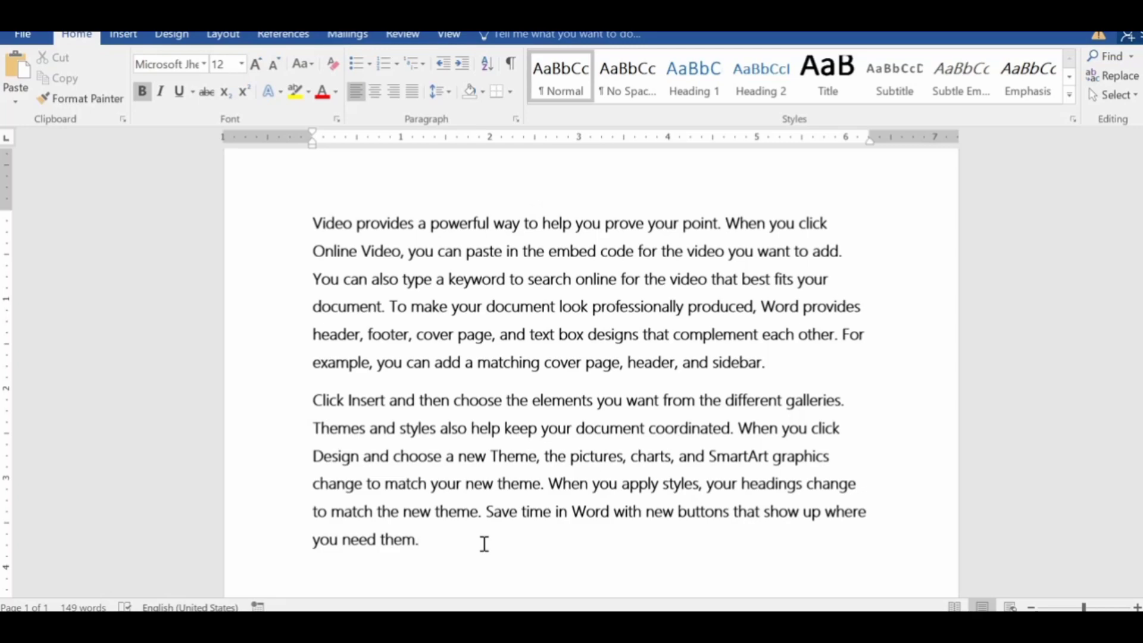
key(ctrl+a)
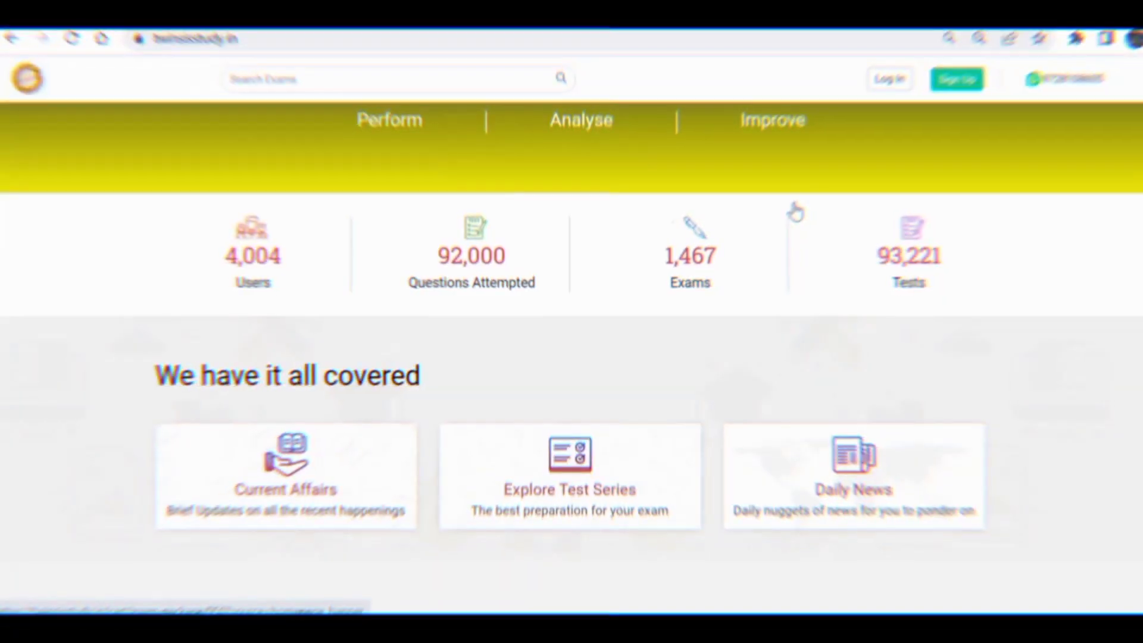
- Switch to the twinsisstudy.in site in the browser and browse its exam categories from Engineering Entrance through Civil Services and beyond
scroll(796, 212, down, 9)
scroll(684, 230, up, 3)
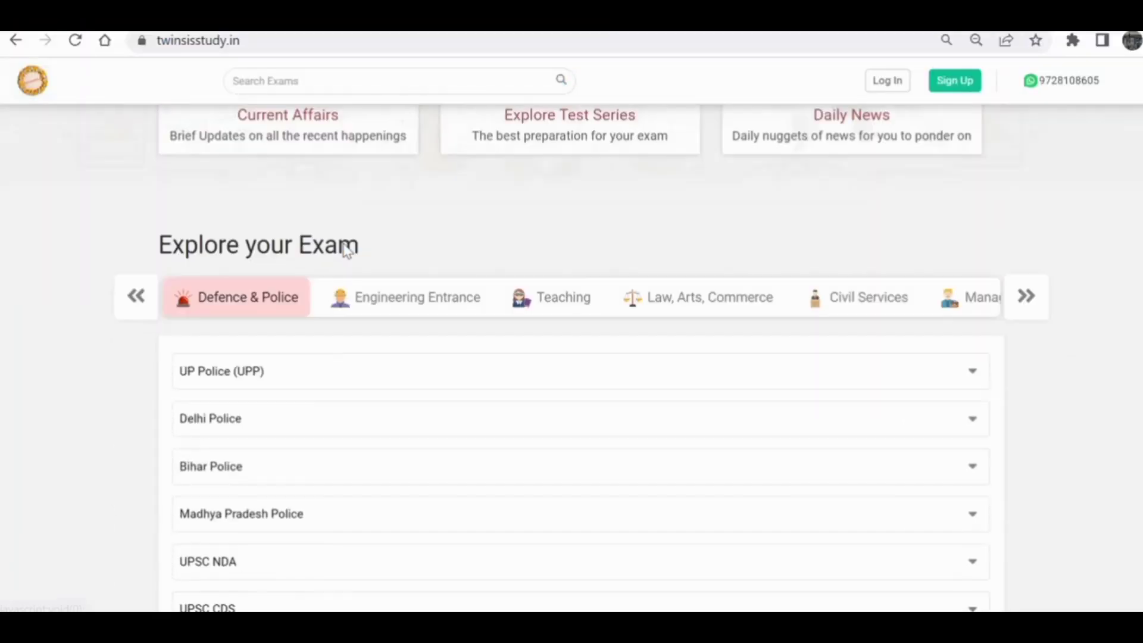
click(405, 304)
click(555, 299)
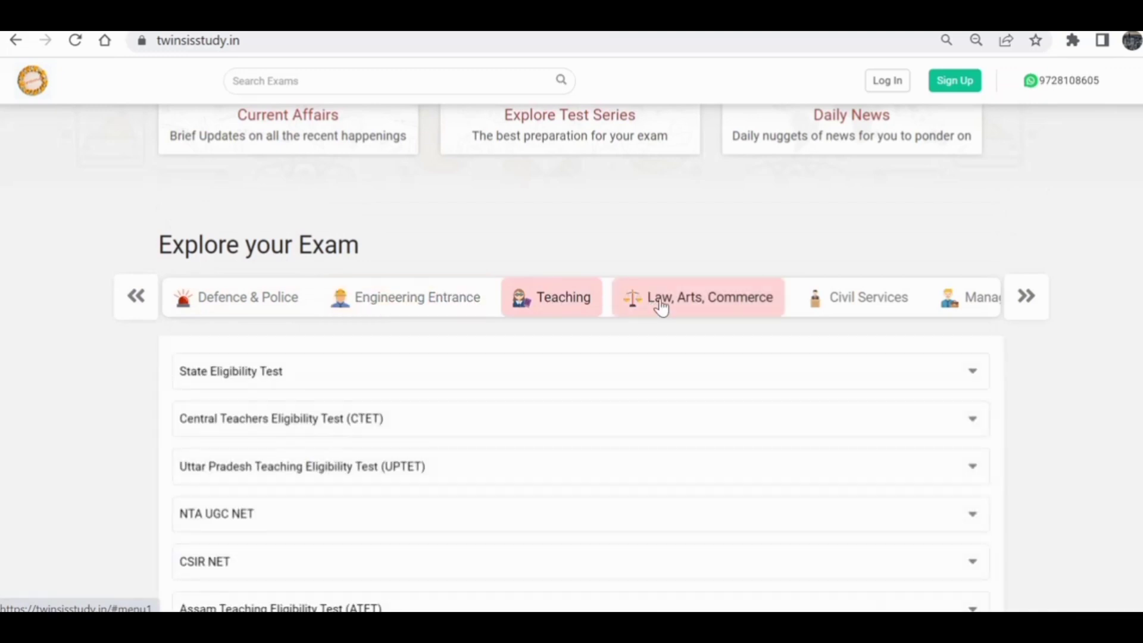
click(662, 306)
click(841, 307)
click(1028, 299)
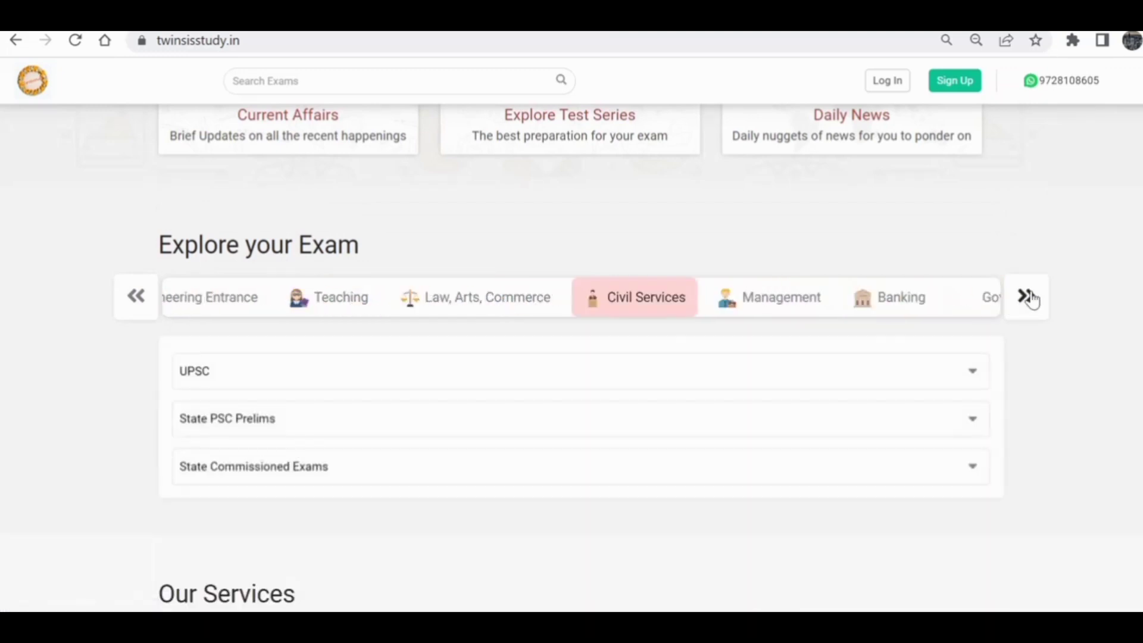
click(1028, 299)
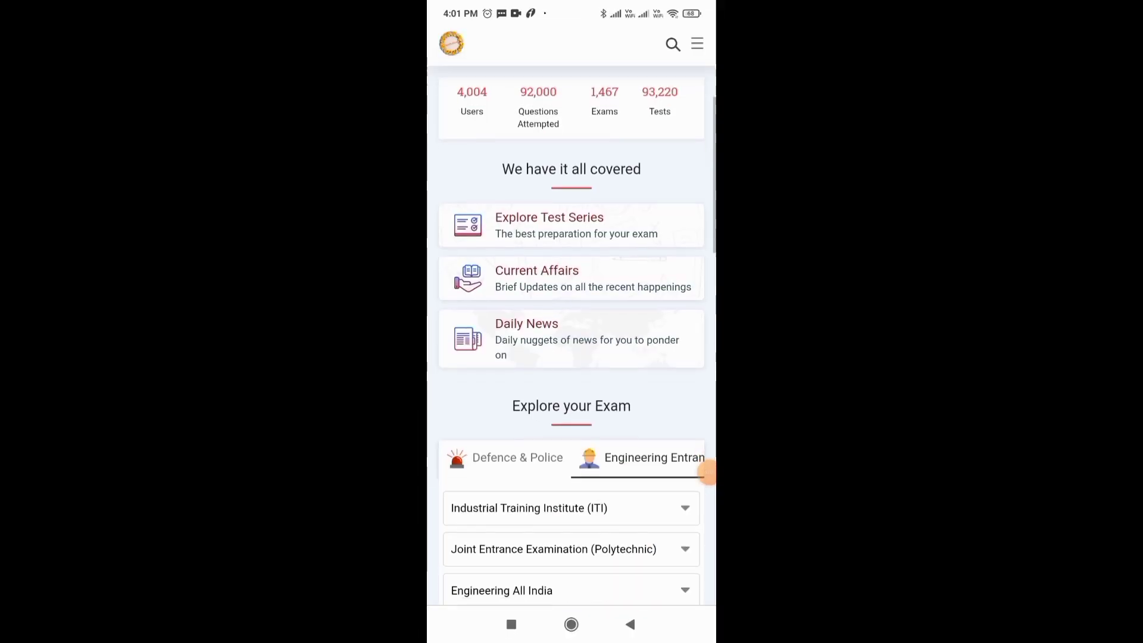
- Look through the twinsisstudy.in home page on the phone, from its exam offerings to its services
scroll(571, 333, down, 10)
scroll(571, 334, up, 10)
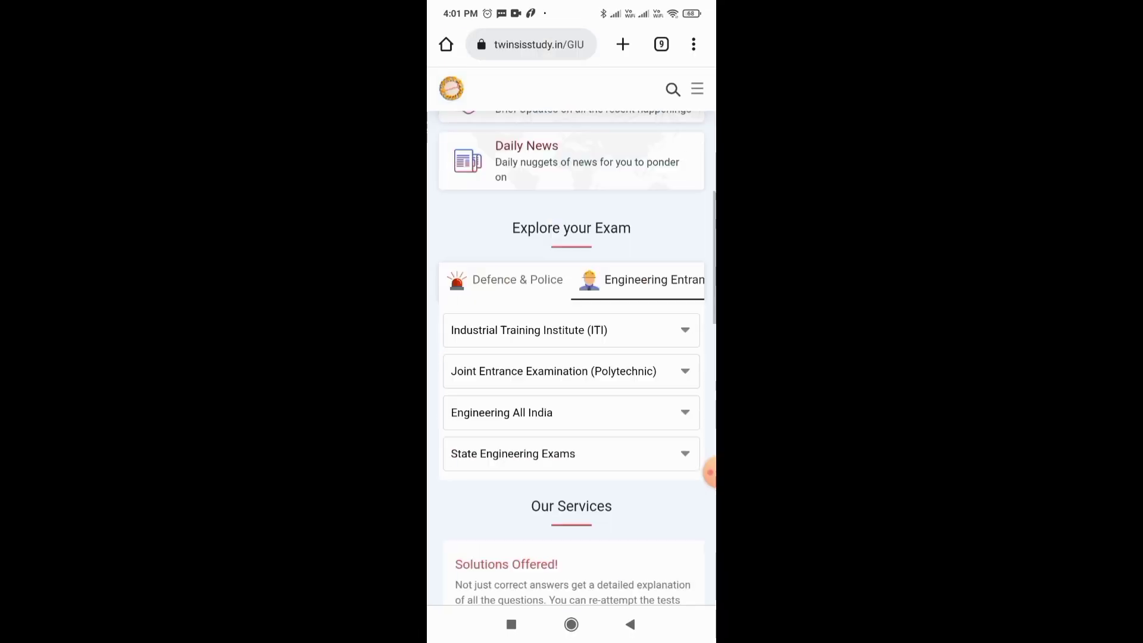
click(571, 158)
scroll(572, 358, down, 1)
key(alt+Left)
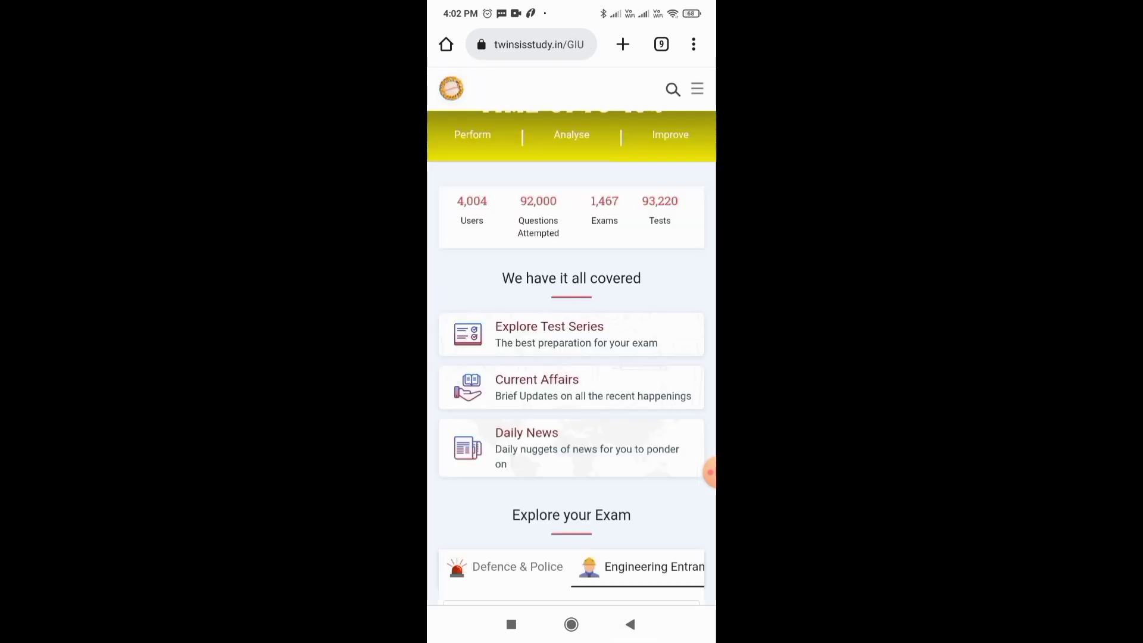
scroll(571, 333, down, 10)
scroll(572, 333, up, 2)
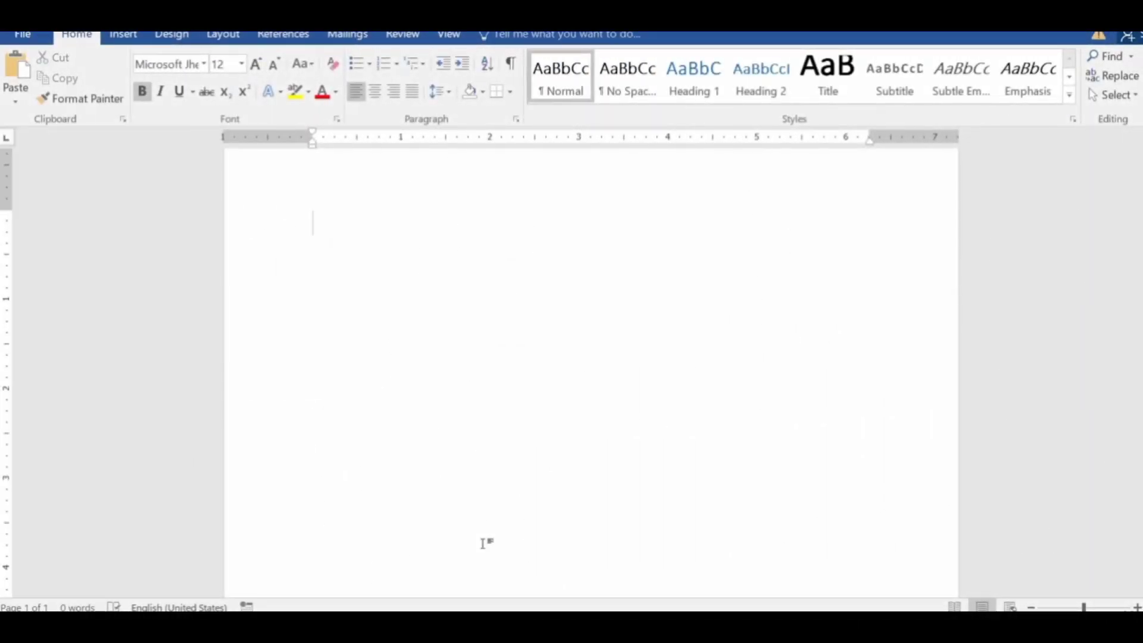
- Back in Word, write "This is twinsisStudy channel" on the empty page
text(This )
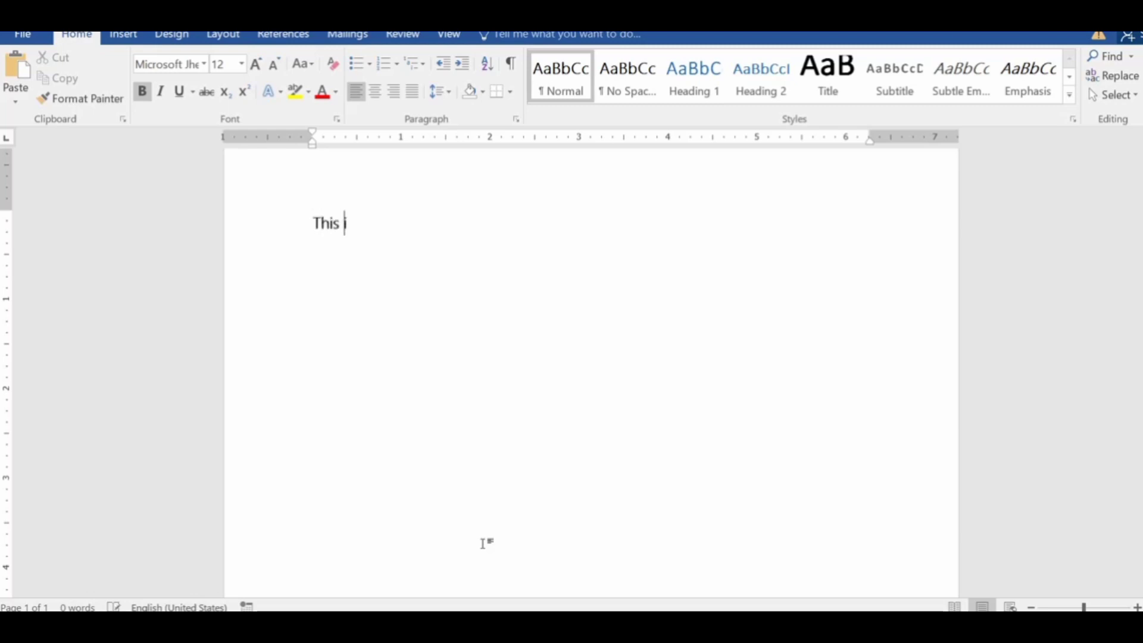
text(is twinsisStud)
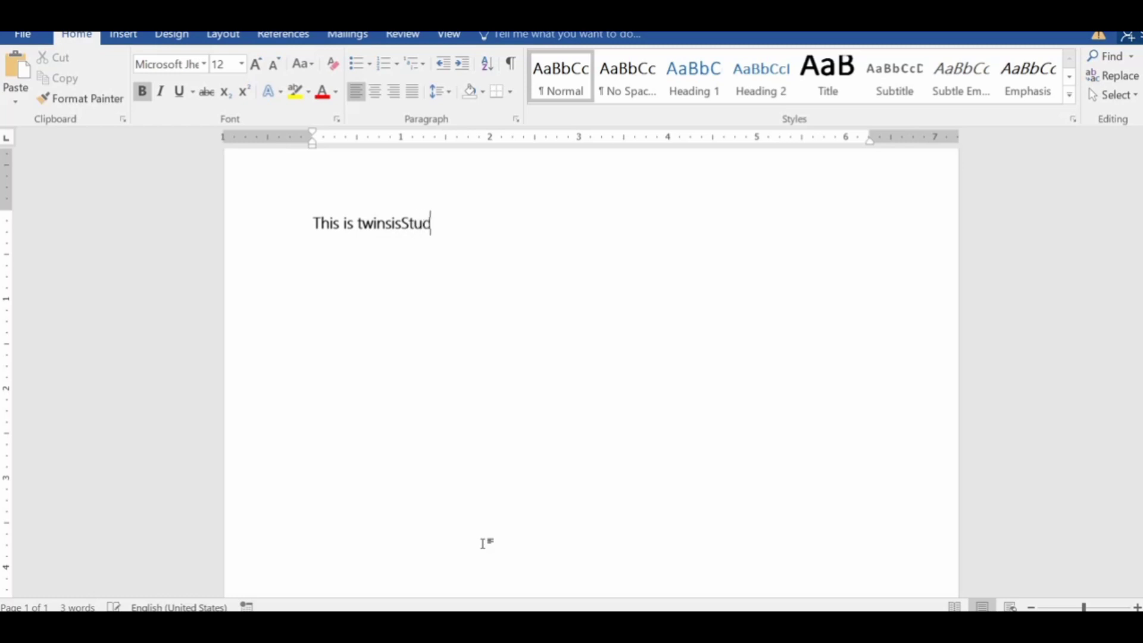
text(y channel)
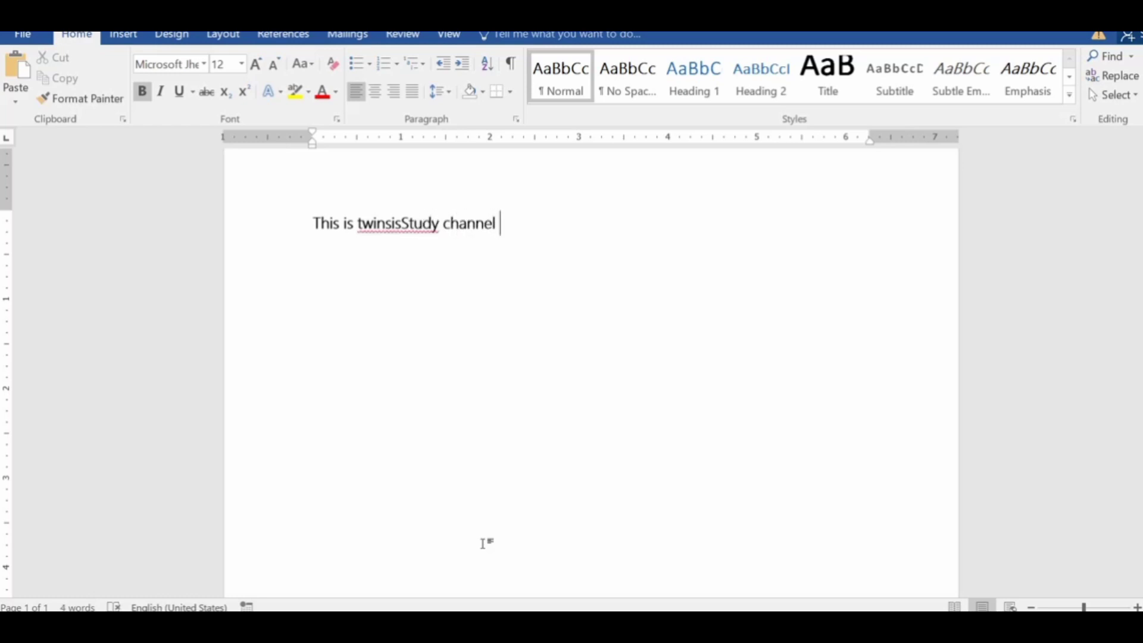
- Switch the typing font to bold Arial and append "+Some text in Hindi +" after "channel"
key(alt+shift)
text(Some text )
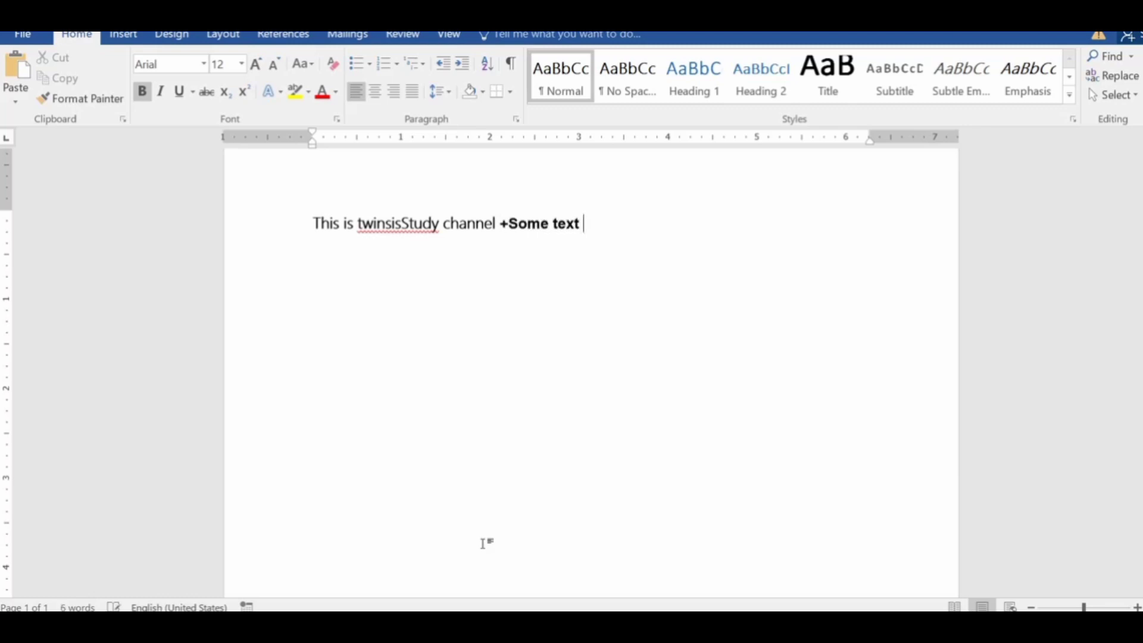
text(in Hind)
text(+)
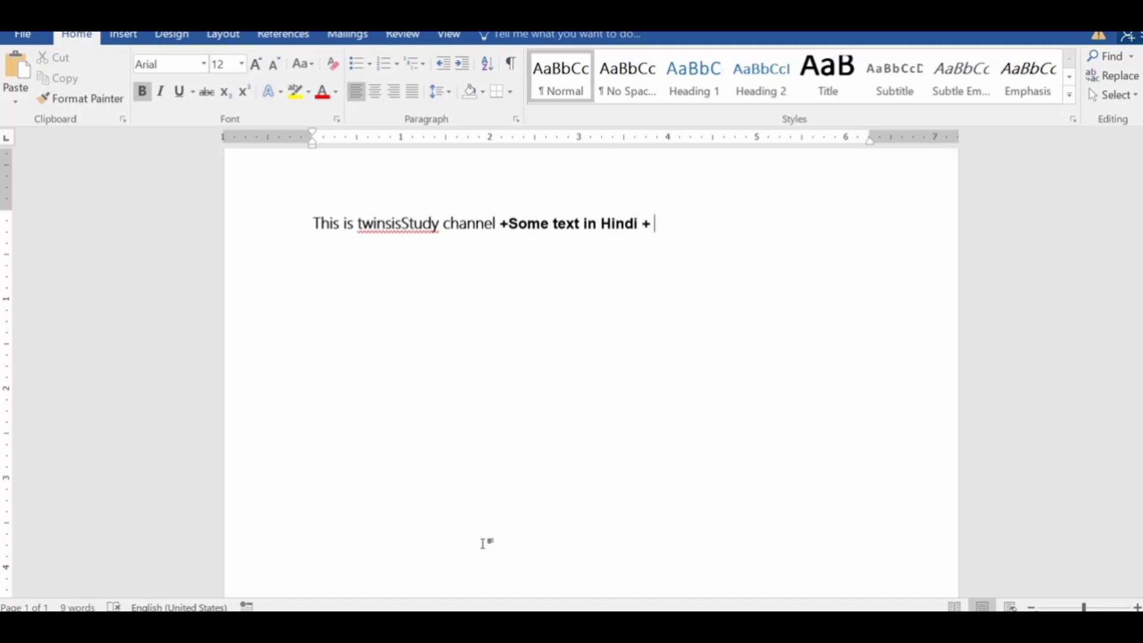
- Extend the line with "Again in English" after the second plus sign, removing the mistaken "You tube"
text( You tube)
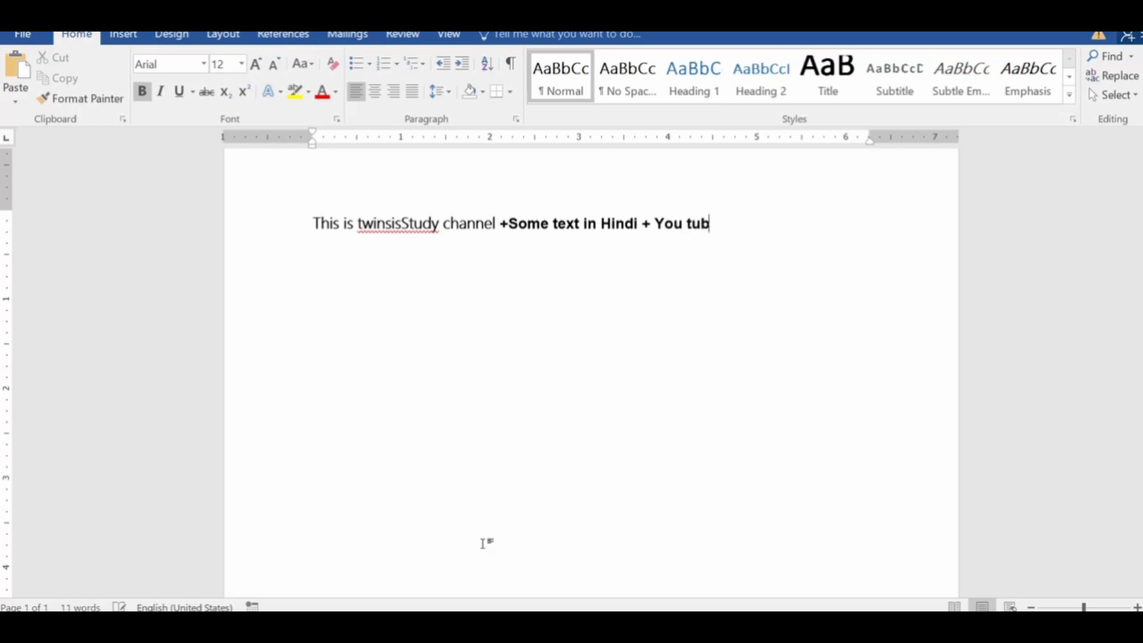
key(BackSpace)
key(BackSpace)
key(BackSpace)
key(BackSpace)
key(BackSpace)
key(BackSpace)
key(BackSpace)
key(BackSpace)
key(BackSpace)
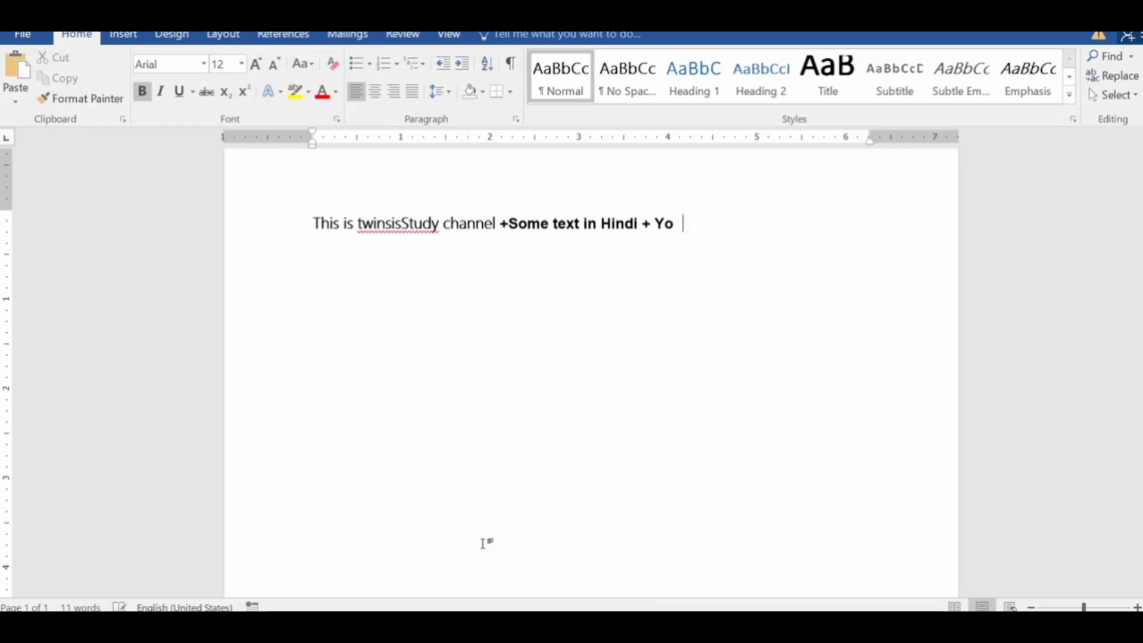
text(Aga)
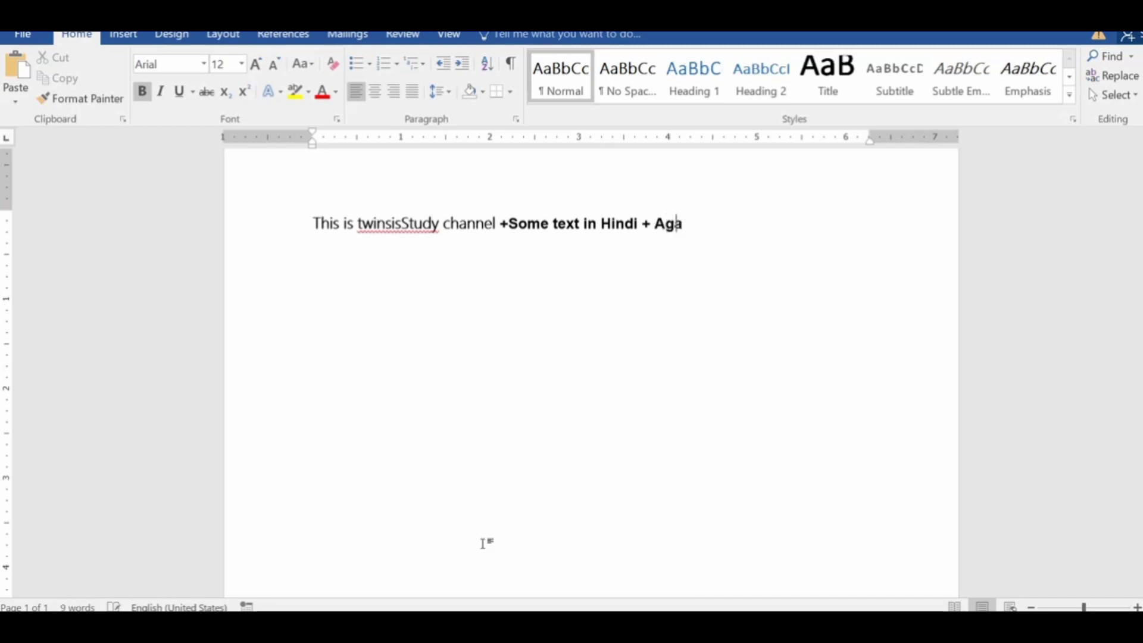
text(in in English)
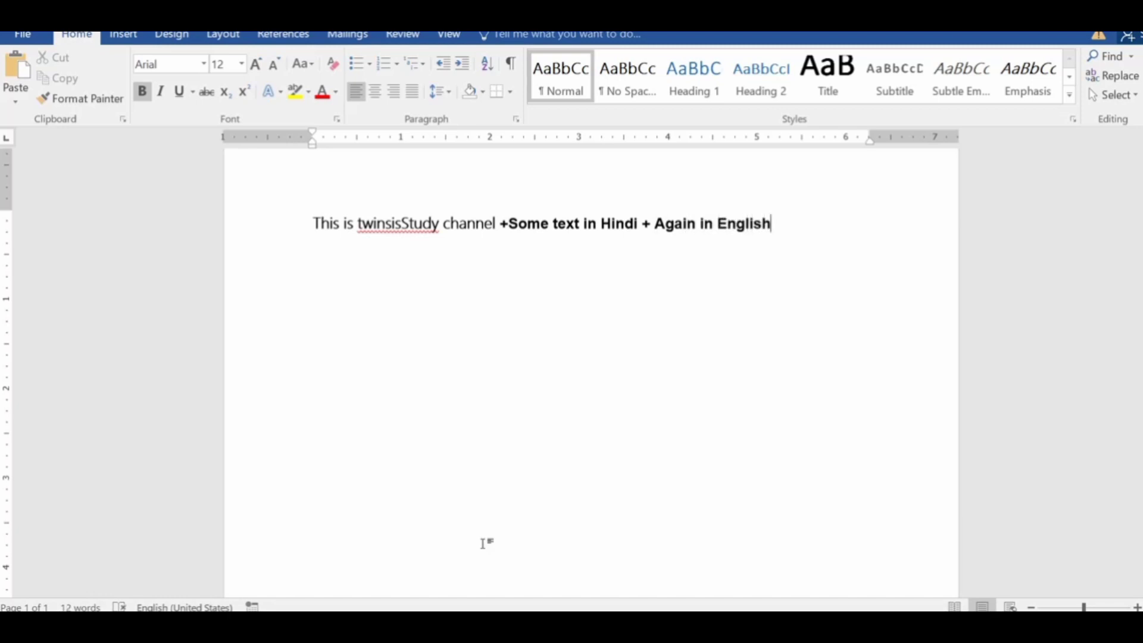
- Delete the passage "+Some text in Hindi + Again in English" after "channel"
key(alt+shift)
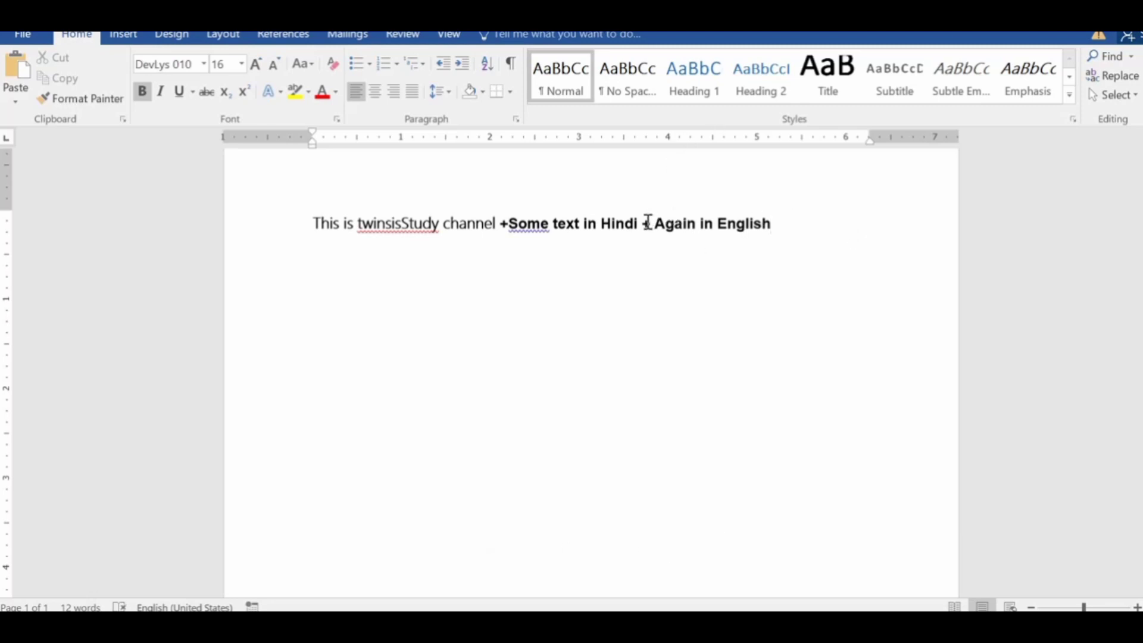
drag(643, 223, 800, 221)
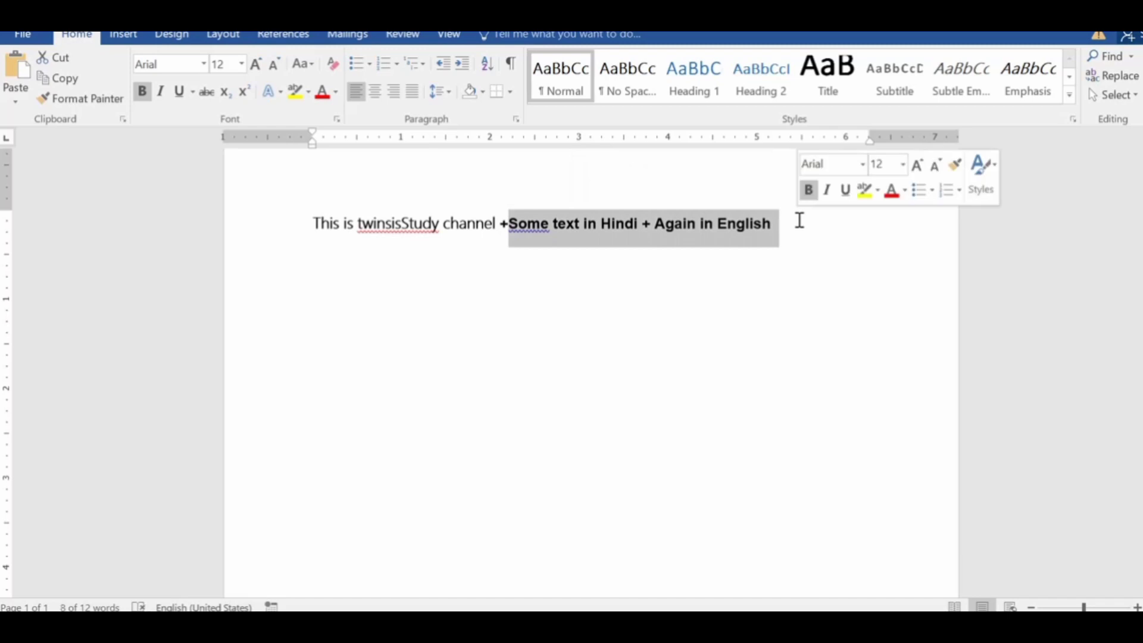
text(H)
key(BackSpace)
key(BackSpace)
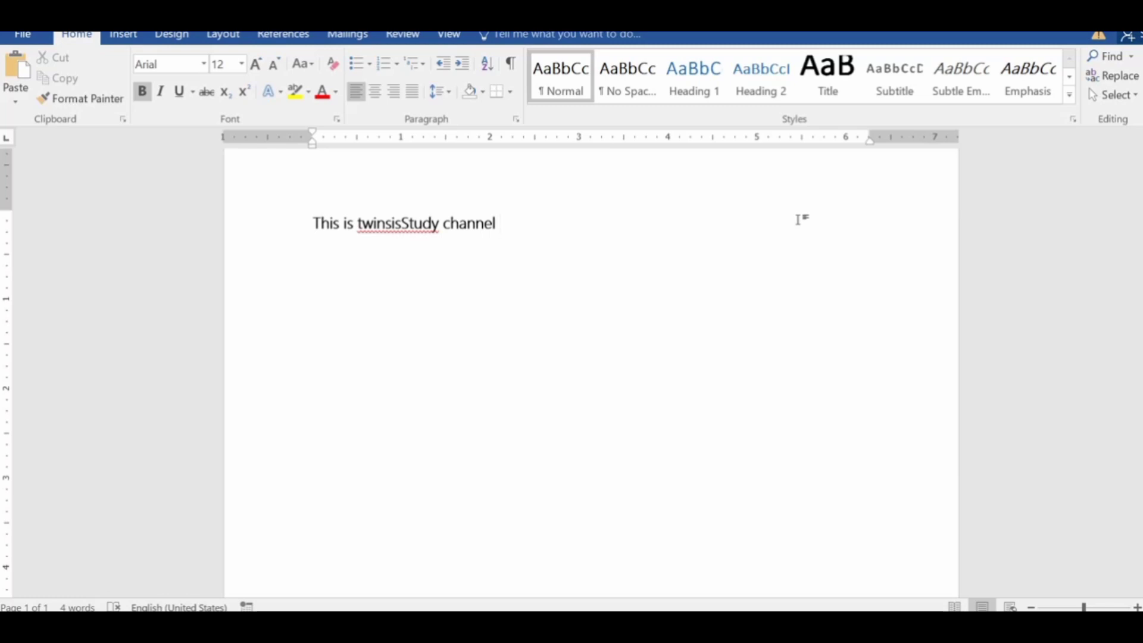
- After "channel", add Hindi sample characters in DevLys 010 size 16, followed by "Twinsisstudy.in" in bold Arial size 12
text(`dadad`d`d`d`dadad`ds ``d)
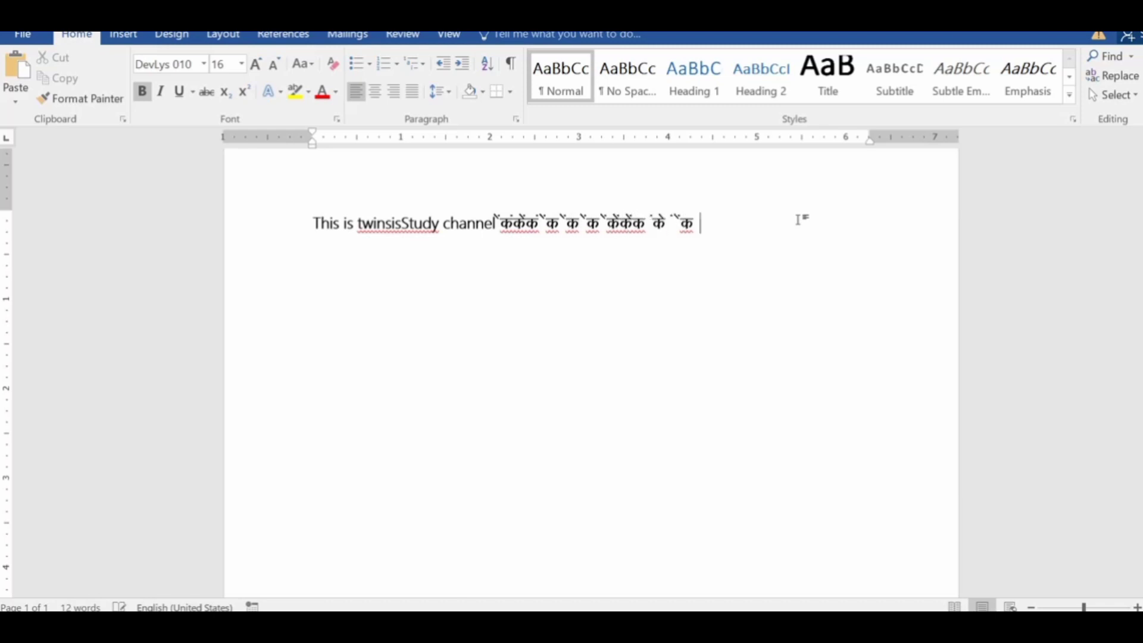
key(ctrl+space)
text(Twin)
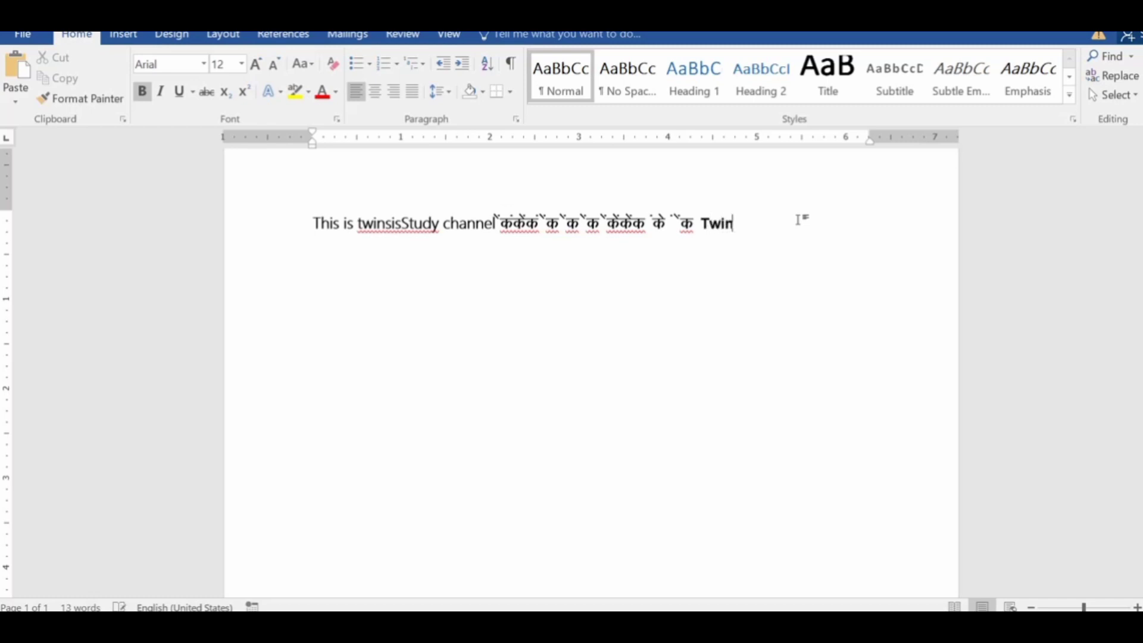
text(sisstudy.)
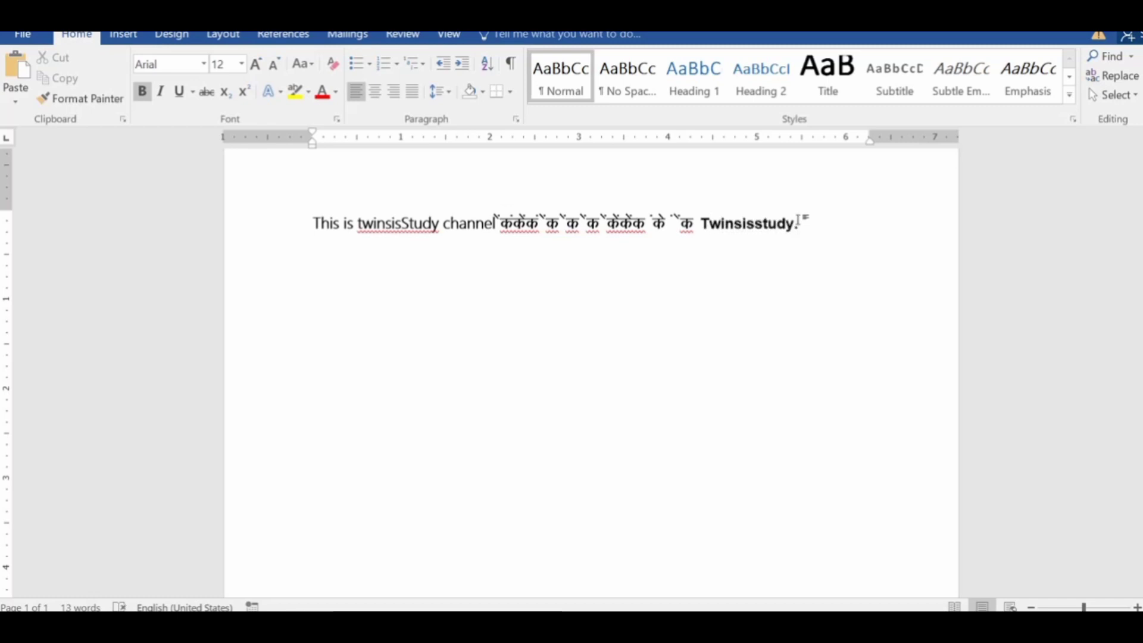
text(in)
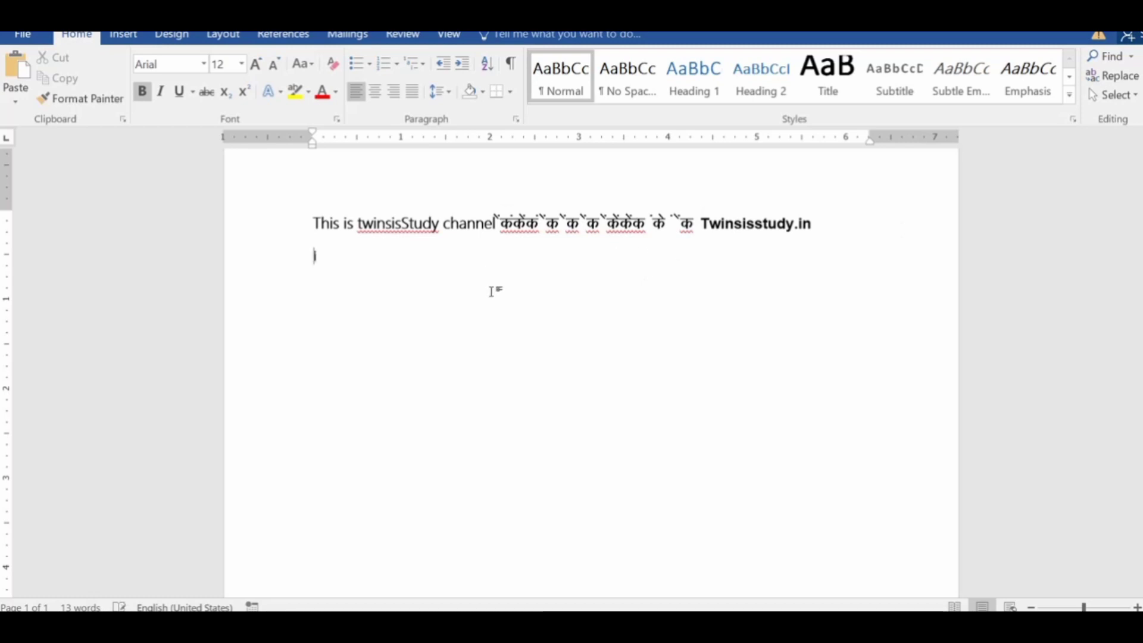
text(I you)
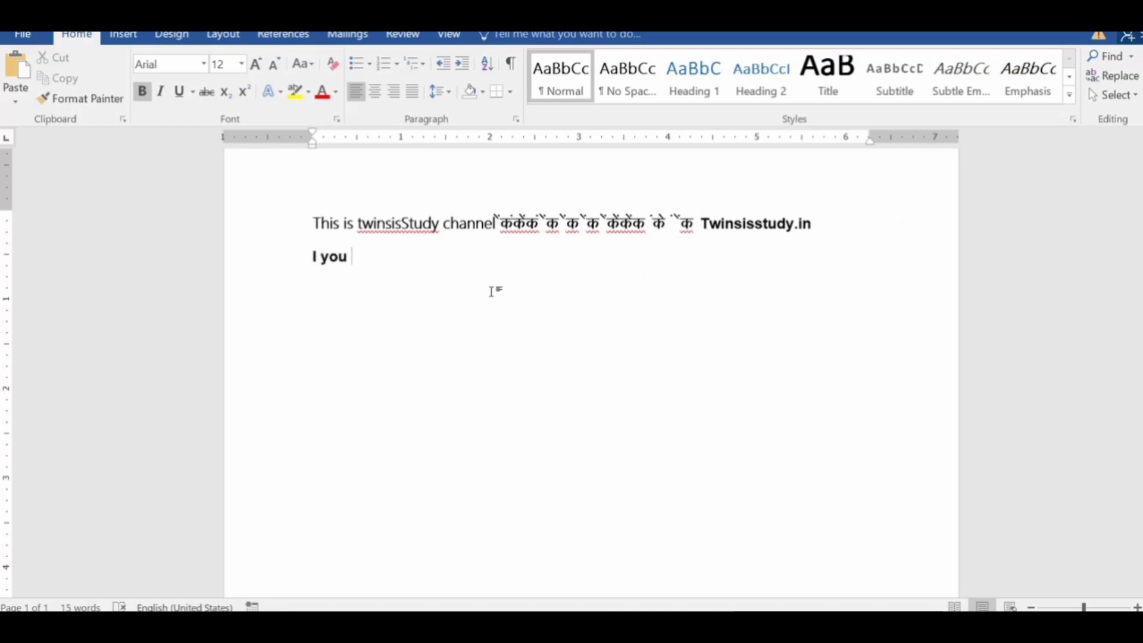
key(BackSpace)
key(BackSpace)
key(BackSpace)
key(BackSpace)
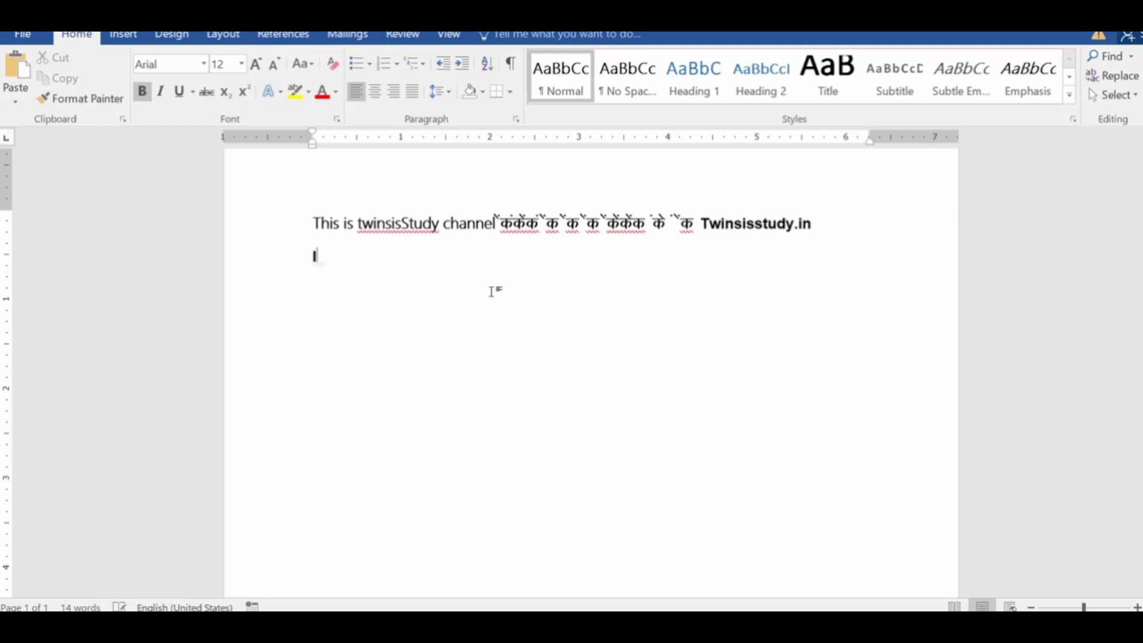
key(BackSpace)
key(BackSpace)
text(yo)
key(BackSpace)
key(BackSpace)
key(BackSpace)
key(BackSpace)
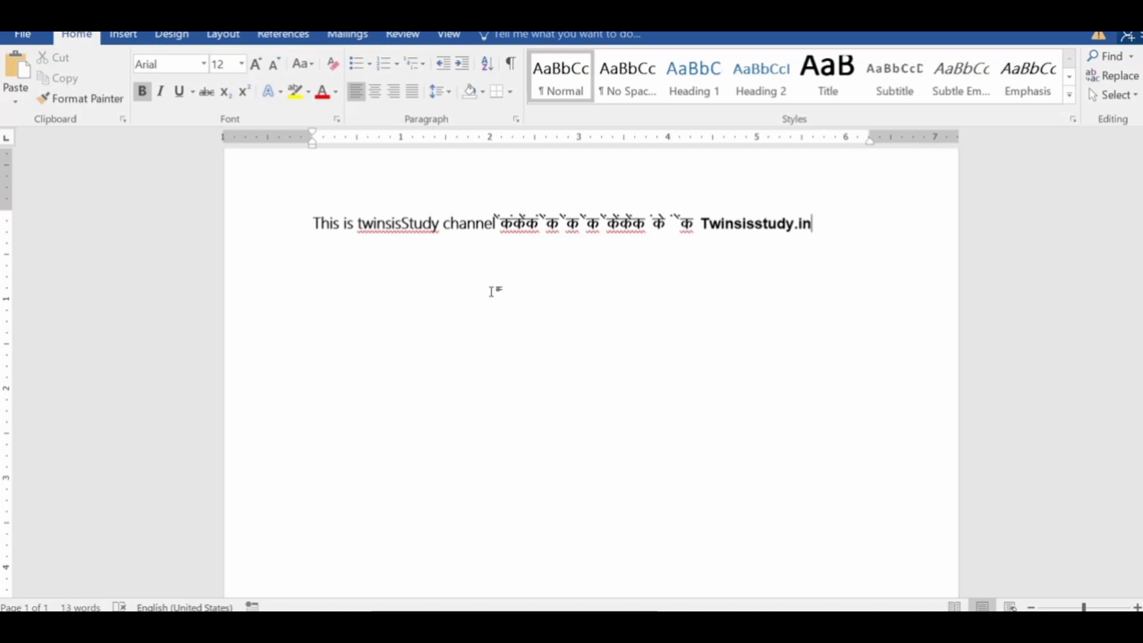
text(2003)
key(BackSpace)
key(BackSpace)
key(BackSpace)
key(BackSpace)
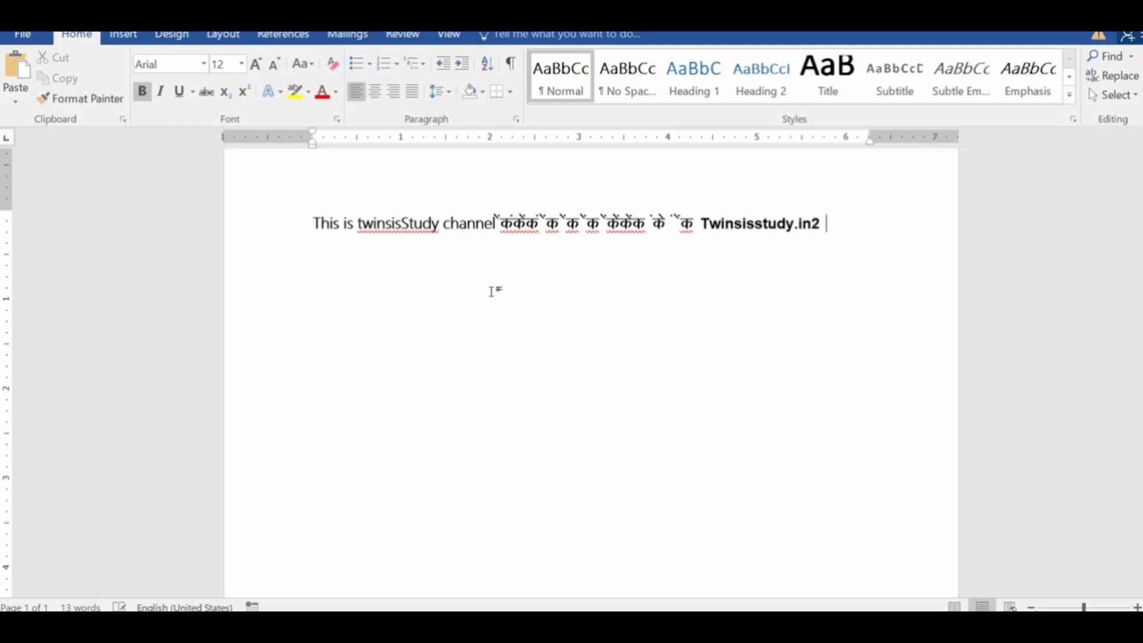
key(Down)
click(204, 64)
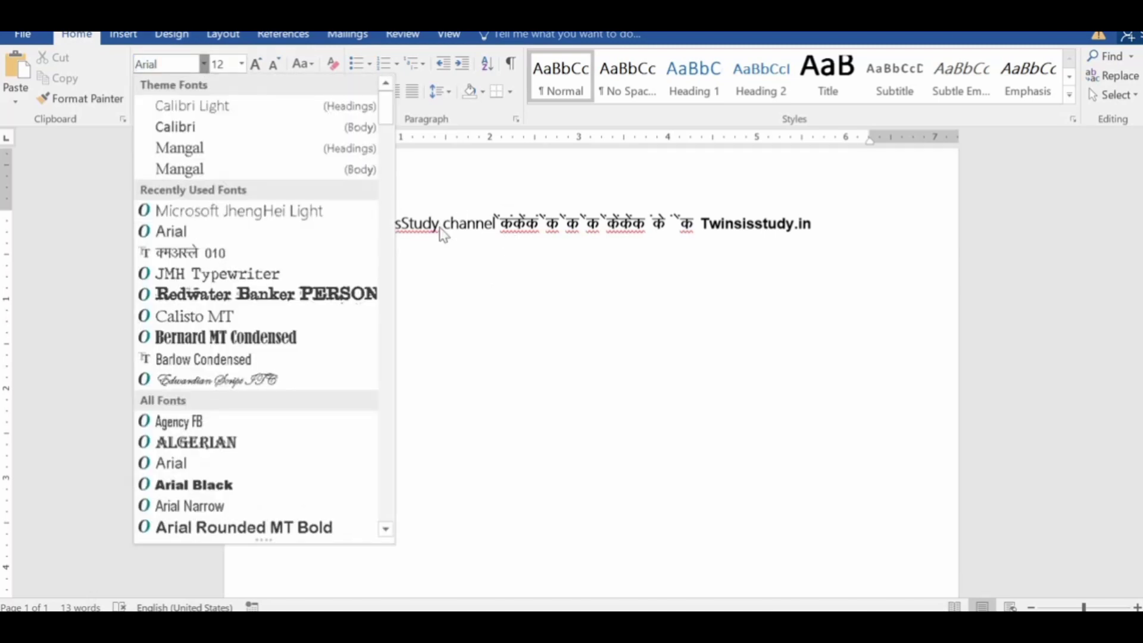
click(205, 64)
click(241, 64)
click(377, 328)
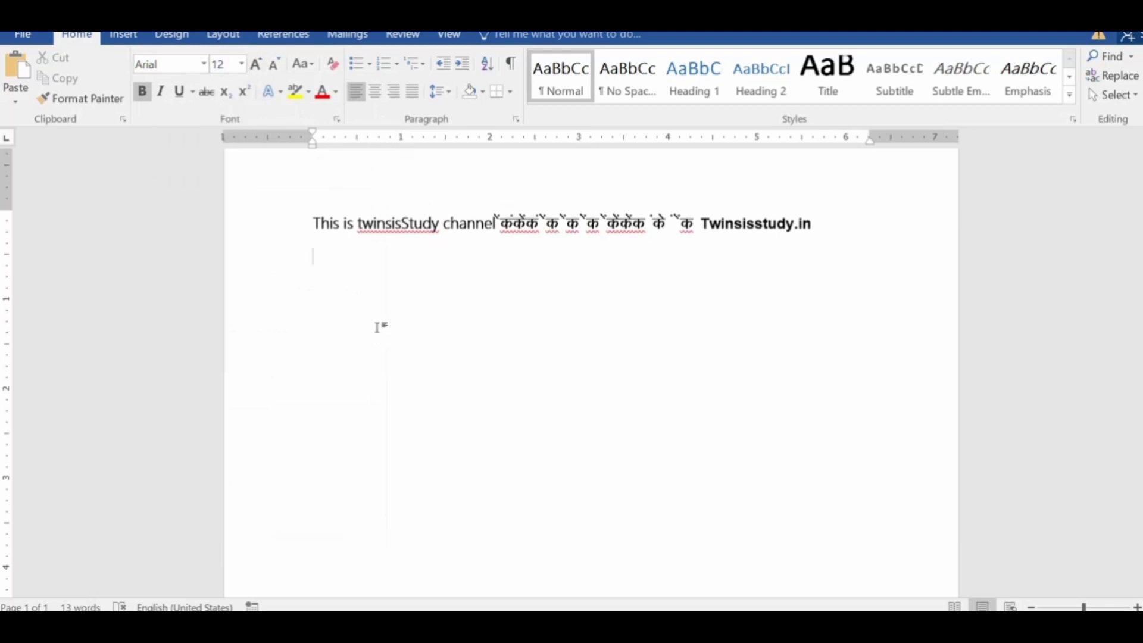
drag(514, 220, 676, 222)
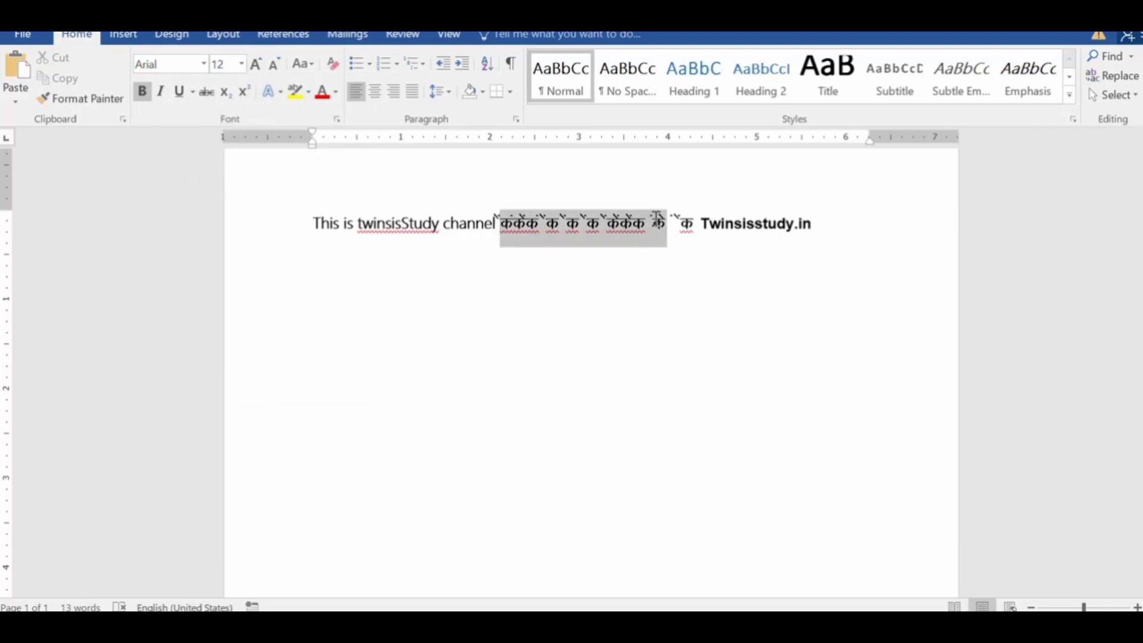
drag(801, 230, 816, 249)
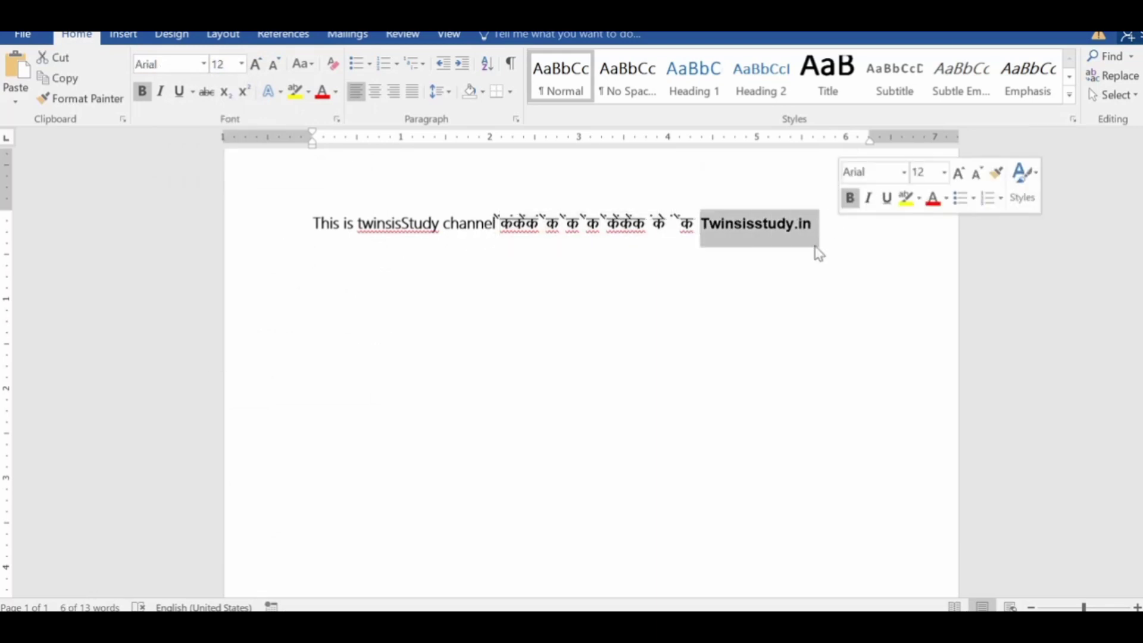
click(617, 316)
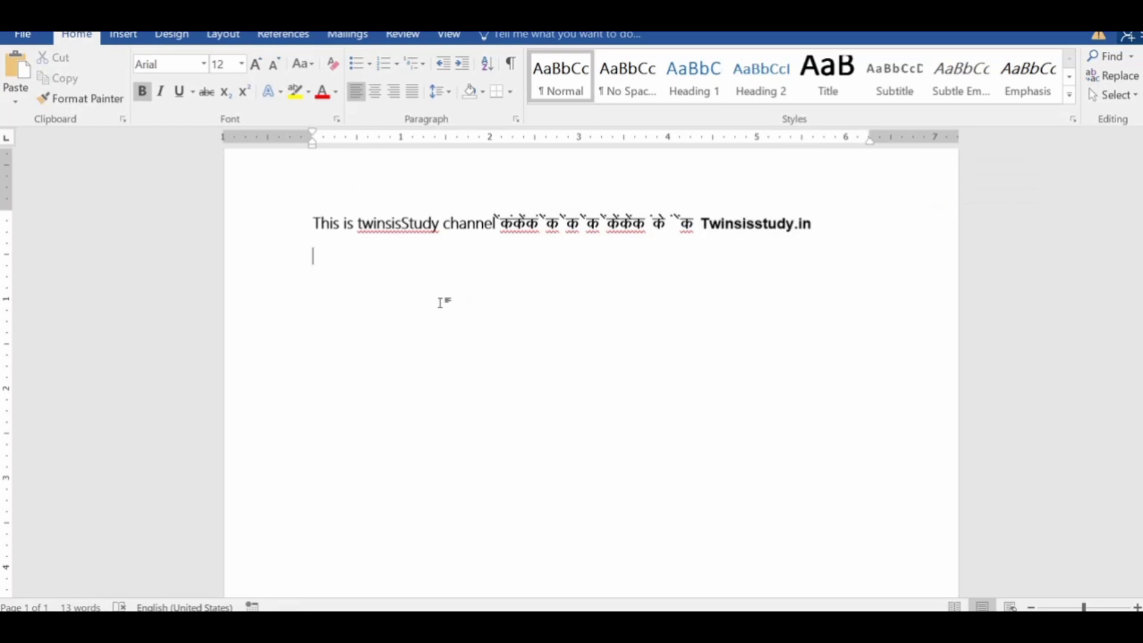
- Add the line "Developer Tab in 2007 version" below the sample line, leaving a blank line between them
key(Return)
text(Developer )
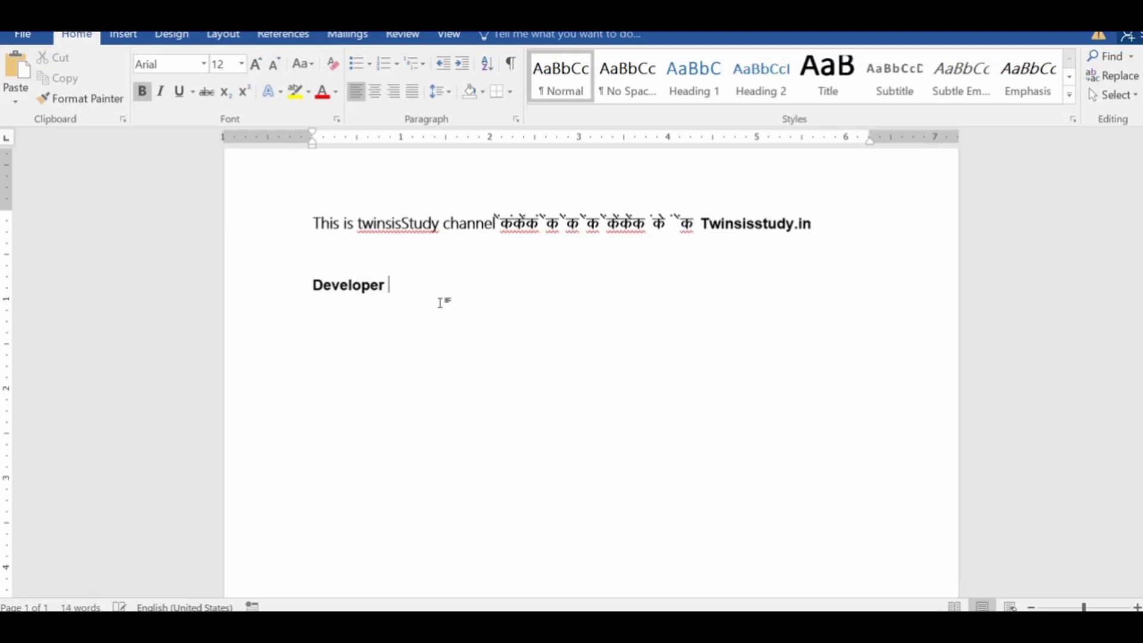
text(Tab in 2003)
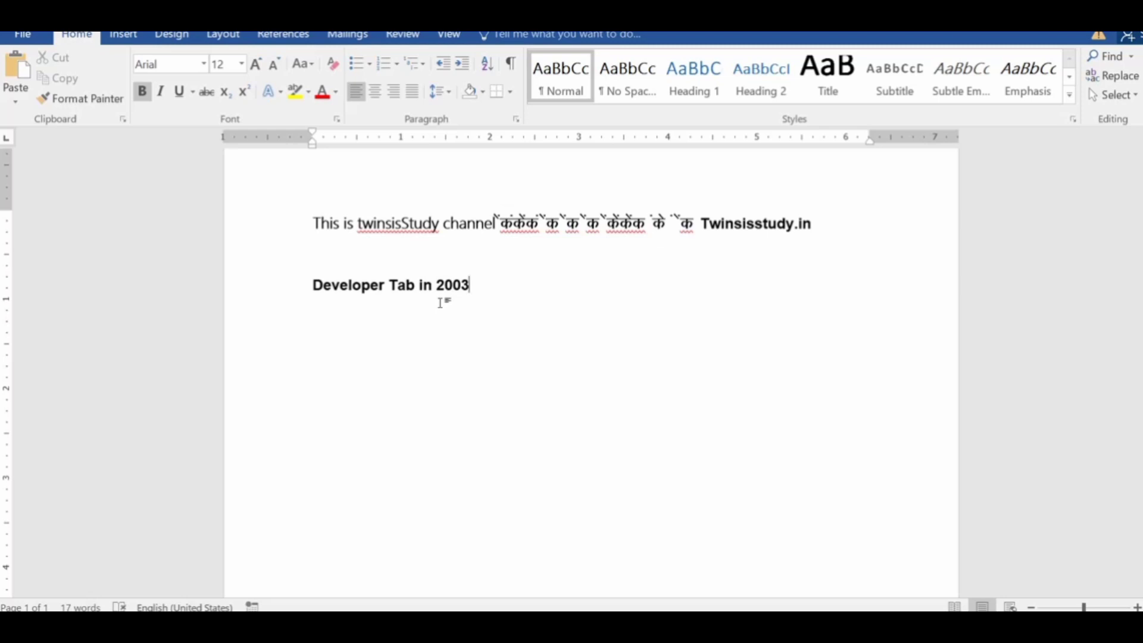
key(BackSpace)
text(7 version)
- Delete the existing macros Macro1 and Macro2 and close the macro list
click(453, 38)
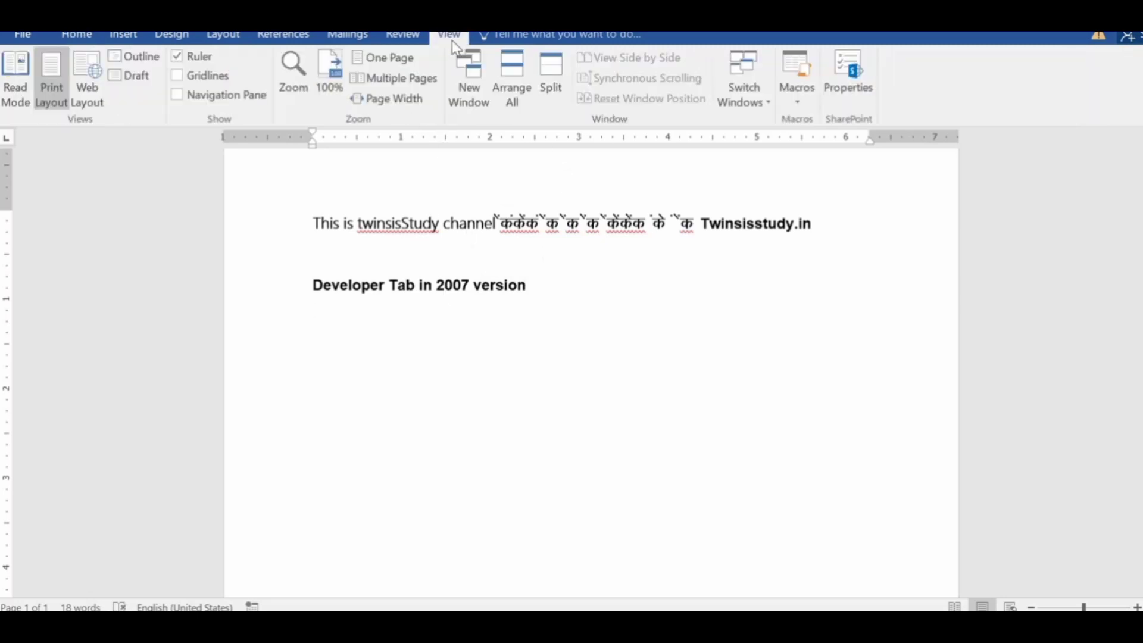
click(800, 103)
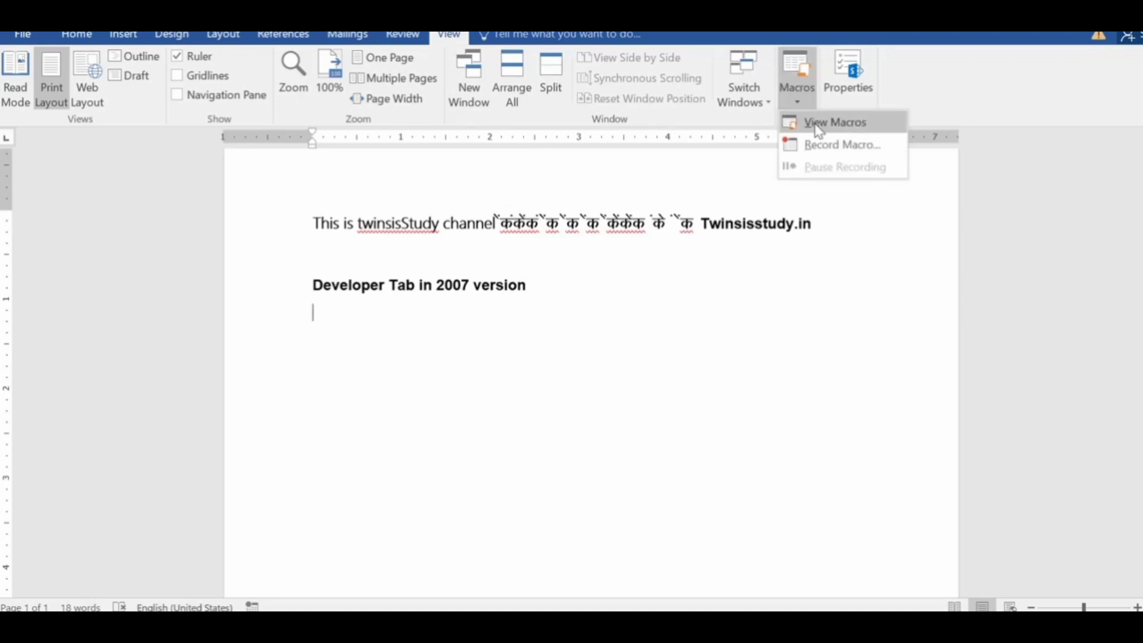
click(819, 125)
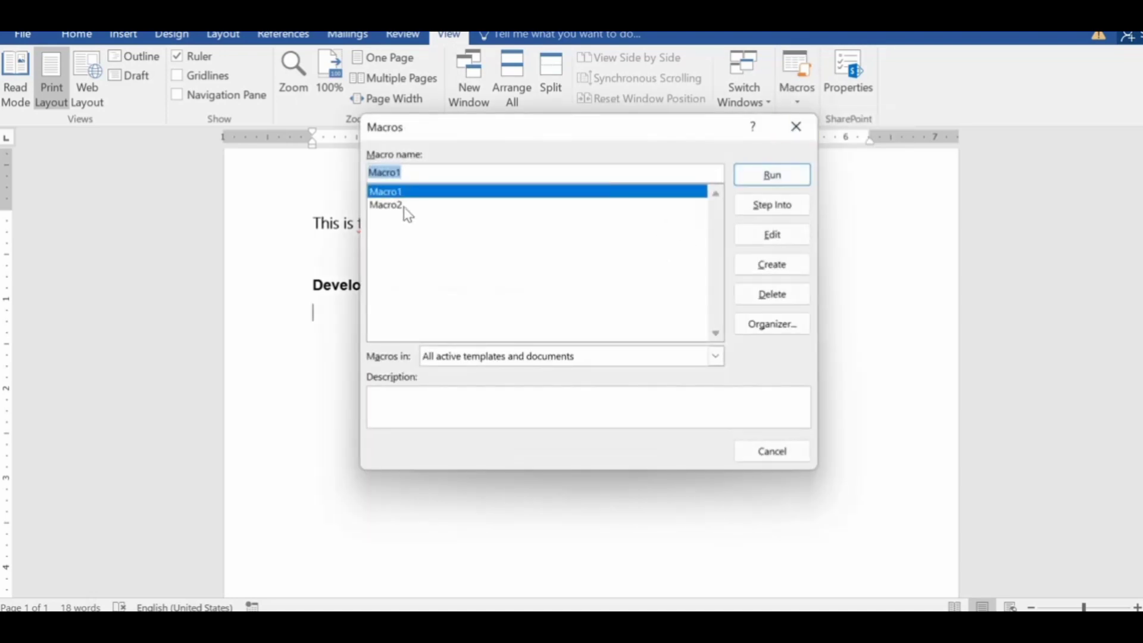
click(394, 206)
click(393, 192)
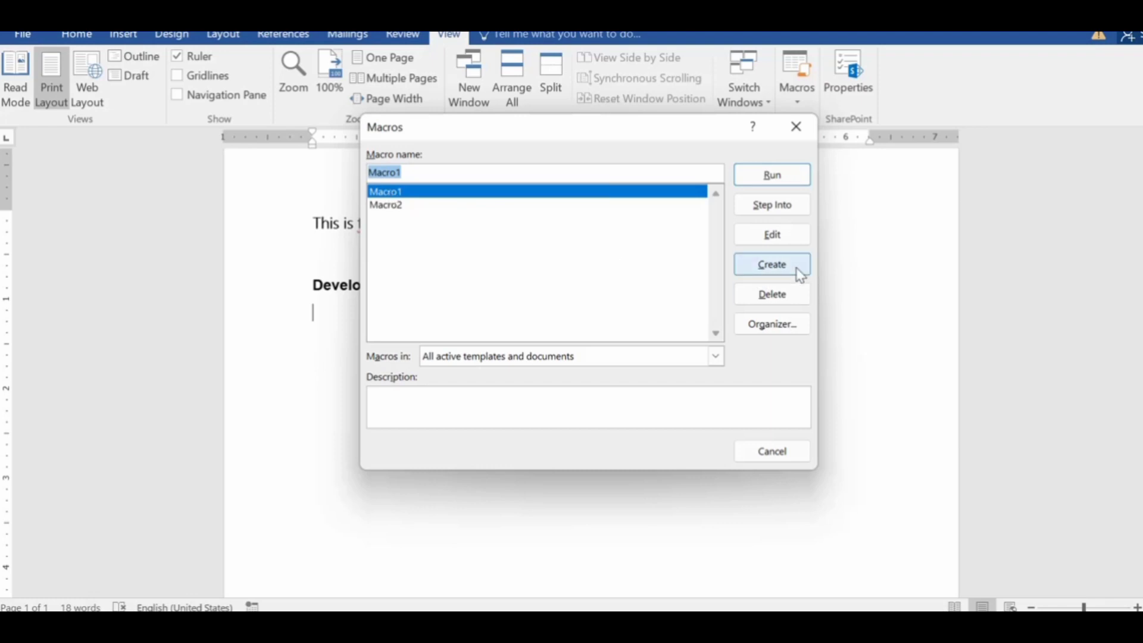
click(773, 294)
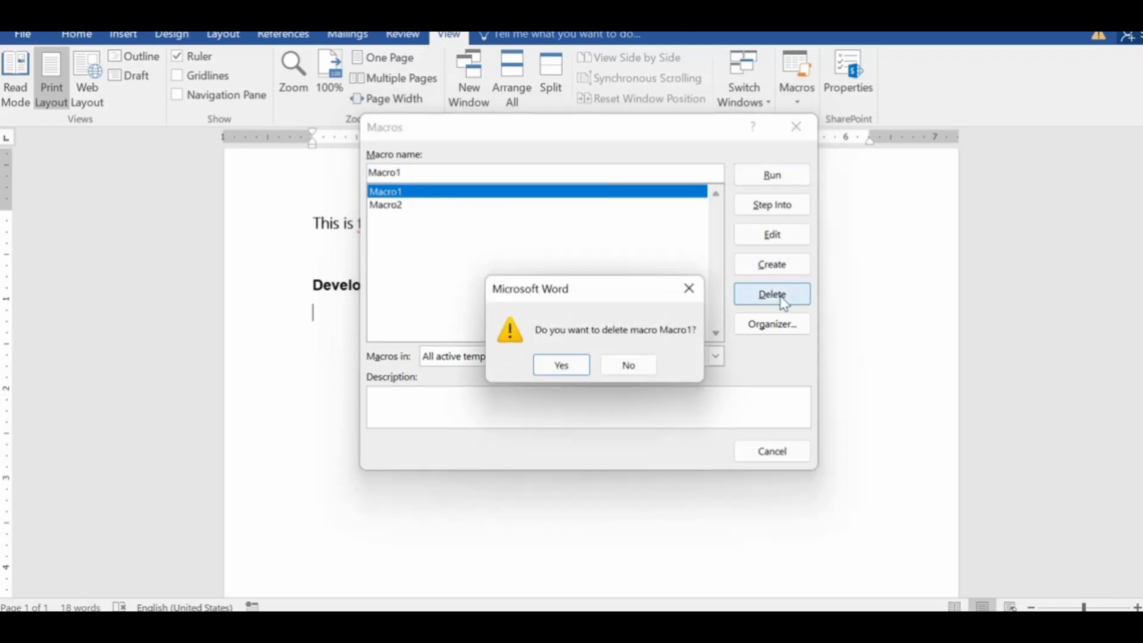
click(560, 365)
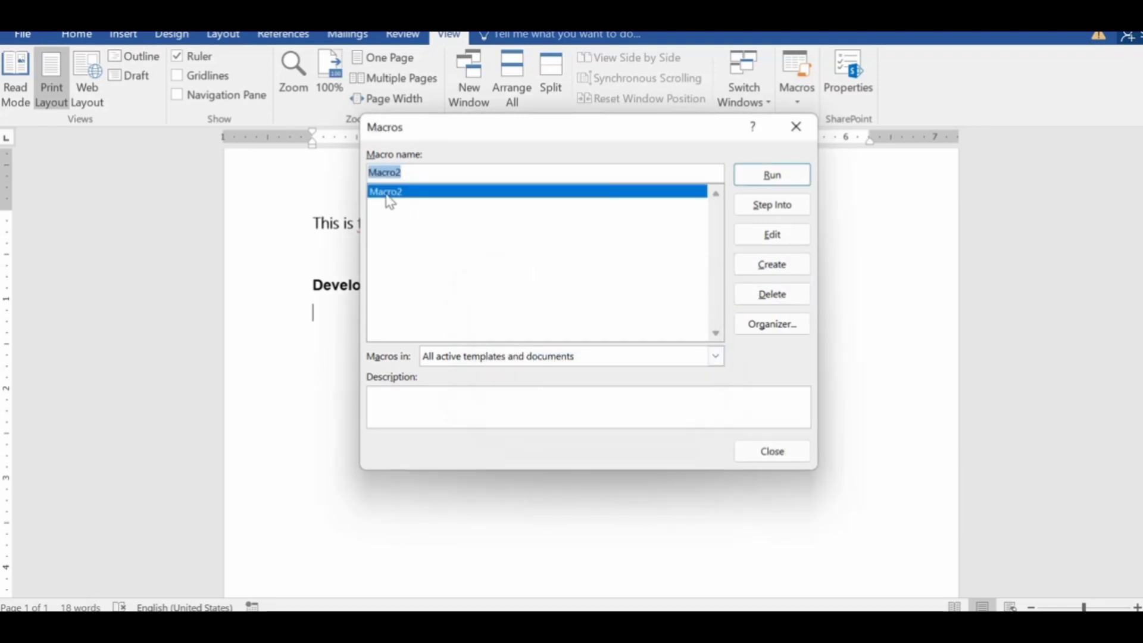
click(769, 299)
click(562, 366)
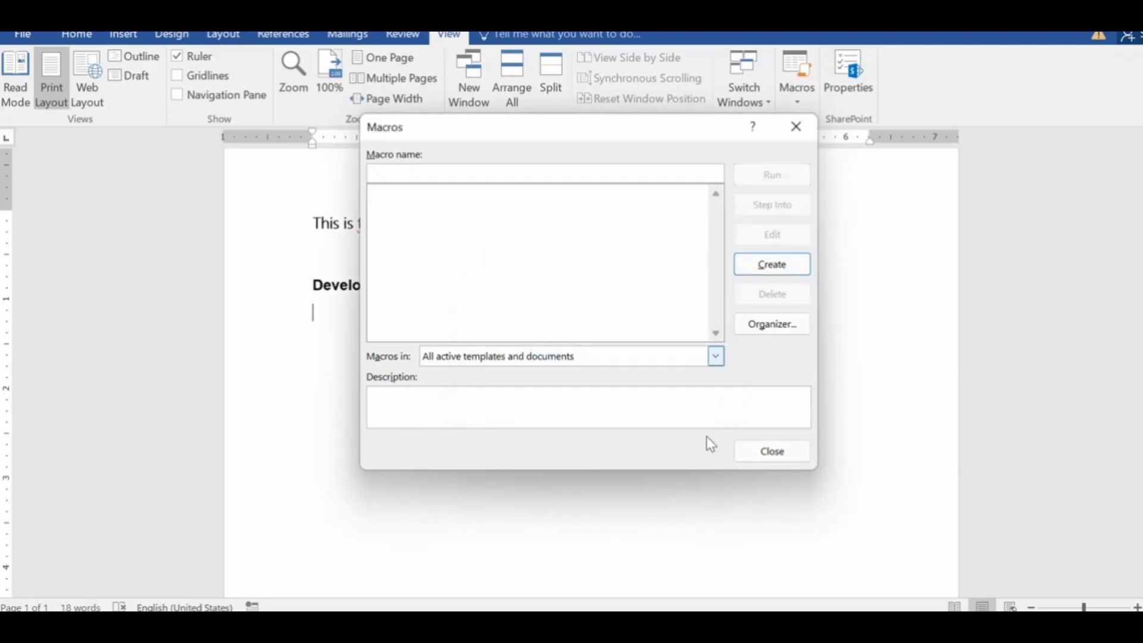
click(769, 457)
- Replace the document's entire text with "This is twinsisStudy Channel" in Calibri Light
drag(564, 304, 326, 209)
key(Delete)
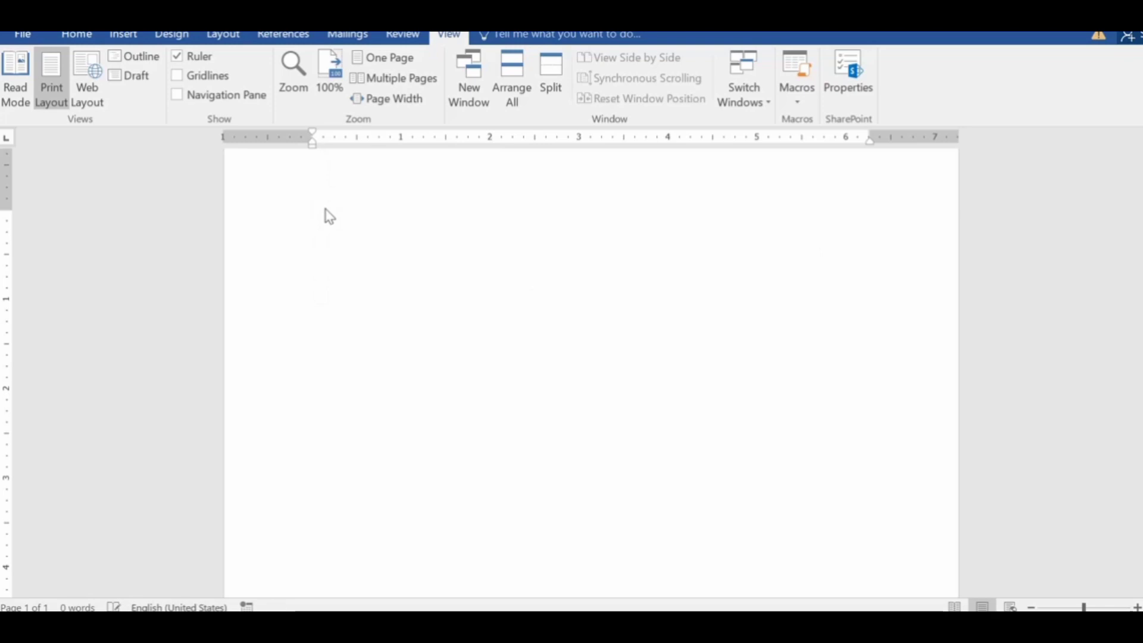
click(76, 33)
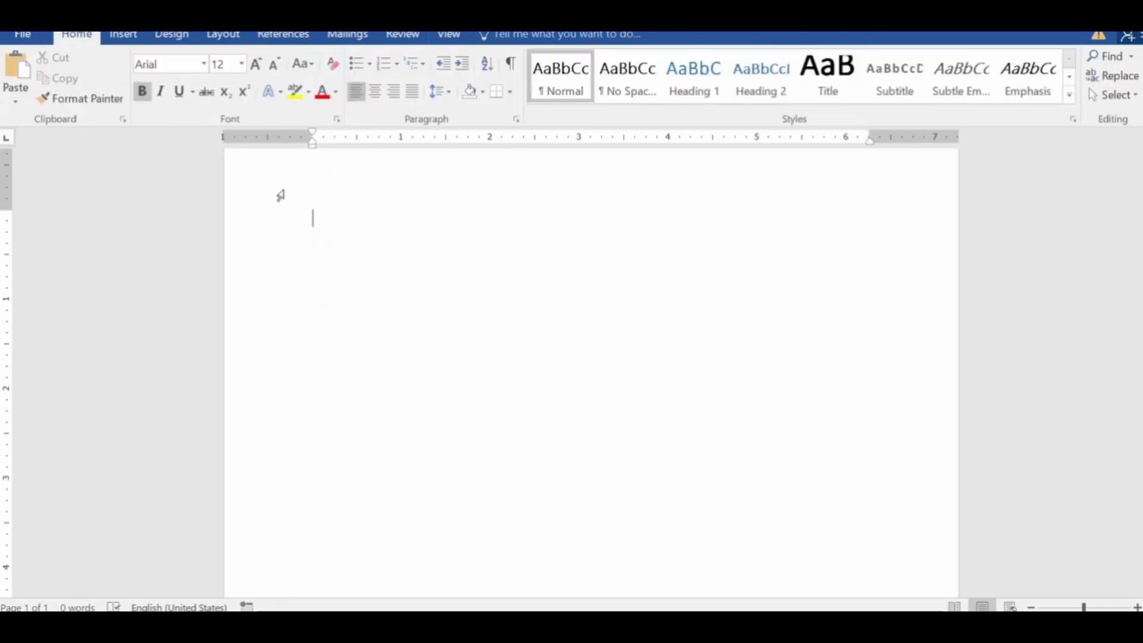
click(204, 63)
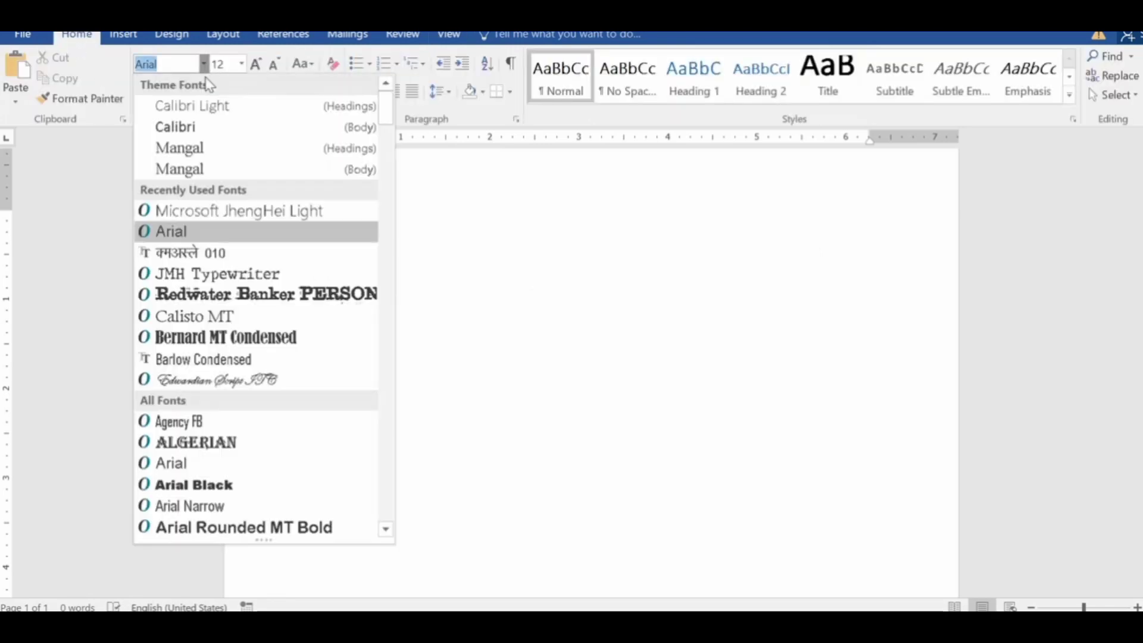
click(205, 111)
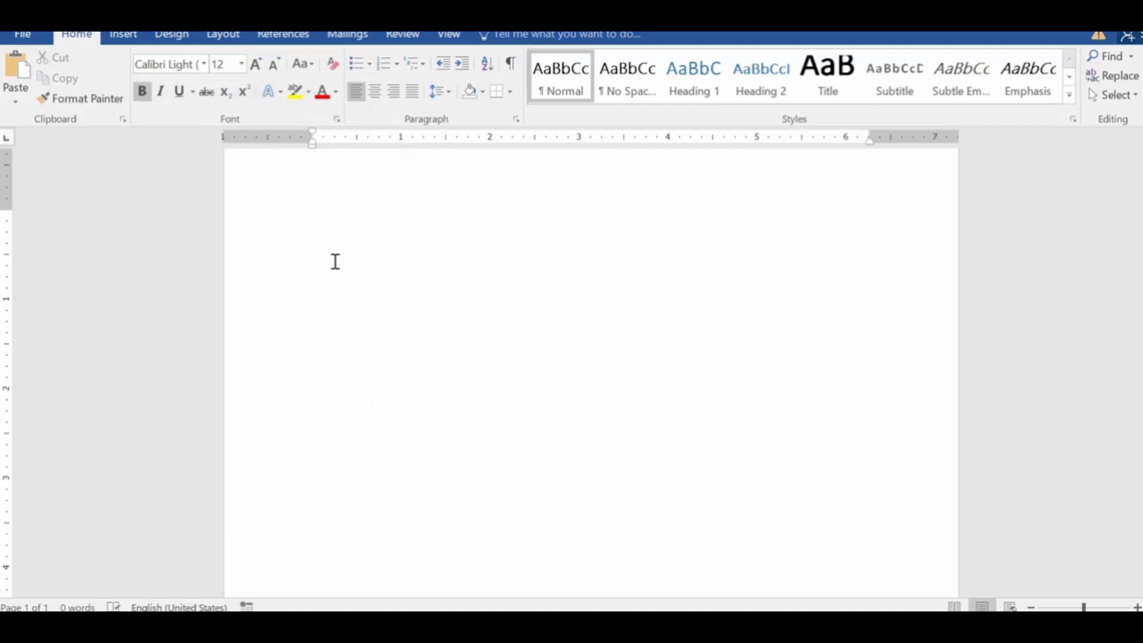
text(This is twinsg)
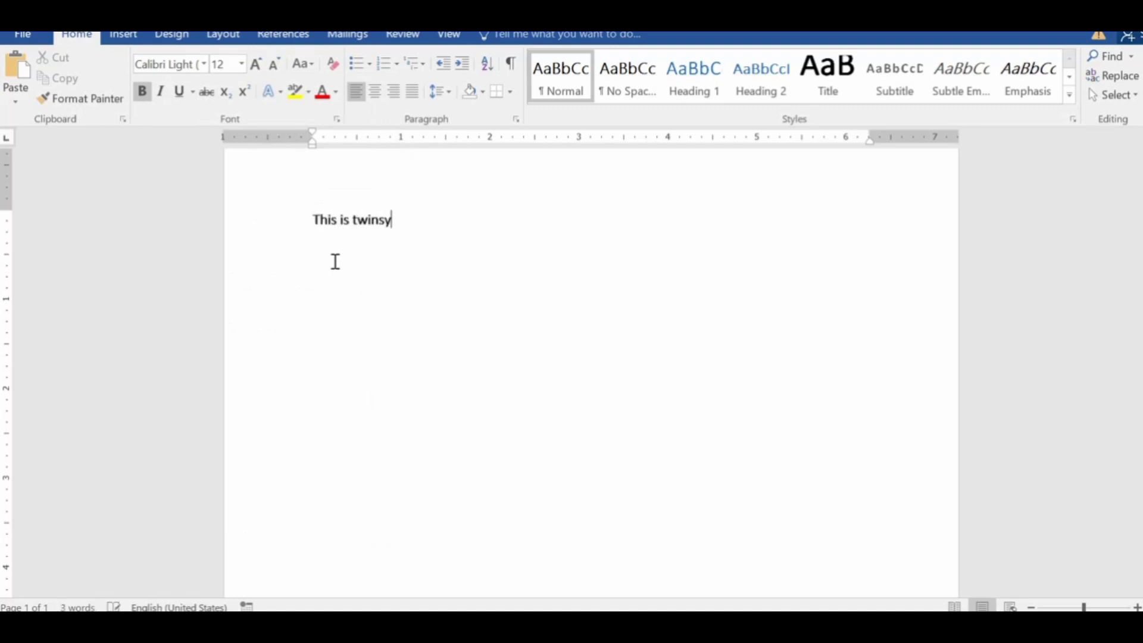
key(BackSpace)
text(isStudy Channel)
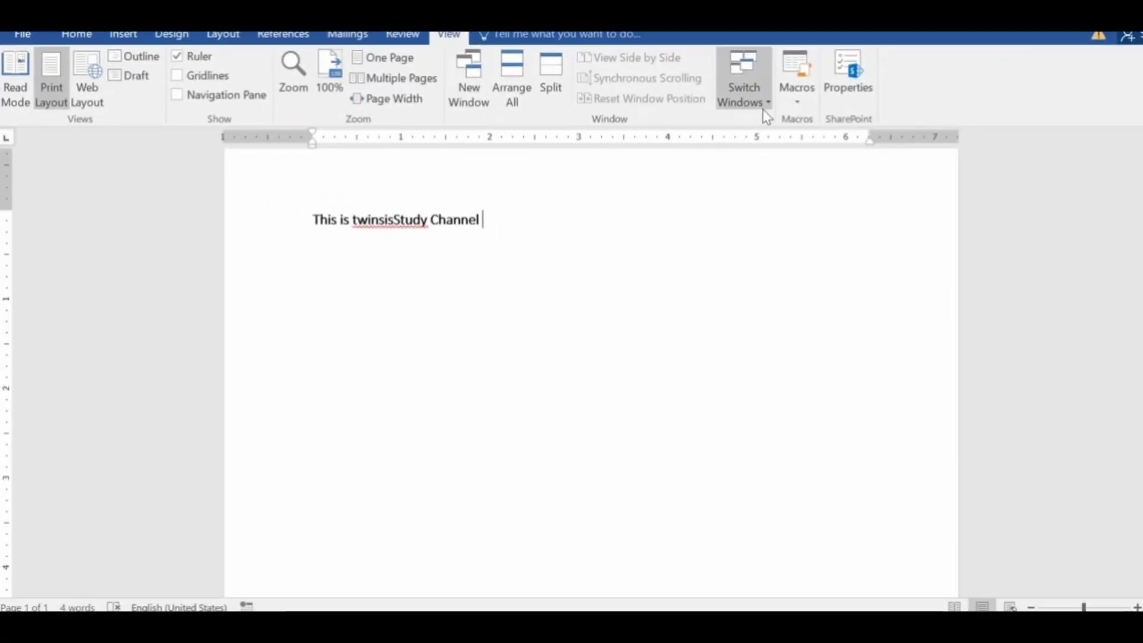
- Set up a new macro recording with the macro name AnyName
click(799, 105)
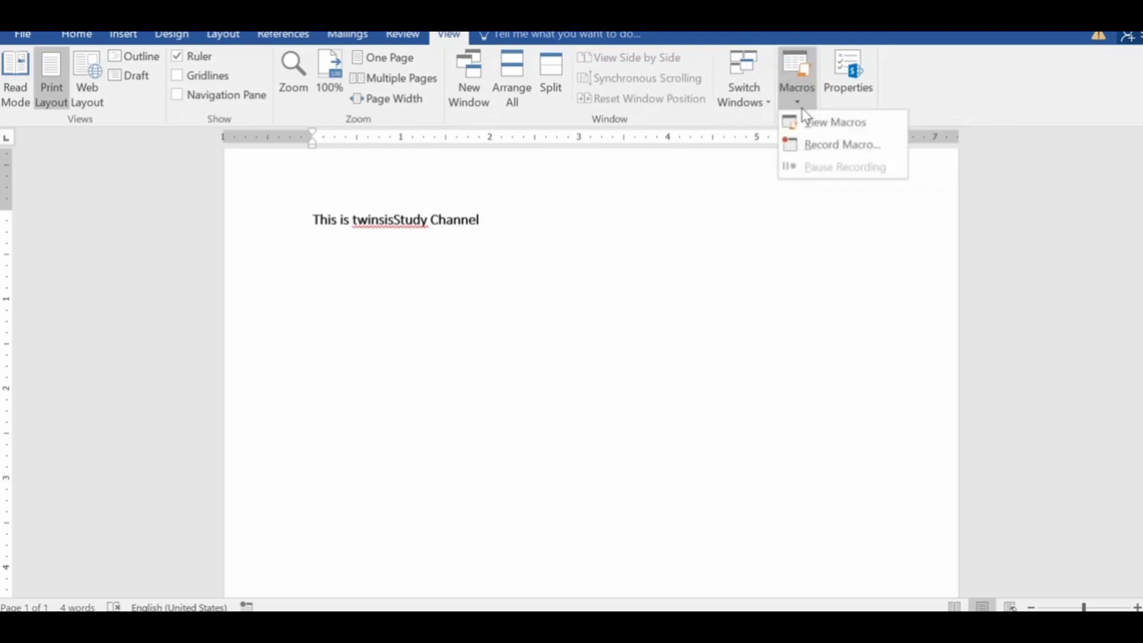
click(820, 146)
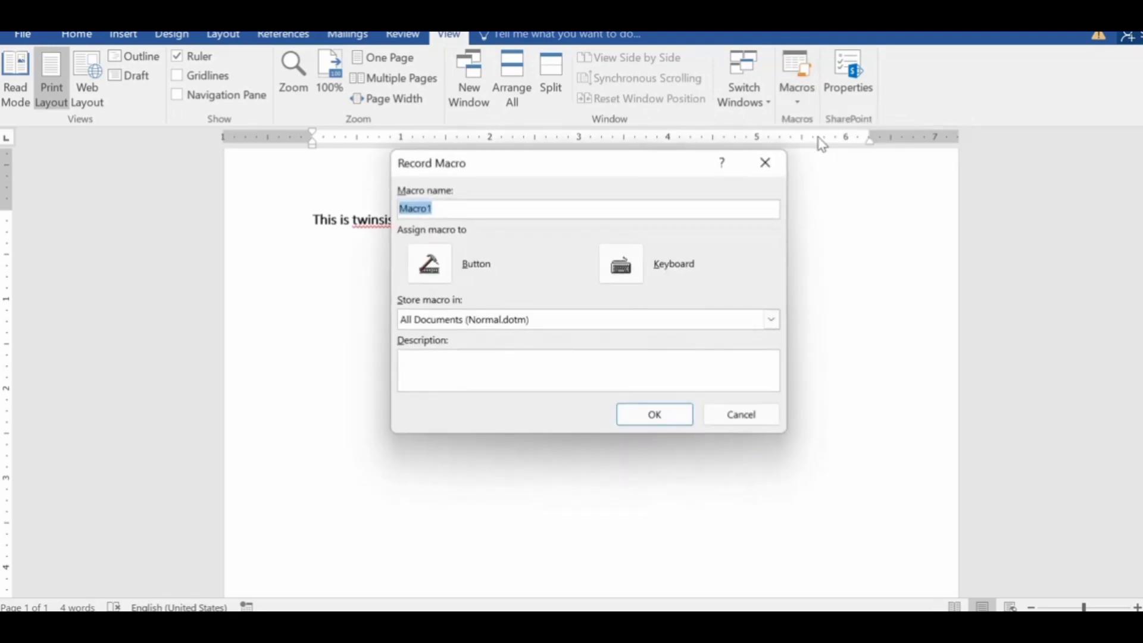
click(441, 209)
drag(449, 209, 389, 211)
text(Ant)
text(y Name)
key(BackSpace)
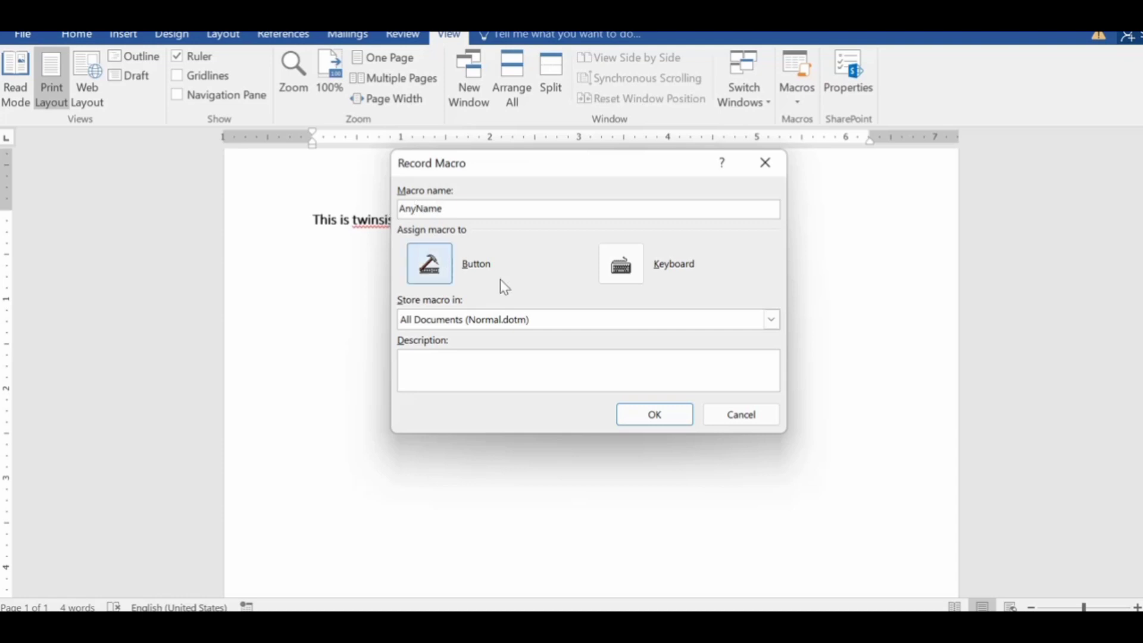
- Assign the keyboard shortcut Ctrl+1 to the AnyName macro and begin recording it
click(623, 267)
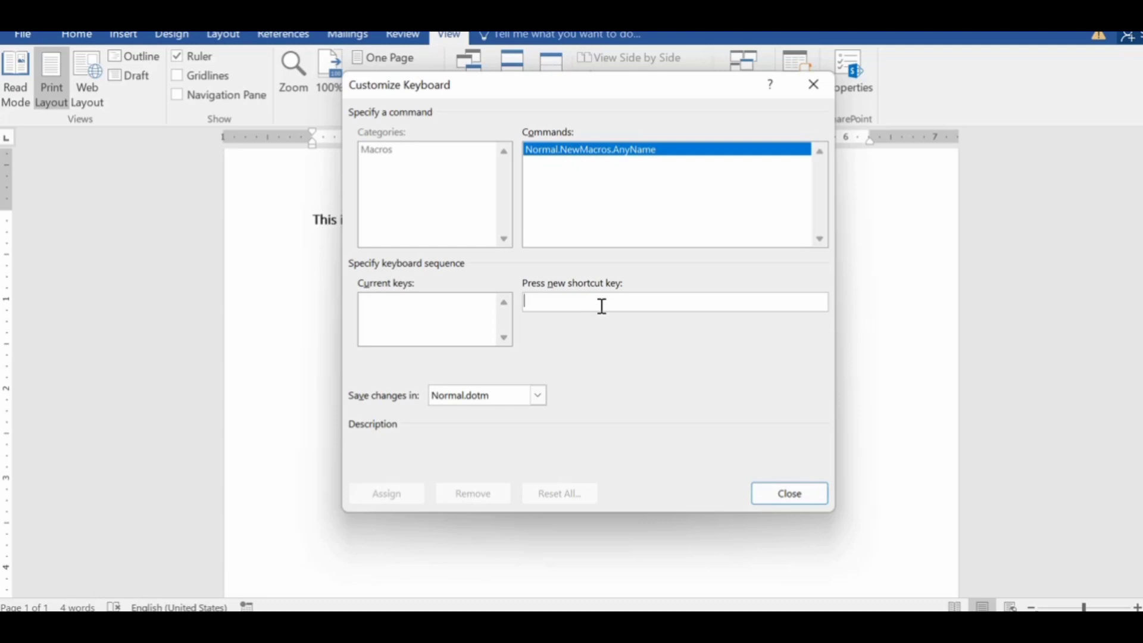
key(ctrl+1)
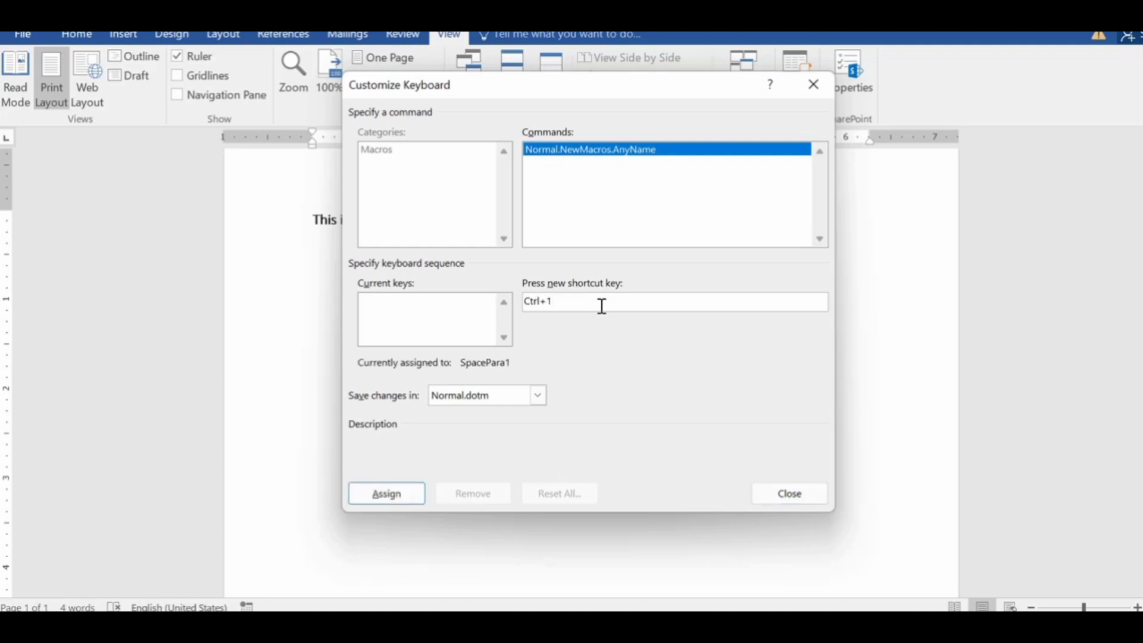
click(391, 496)
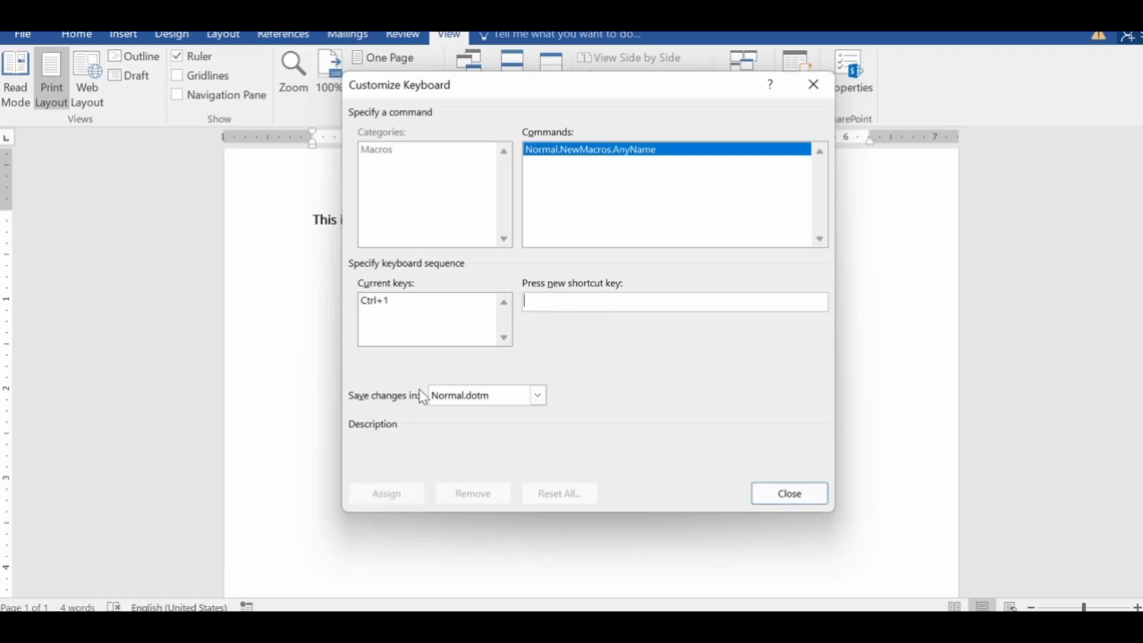
click(788, 493)
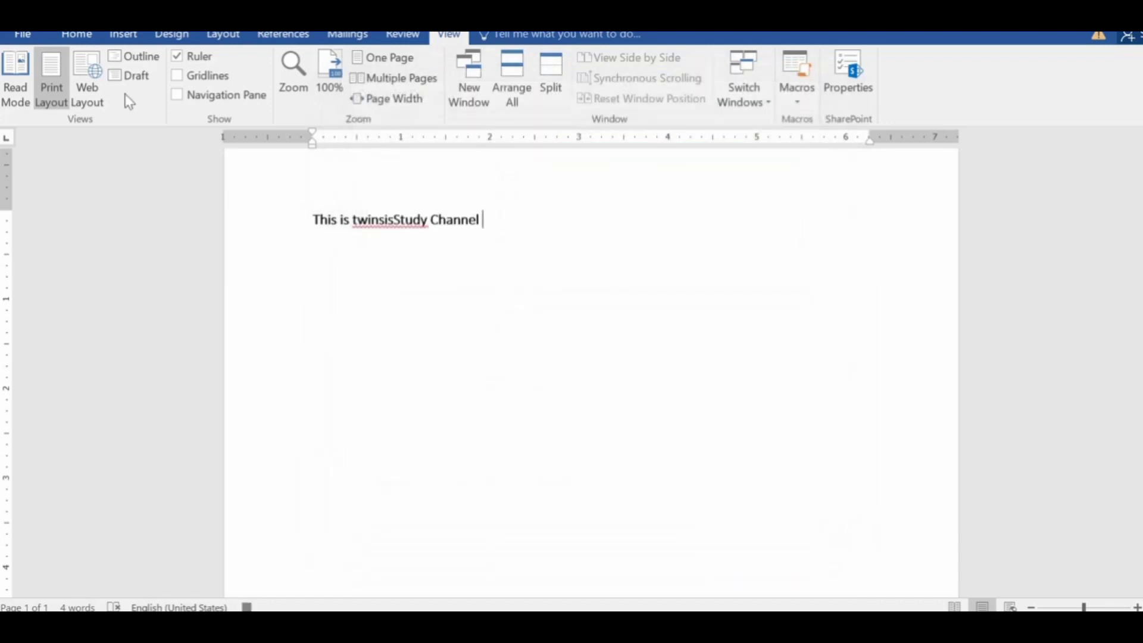
- Record changing the typing font to DevLys 010 at the end of the line in the macro
click(83, 42)
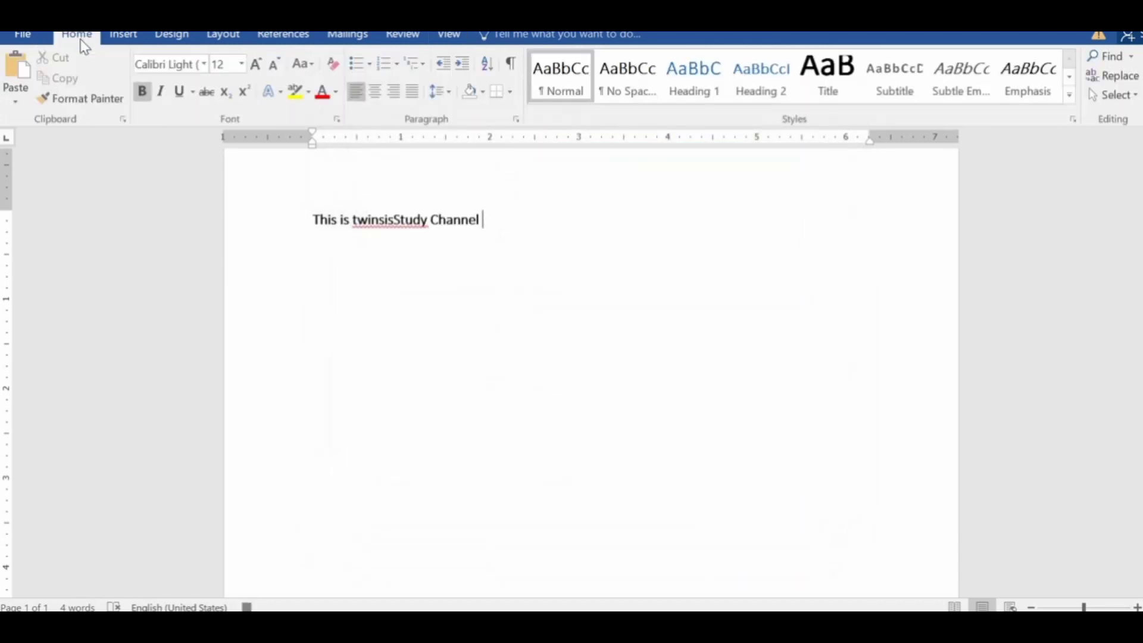
click(204, 65)
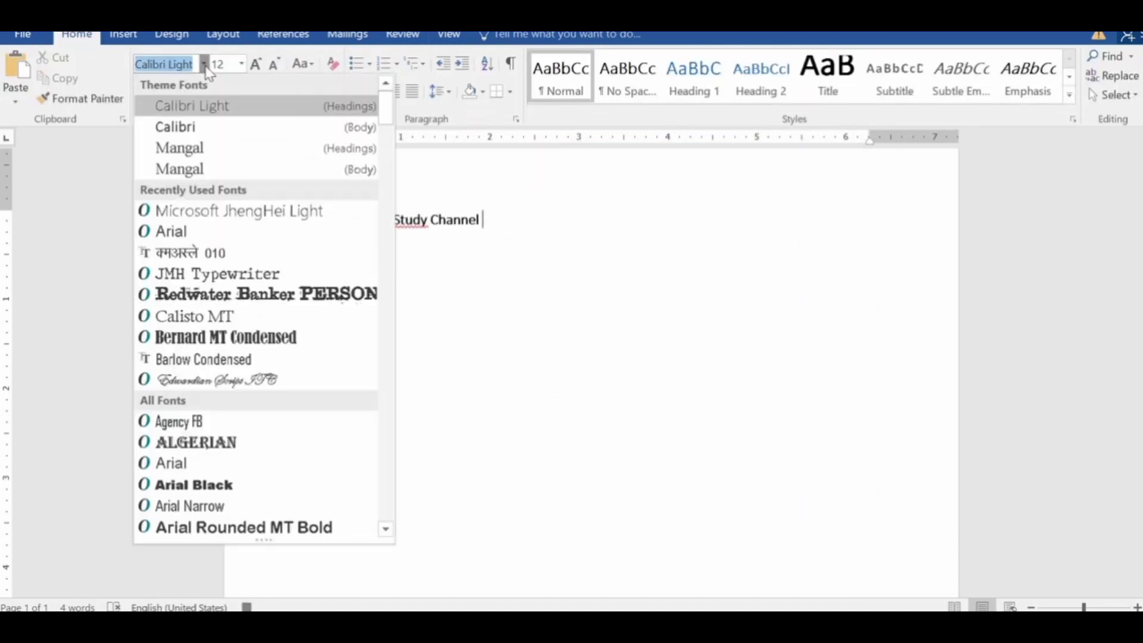
text(DevLys 010)
key(Return)
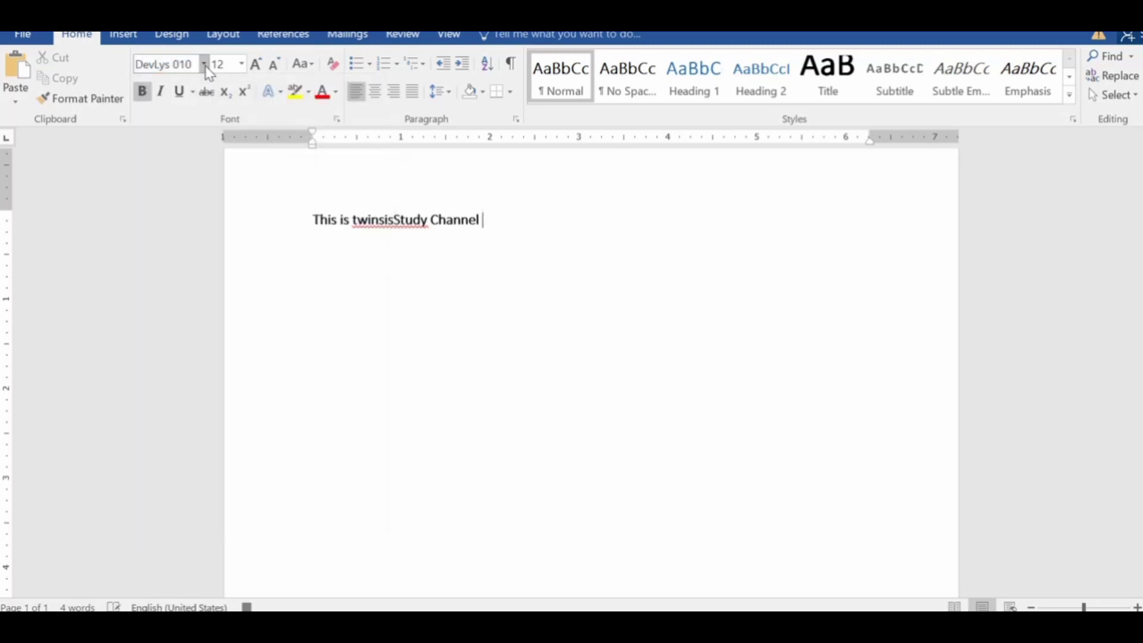
click(426, 239)
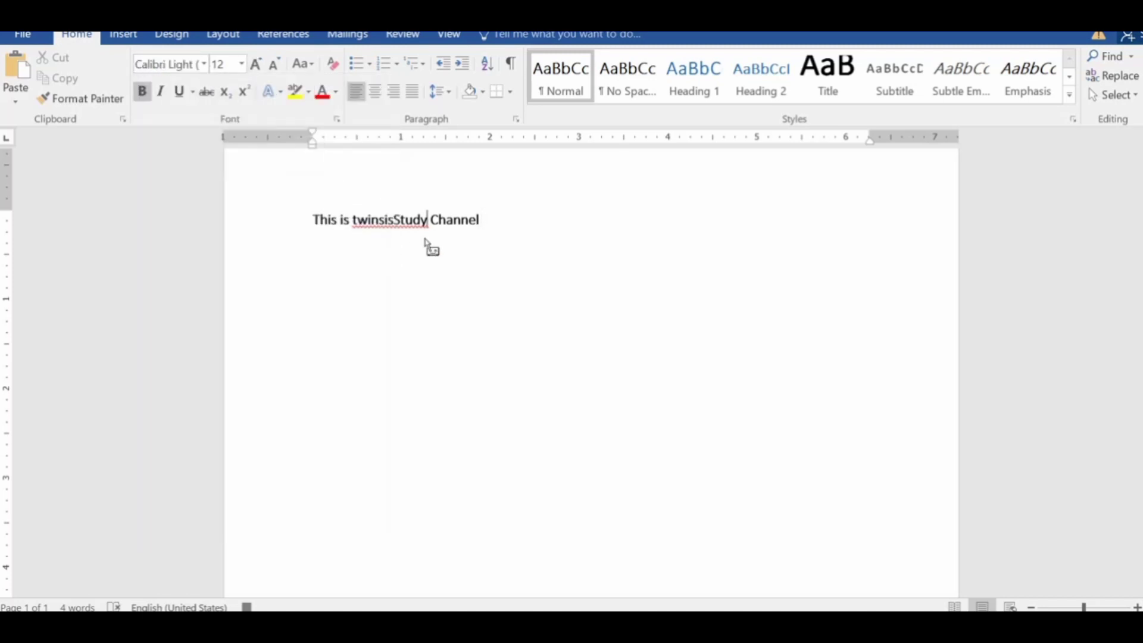
- Set the typing font to DevLys 010 as the recorded action, and stop the AnyName macro recording
click(203, 64)
text(DevLys 010)
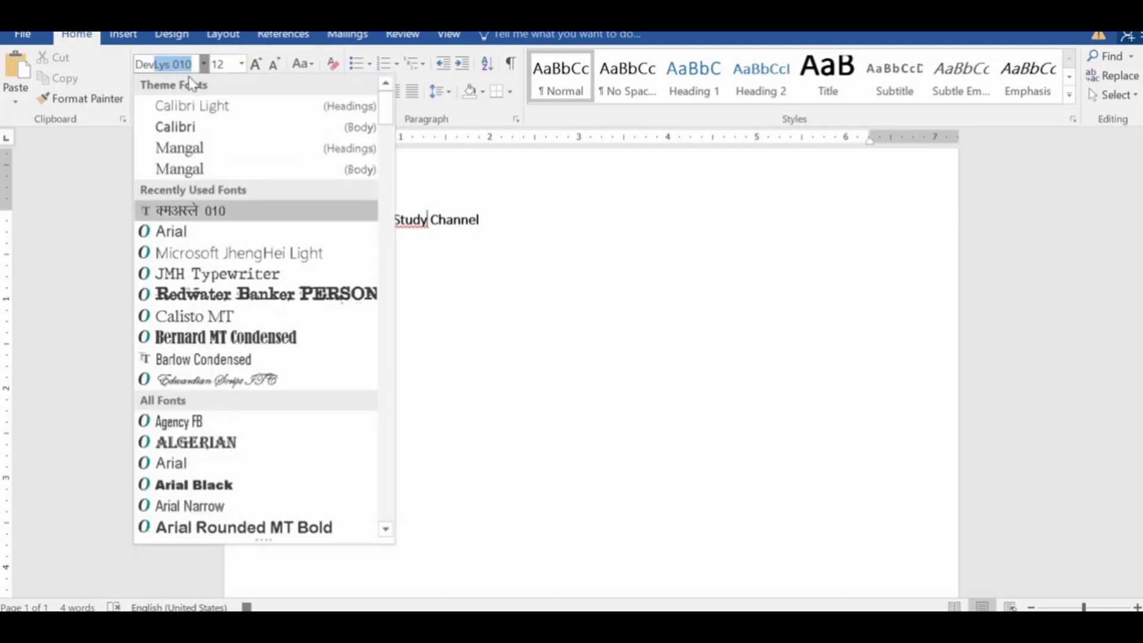
key(Return)
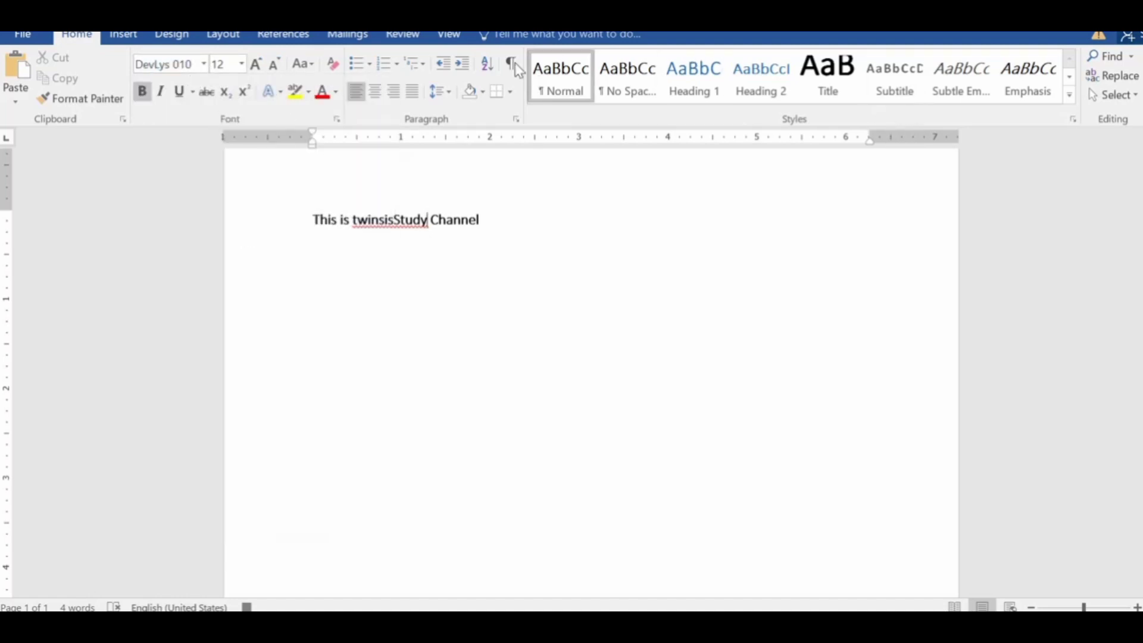
click(451, 37)
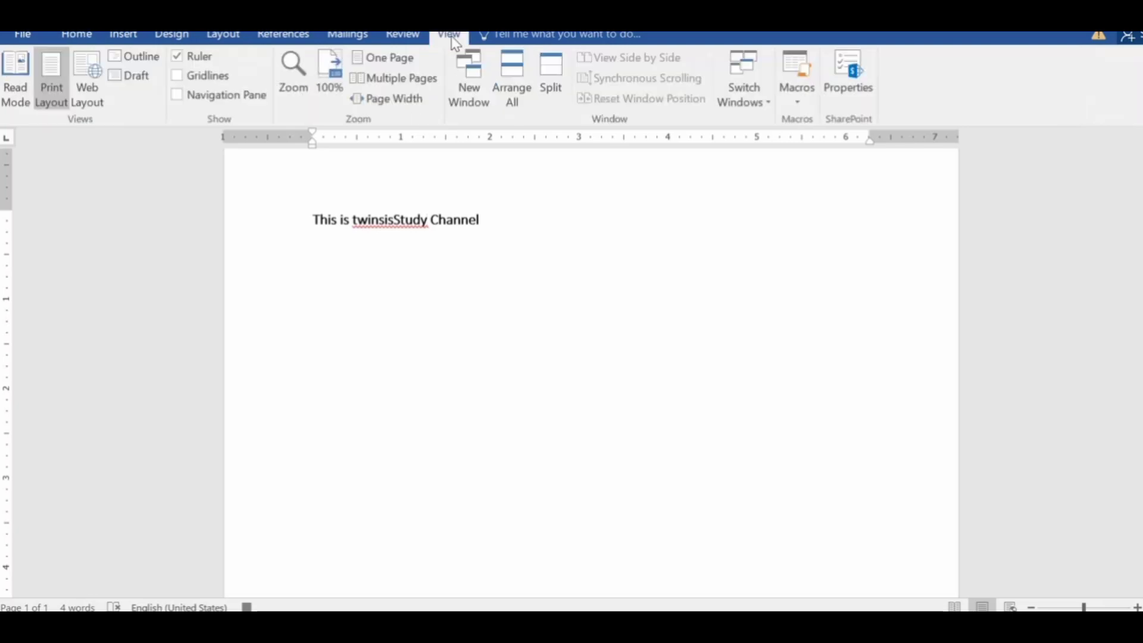
click(796, 104)
click(821, 145)
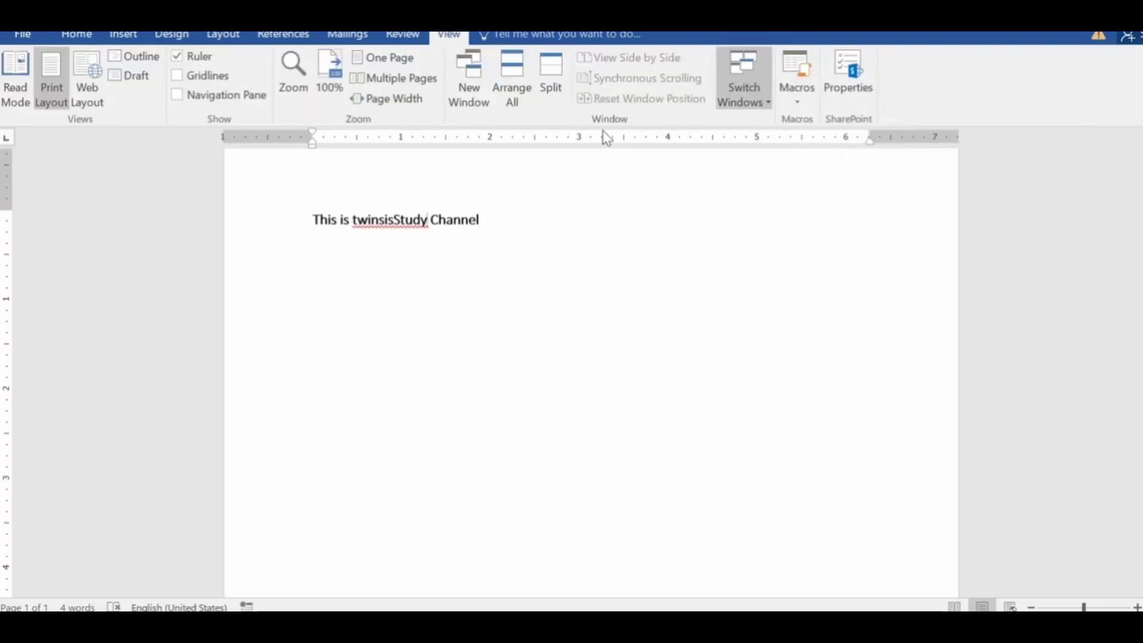
- Clear all content from the document and check the current typing font
click(496, 217)
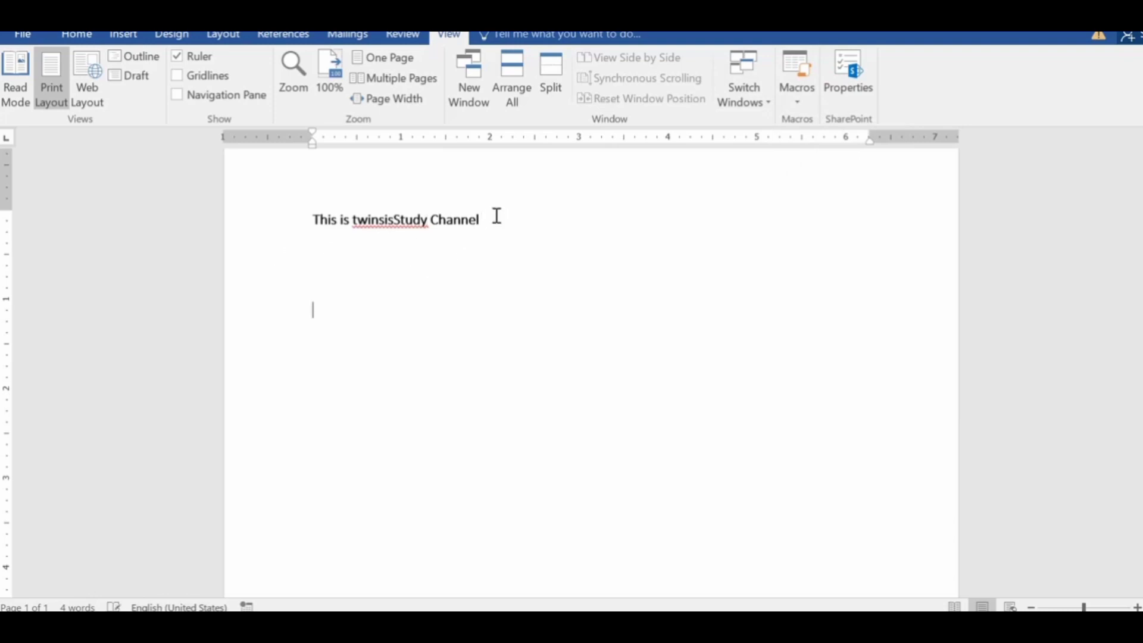
text(a)
key(ctrl+a)
key(Delete)
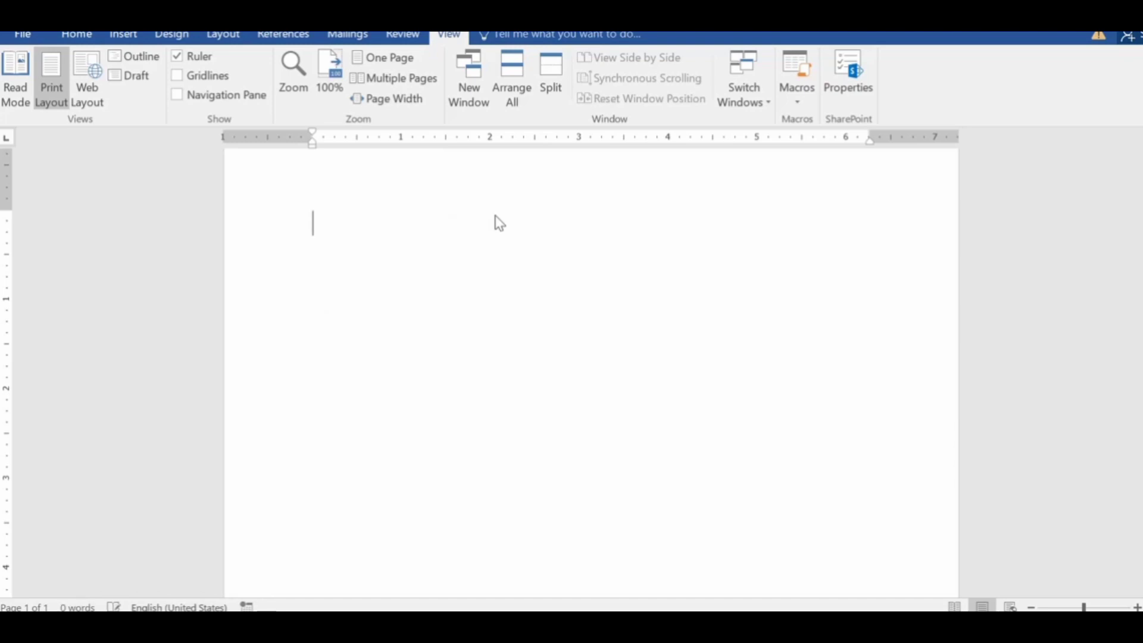
click(78, 37)
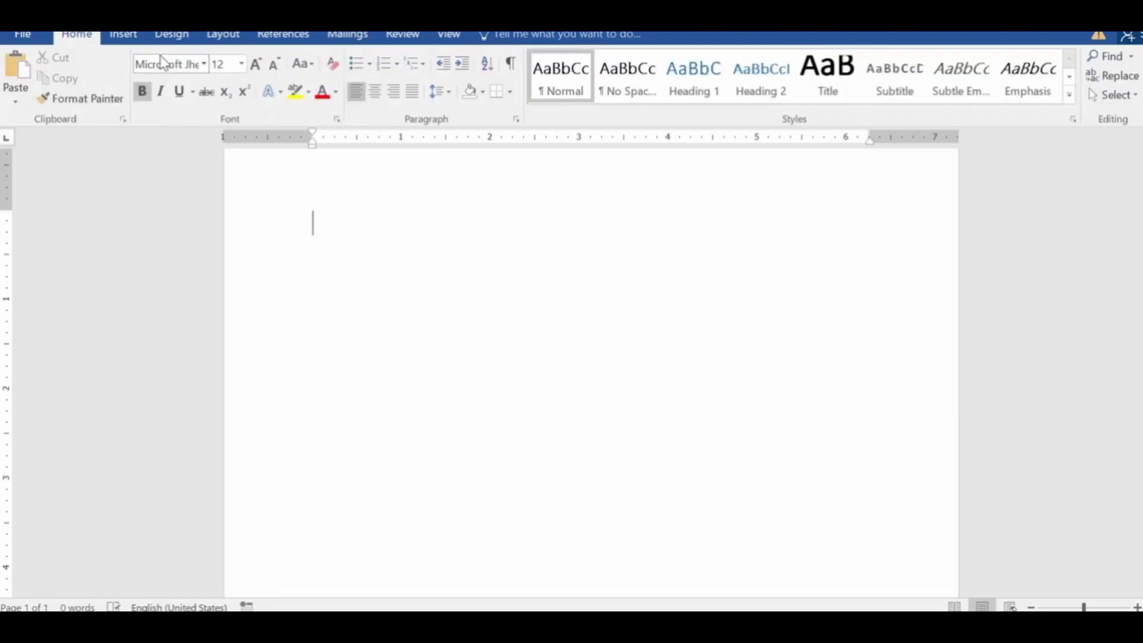
- Start recording a new macro named Macro2 with the keyboard shortcut Ctrl+2
click(449, 37)
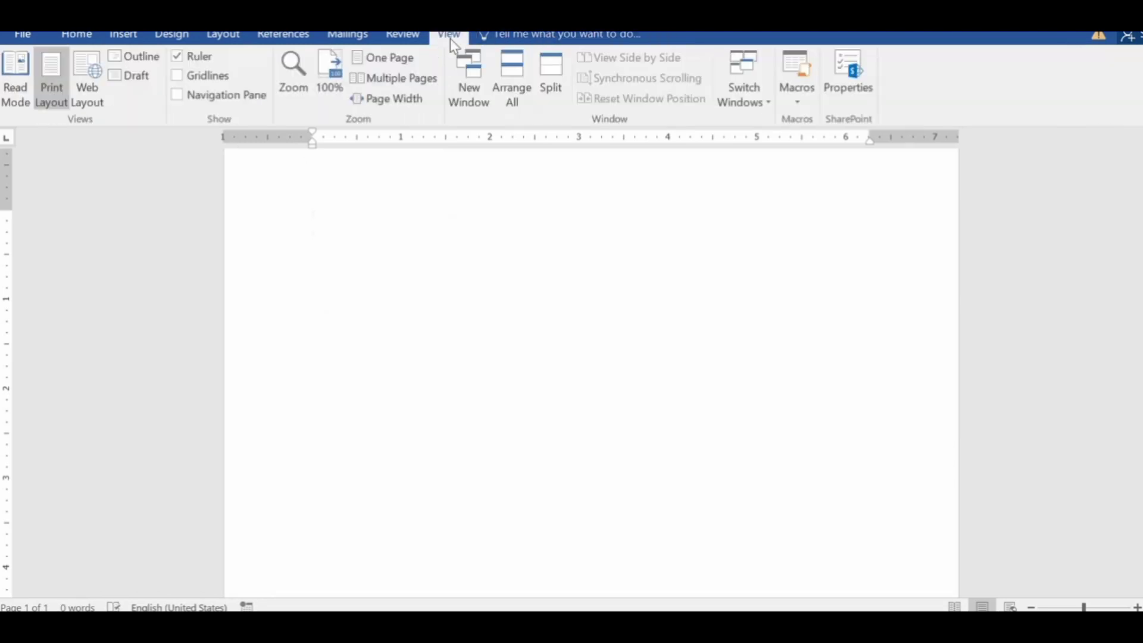
click(798, 100)
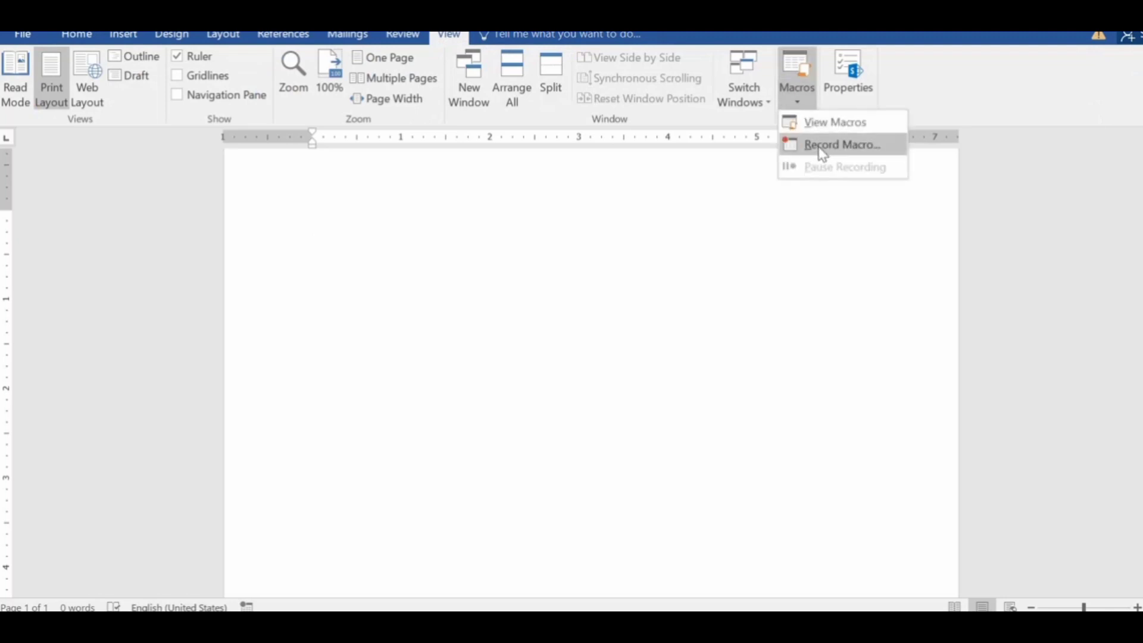
click(818, 146)
click(462, 211)
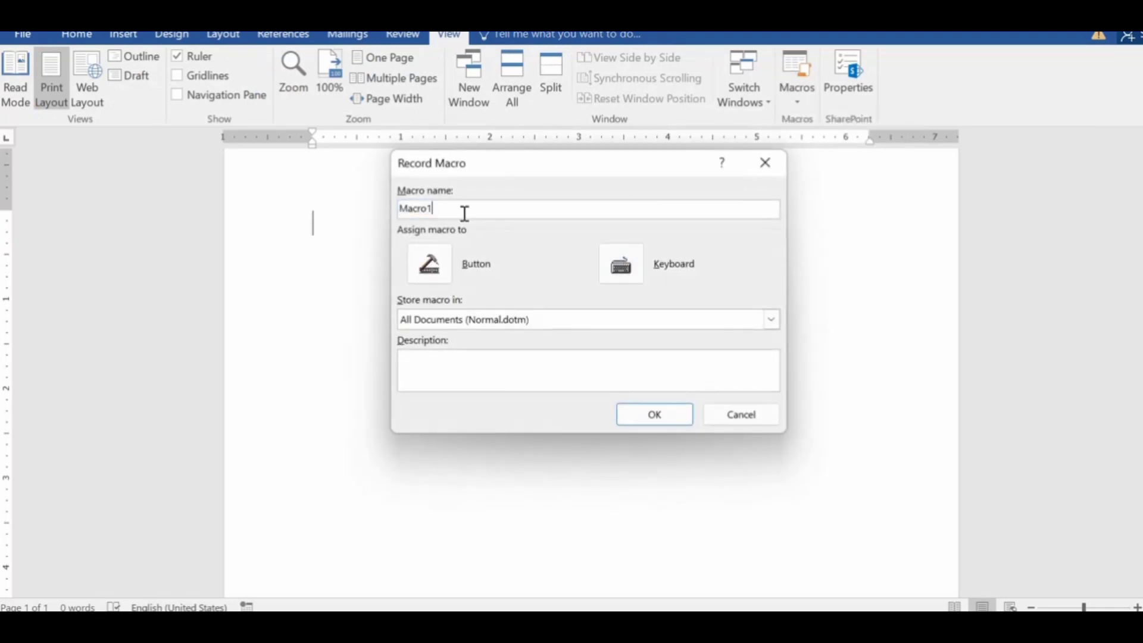
key(BackSpace)
text(2)
click(648, 276)
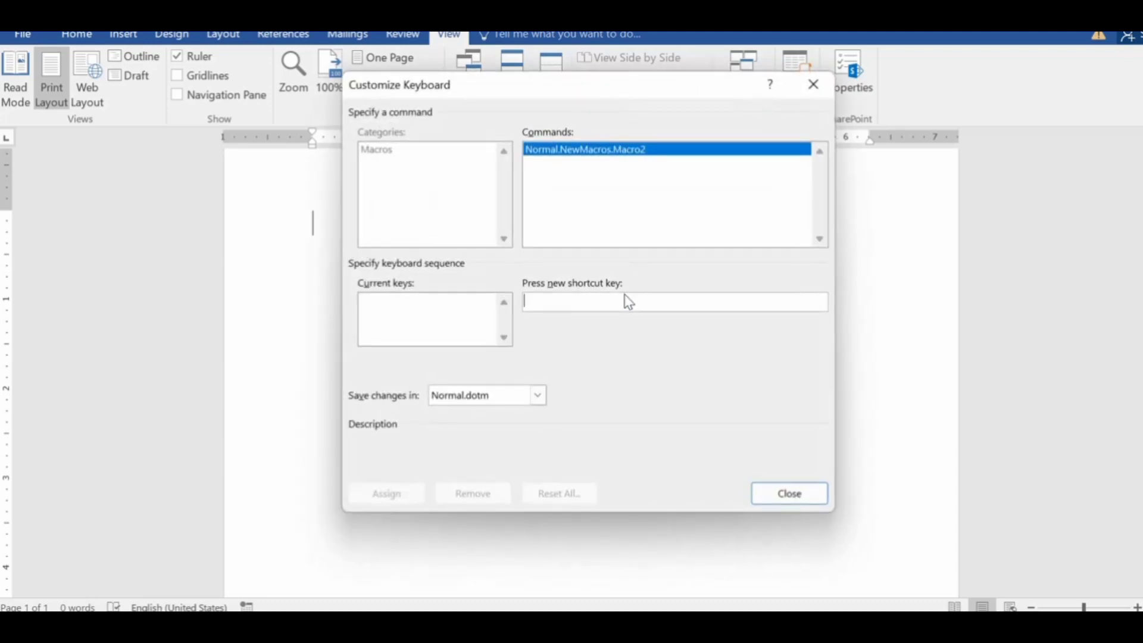
key(ctrl+2)
click(765, 498)
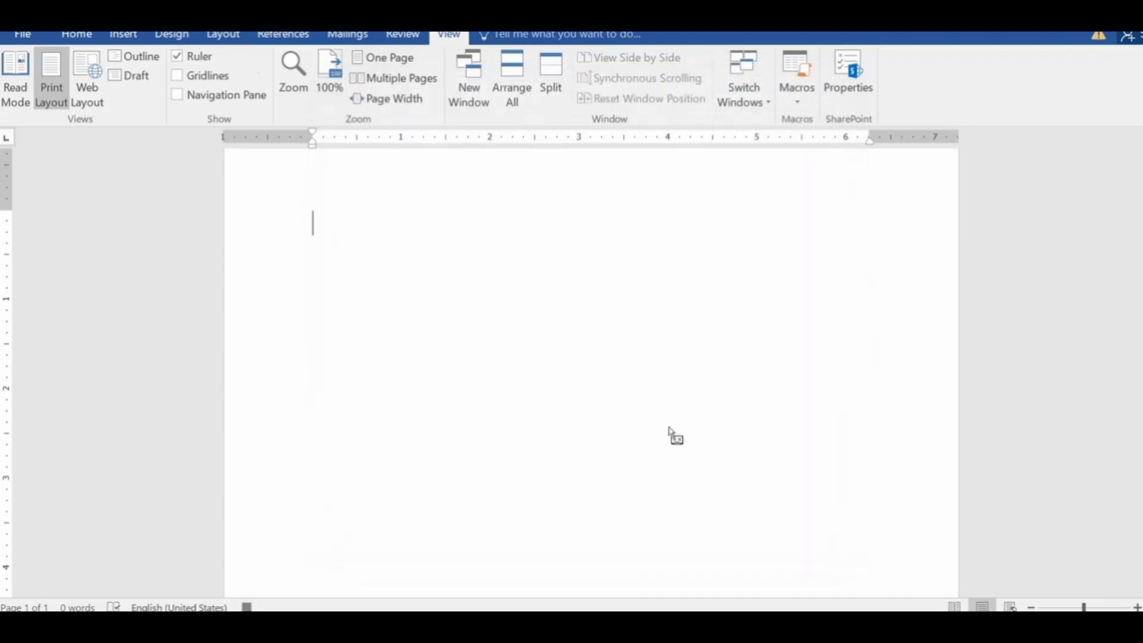
- Record setting the font size to 10 in Macro2 and stop the recording
click(71, 42)
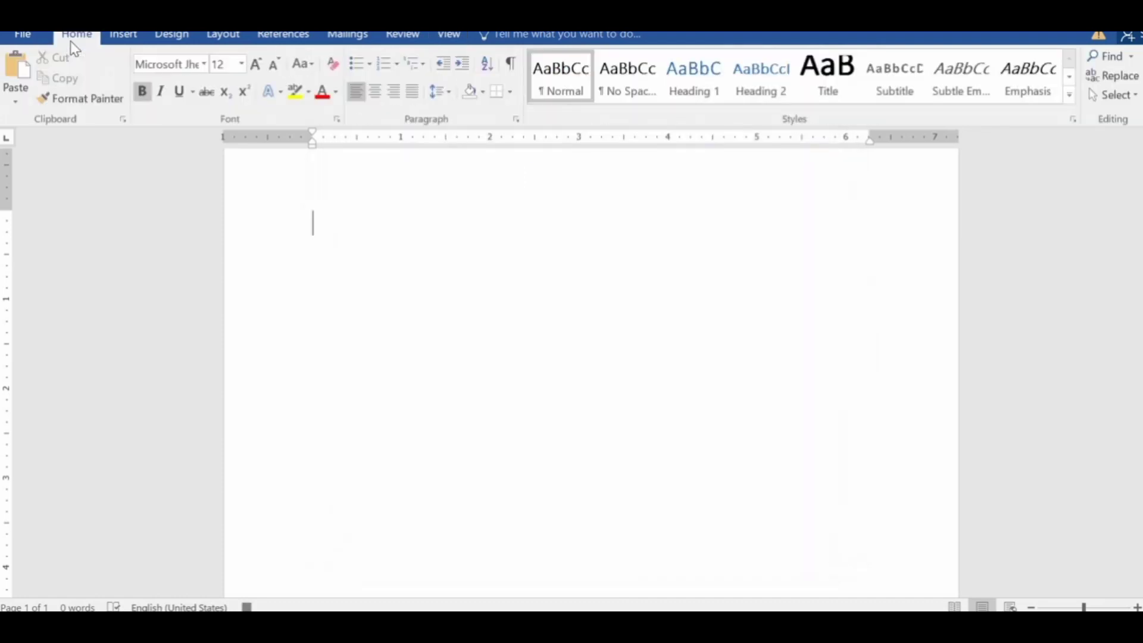
click(242, 64)
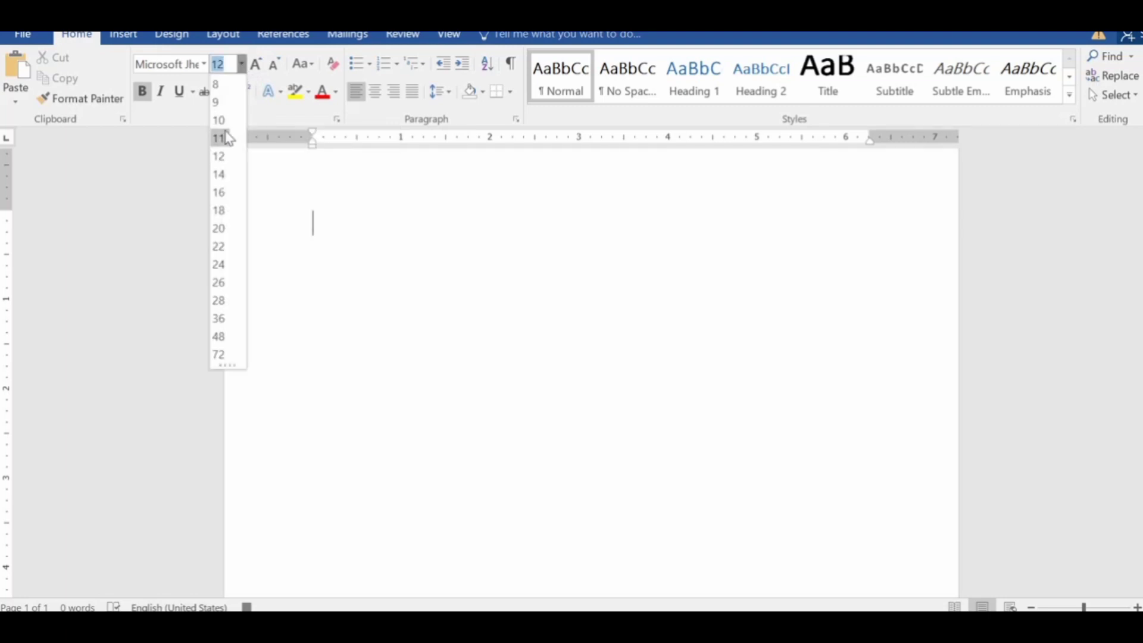
click(219, 120)
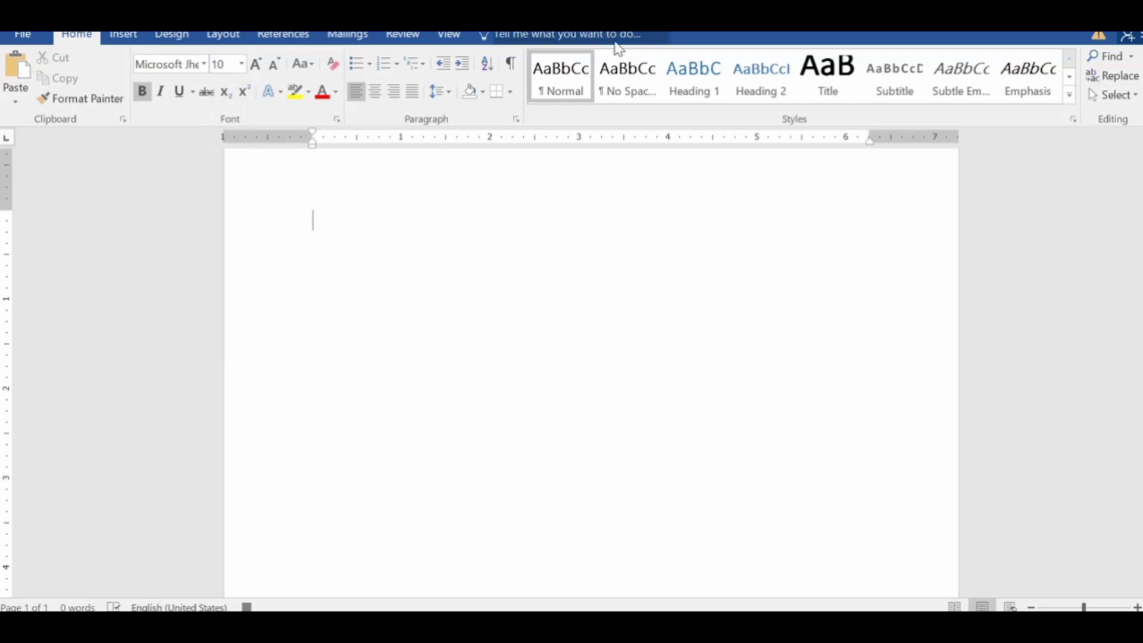
click(458, 40)
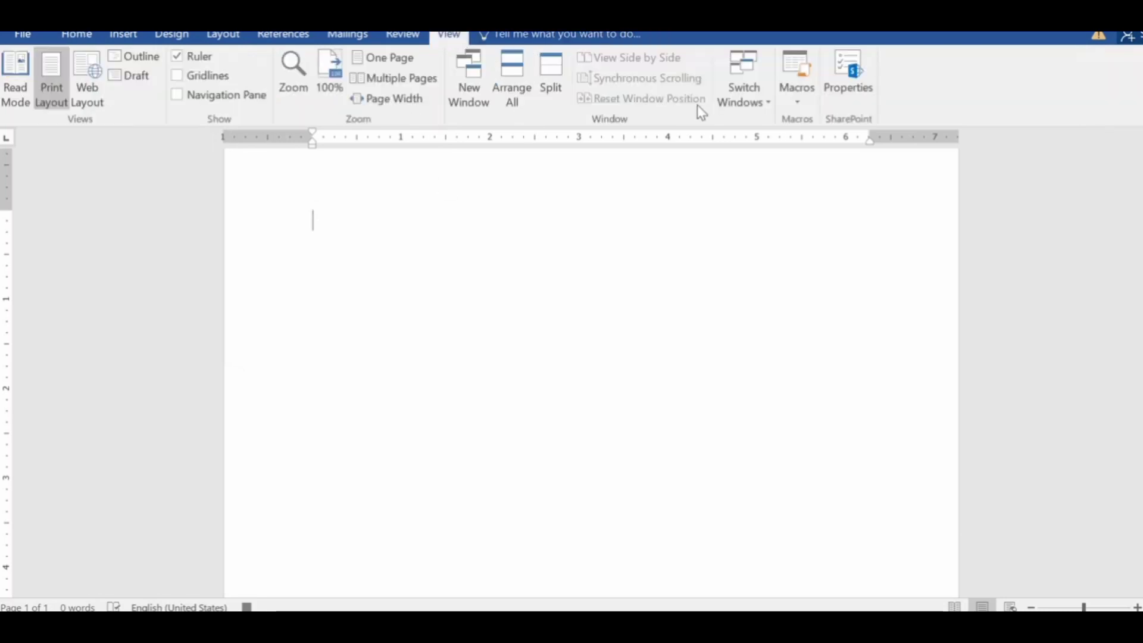
click(795, 101)
click(825, 146)
- Enter the text "This is twinsisStudy" in the empty document
click(58, 37)
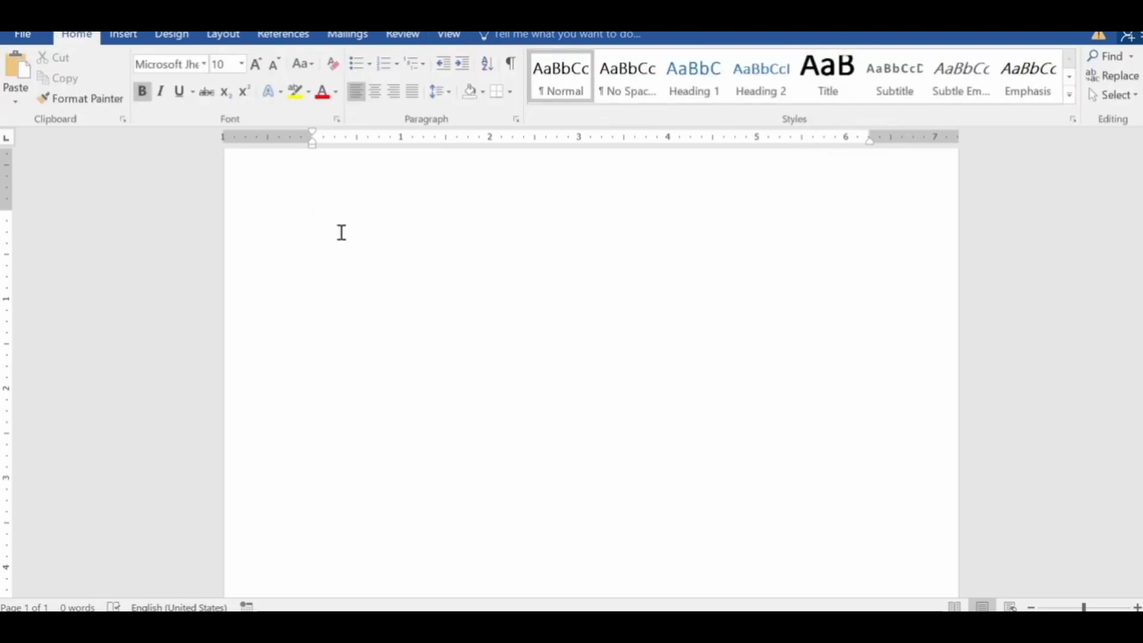
text(This is )
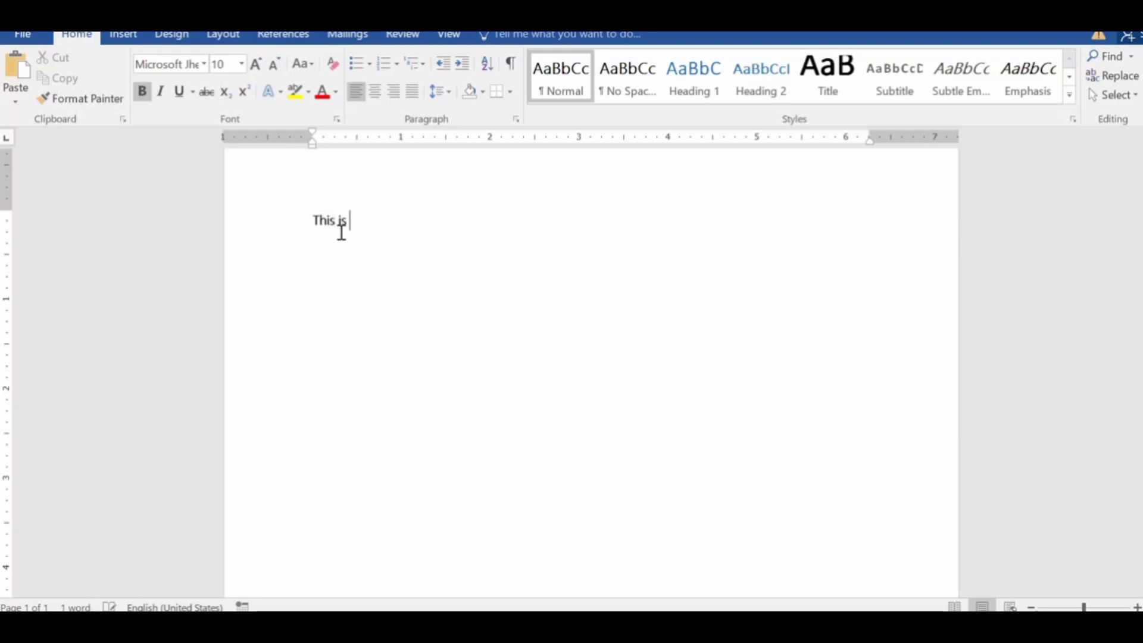
text(twinsu)
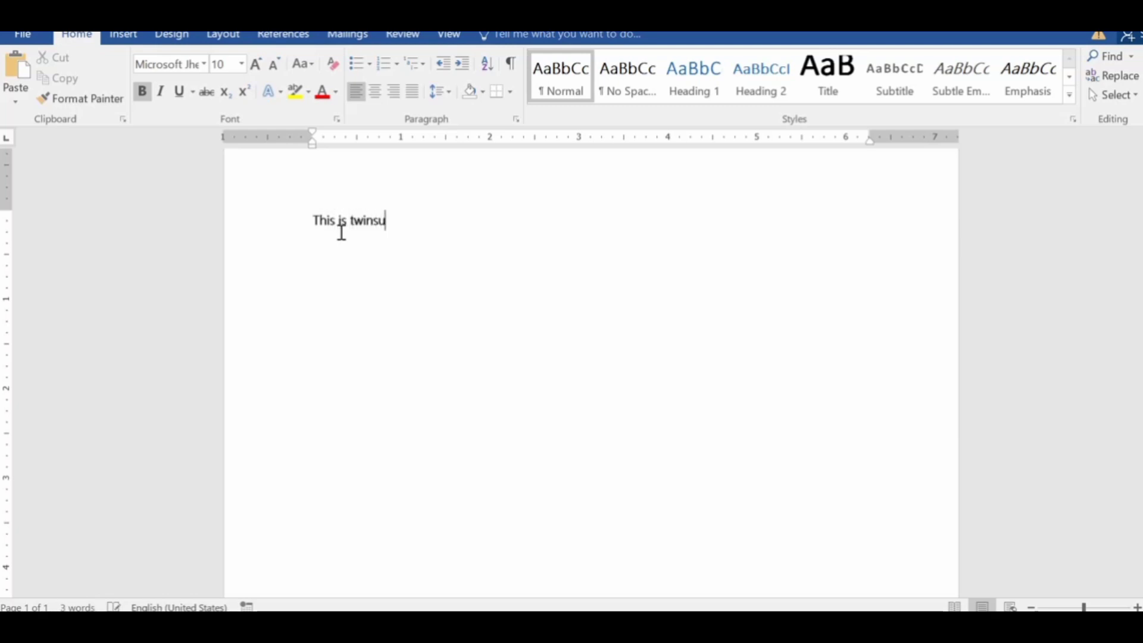
key(BackSpace)
text(isStudy)
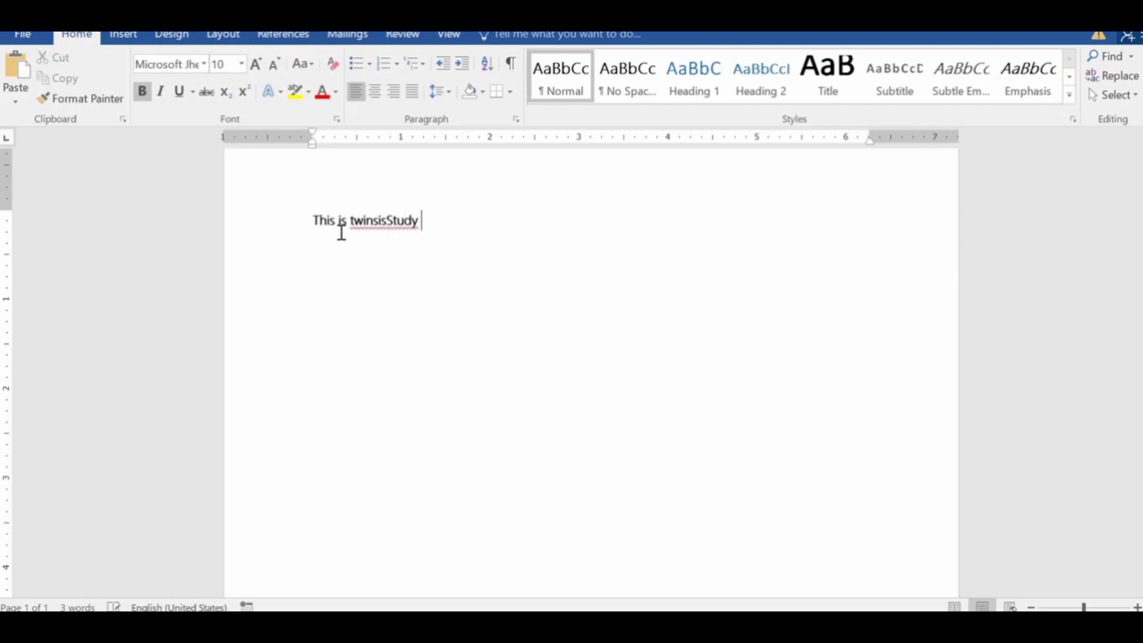
- Switch the typing font to DevLys 010 with the macro shortcut and enter "ddfdfdfdfdfdf fdh fd" after twinsisStudy
key(alt+shift)
text(ddfdfdfdfdfdf)
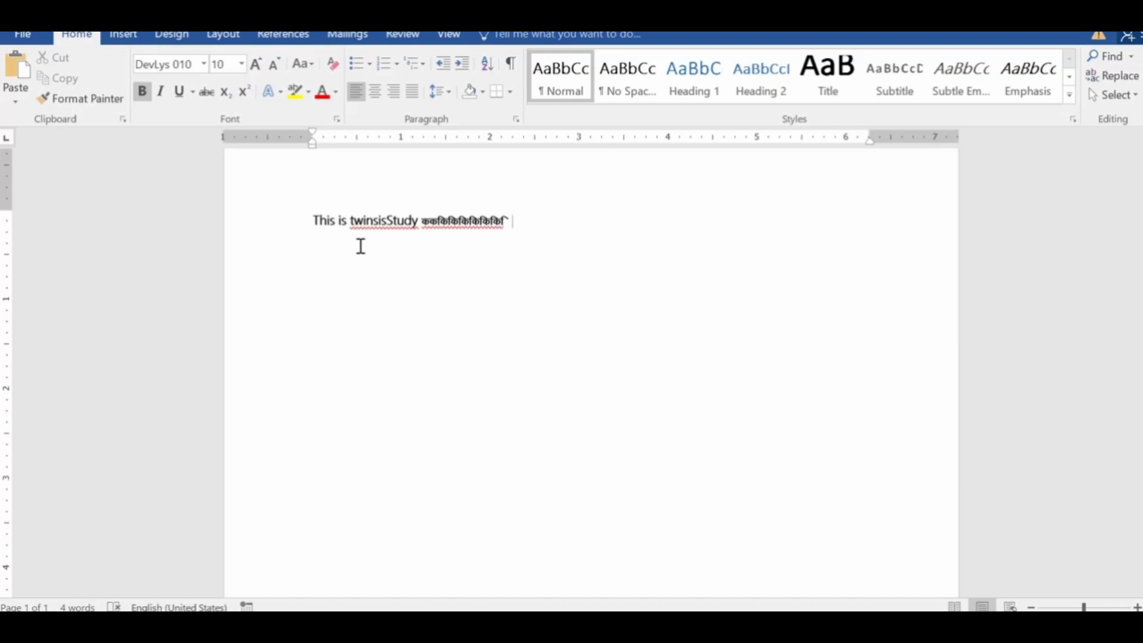
text(fdh fd)
- Compare the fonts at the start and end of the line, and open Macro2 from the macro list for editing
click(314, 221)
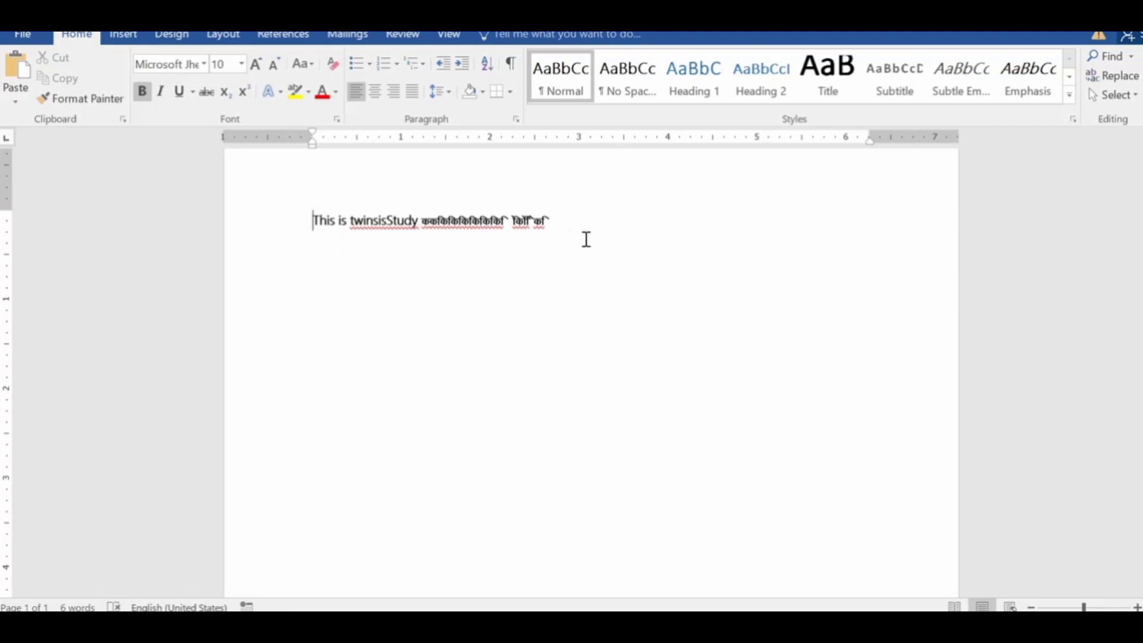
click(563, 223)
click(453, 35)
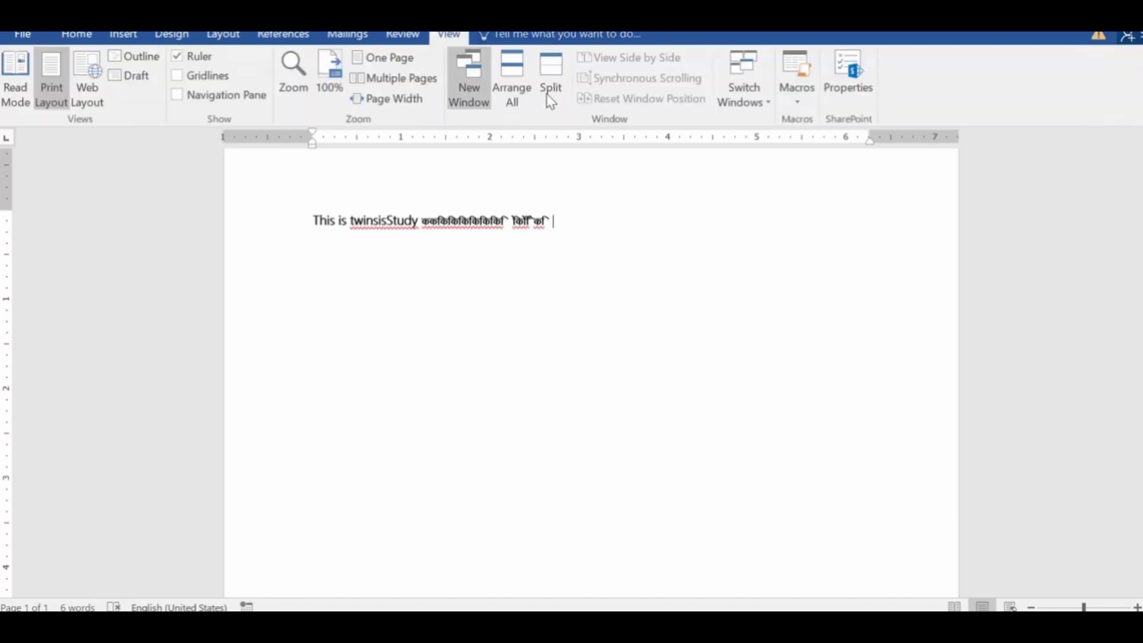
click(798, 102)
click(828, 122)
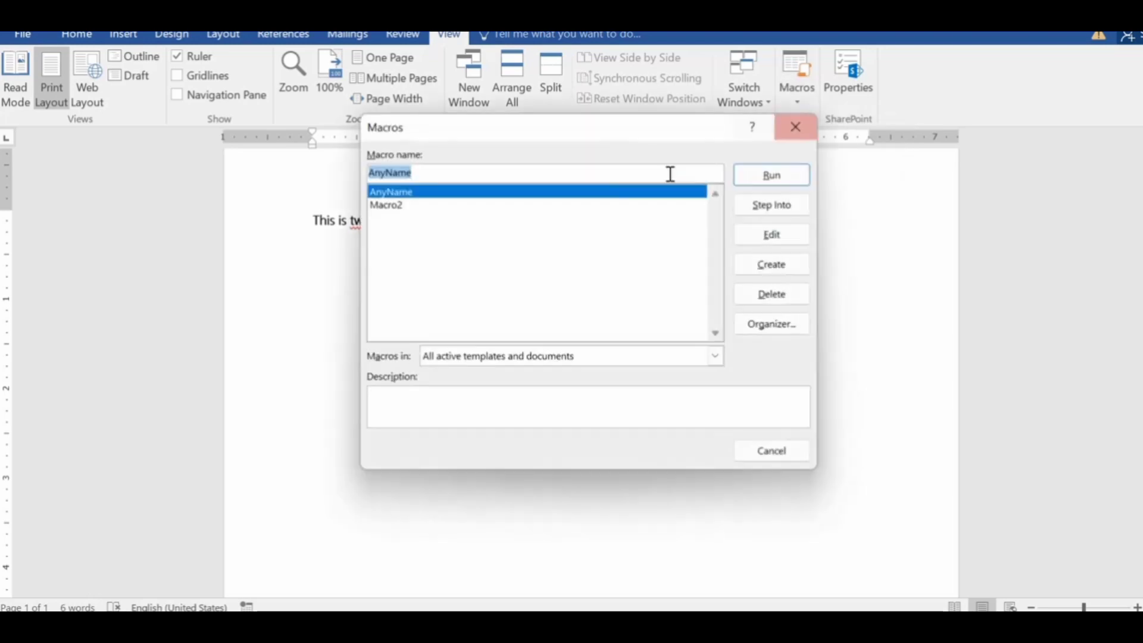
click(398, 205)
click(796, 238)
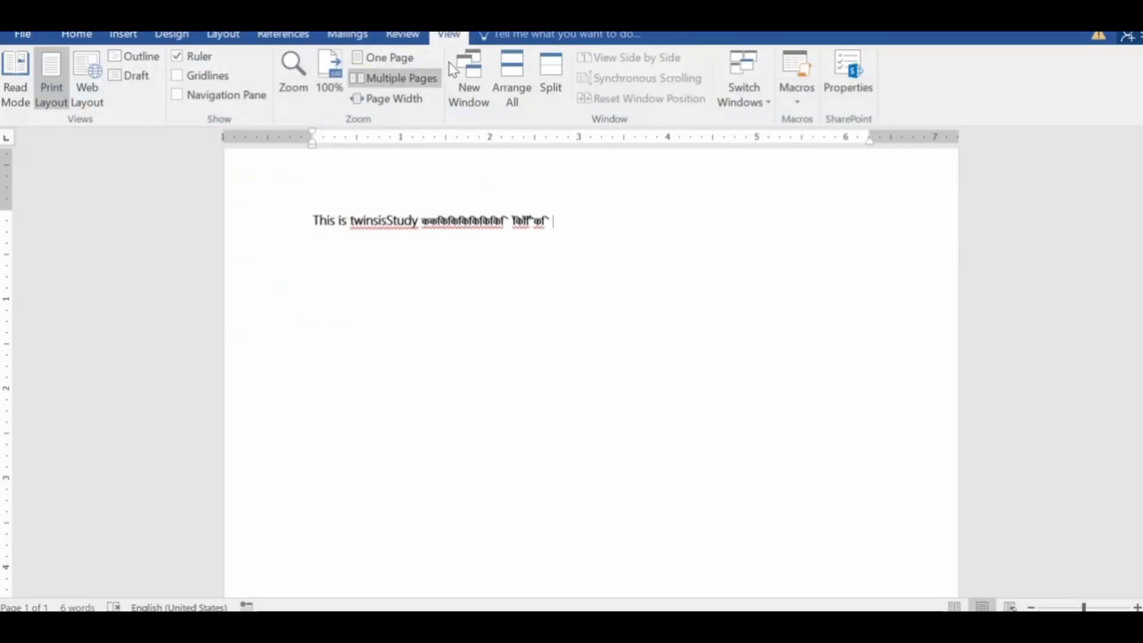
- Start recording a new macro named Macro1 with the keyboard shortcut Ctrl+3 assigned to it
click(803, 106)
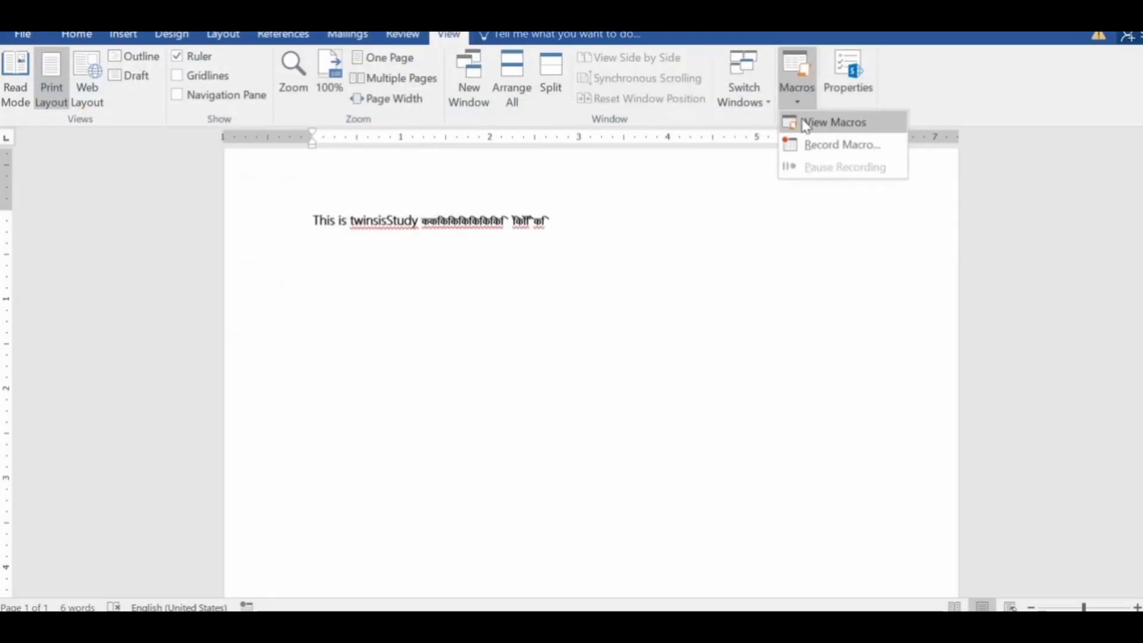
click(840, 146)
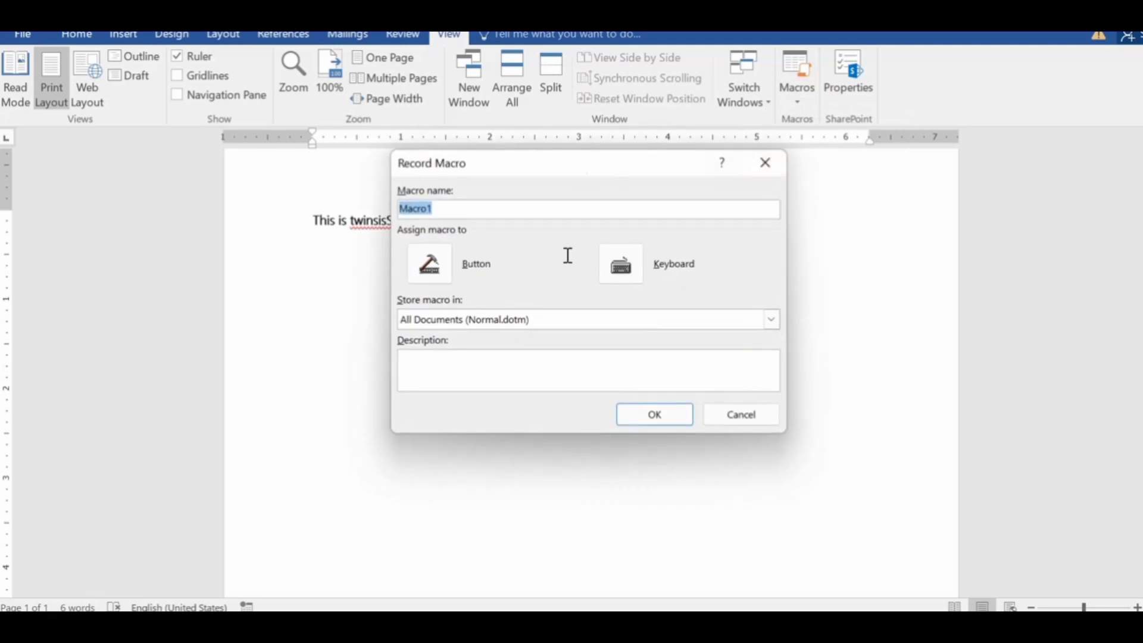
click(621, 262)
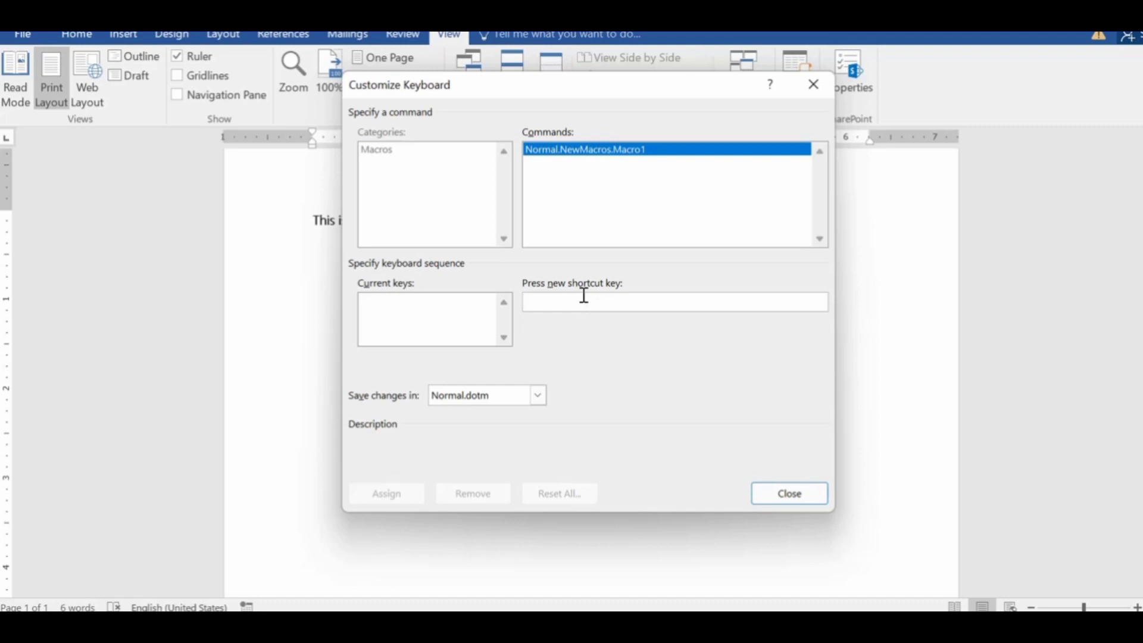
key(ctrl+3)
click(396, 494)
click(808, 496)
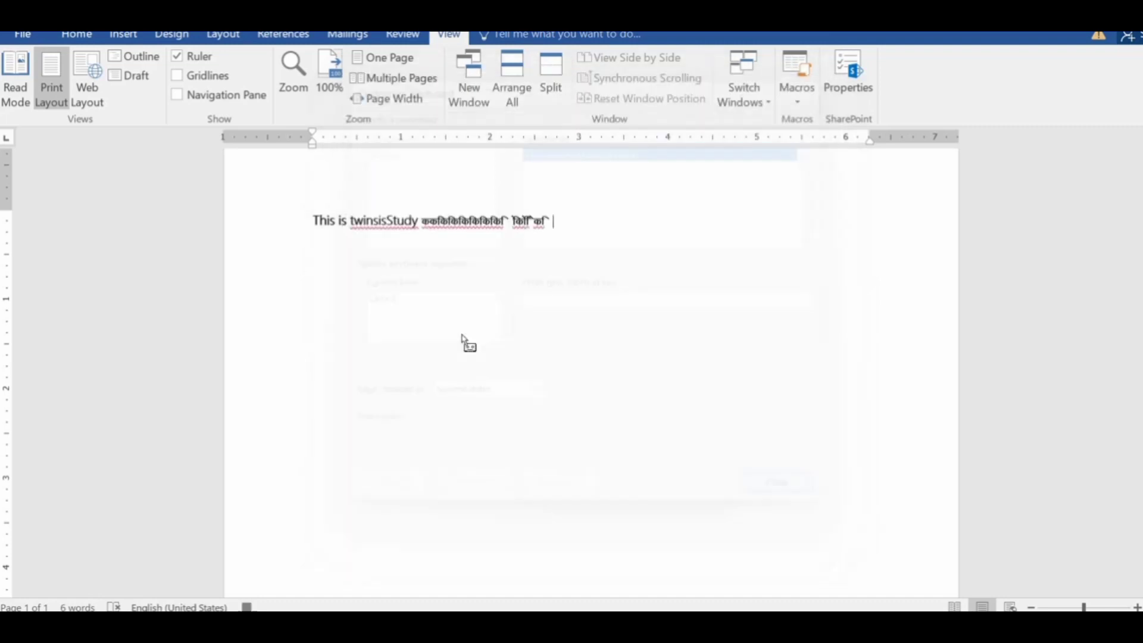
- Record setting the typing font to Mangal (Headings) and the font size to 16 in the macro
click(89, 40)
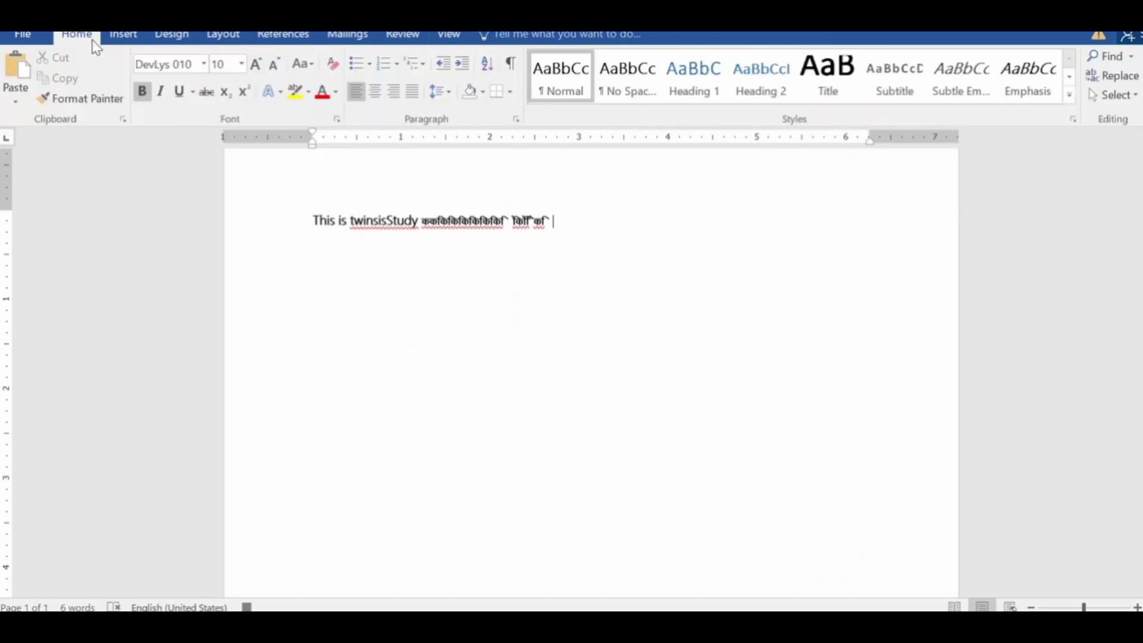
click(203, 64)
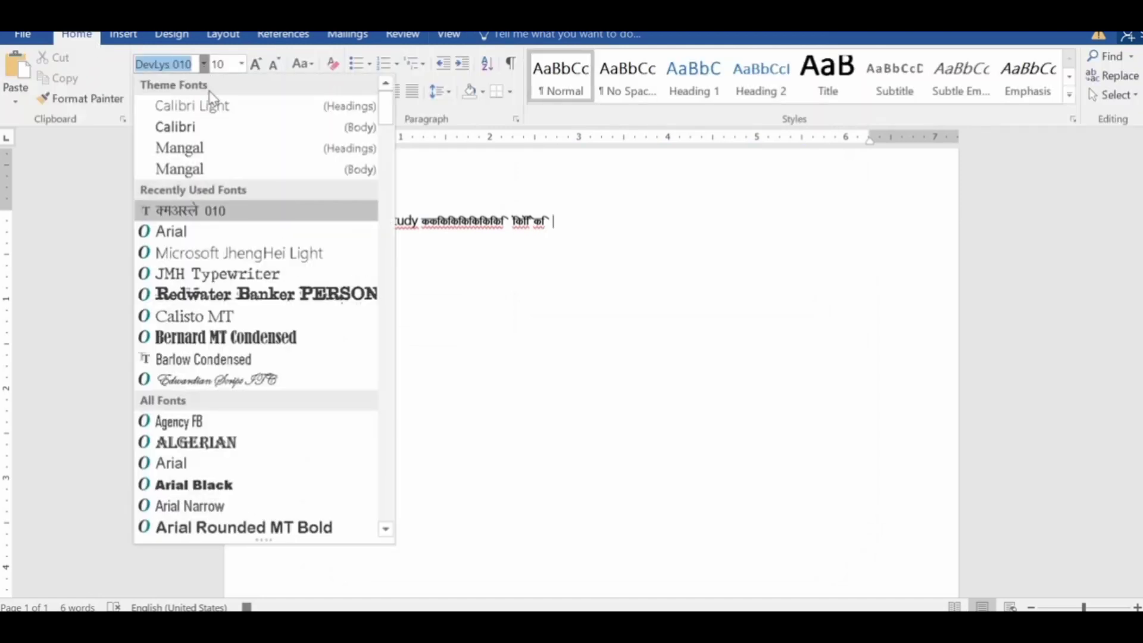
click(204, 148)
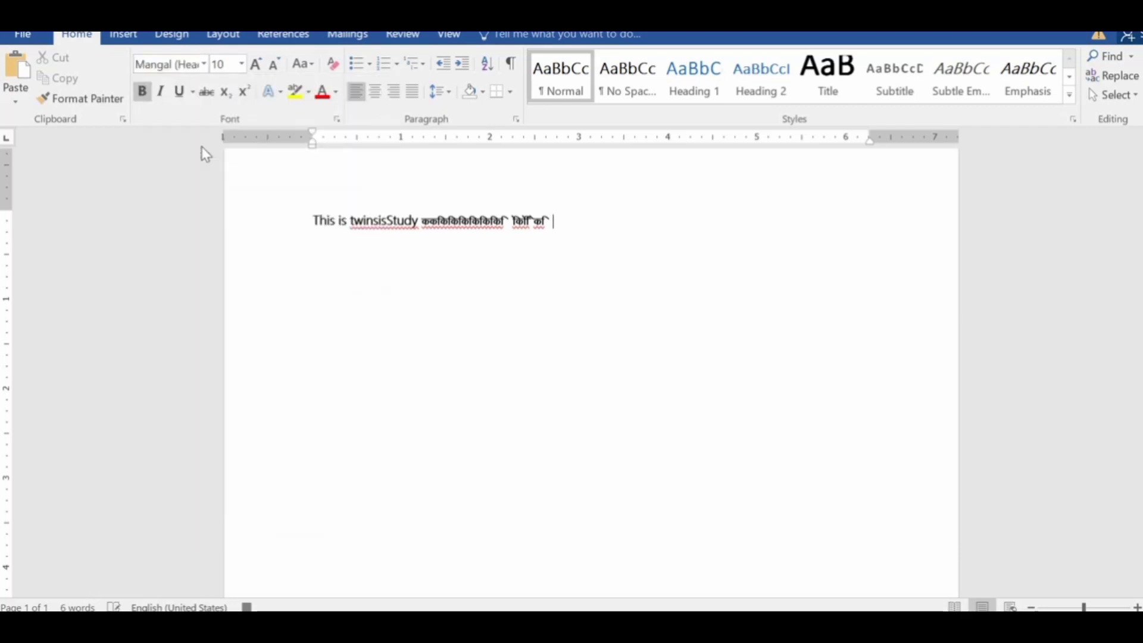
click(241, 64)
click(219, 192)
- Record setting the typing font to Mangal (Body) and the font size to 16 at the end of the text line
triple_click(565, 236)
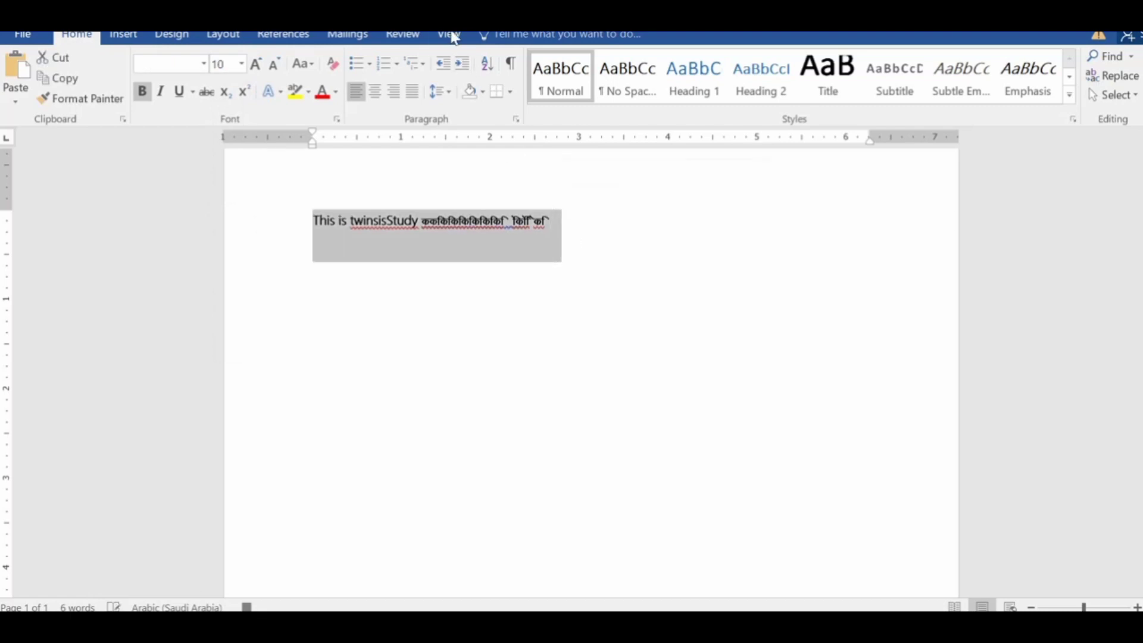
click(570, 280)
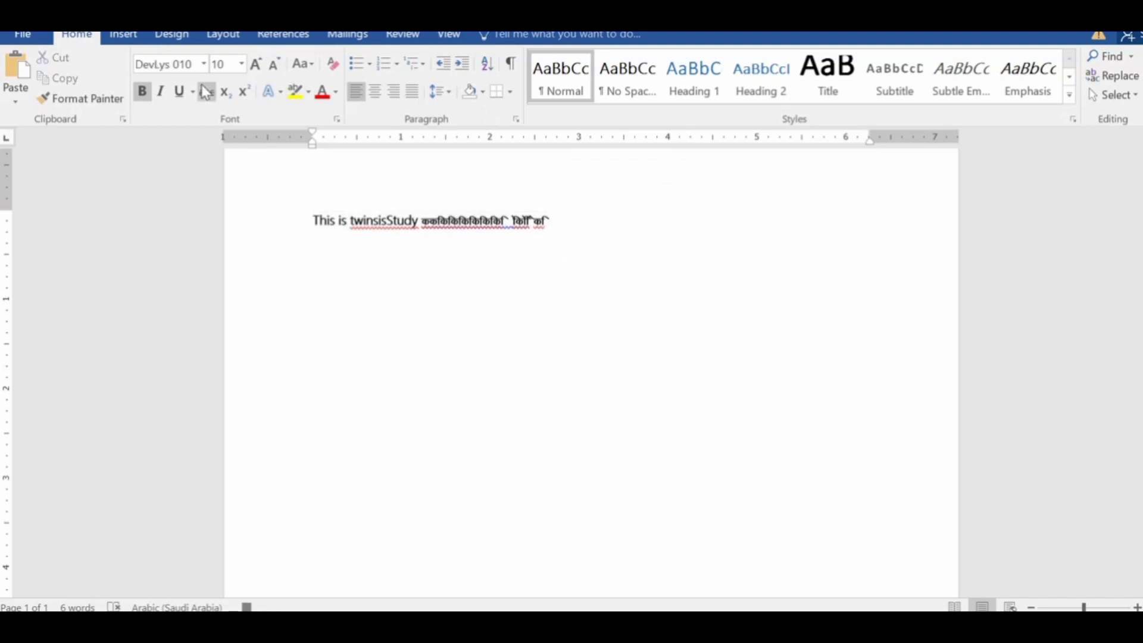
click(204, 64)
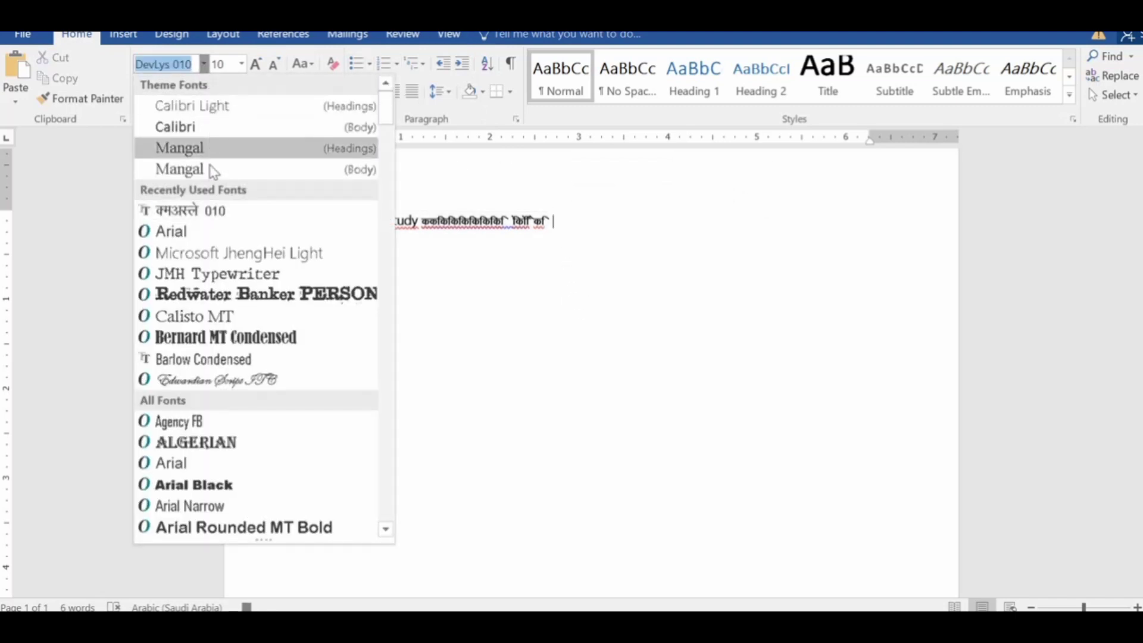
click(213, 170)
click(241, 64)
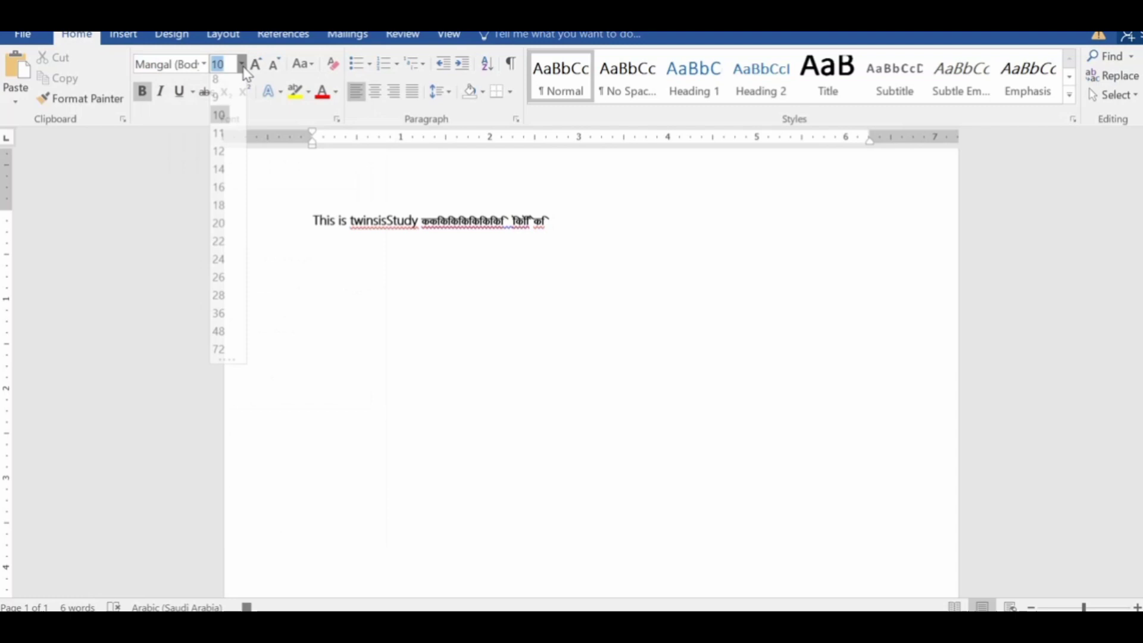
click(230, 194)
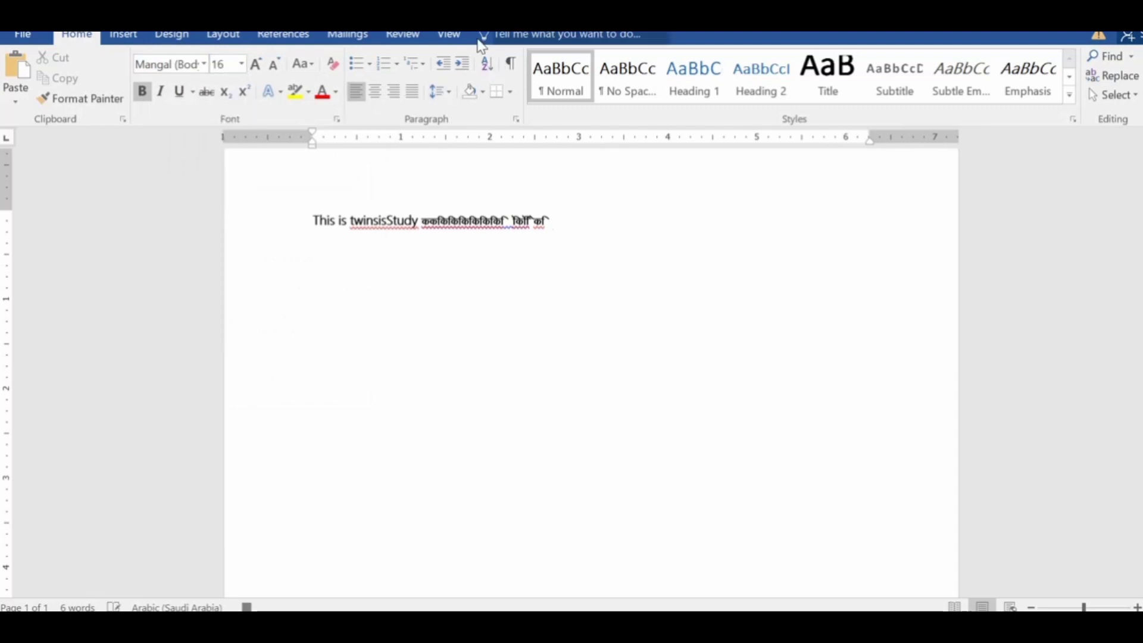
- Stop recording the macro and switch the keyboard input language to English
click(454, 35)
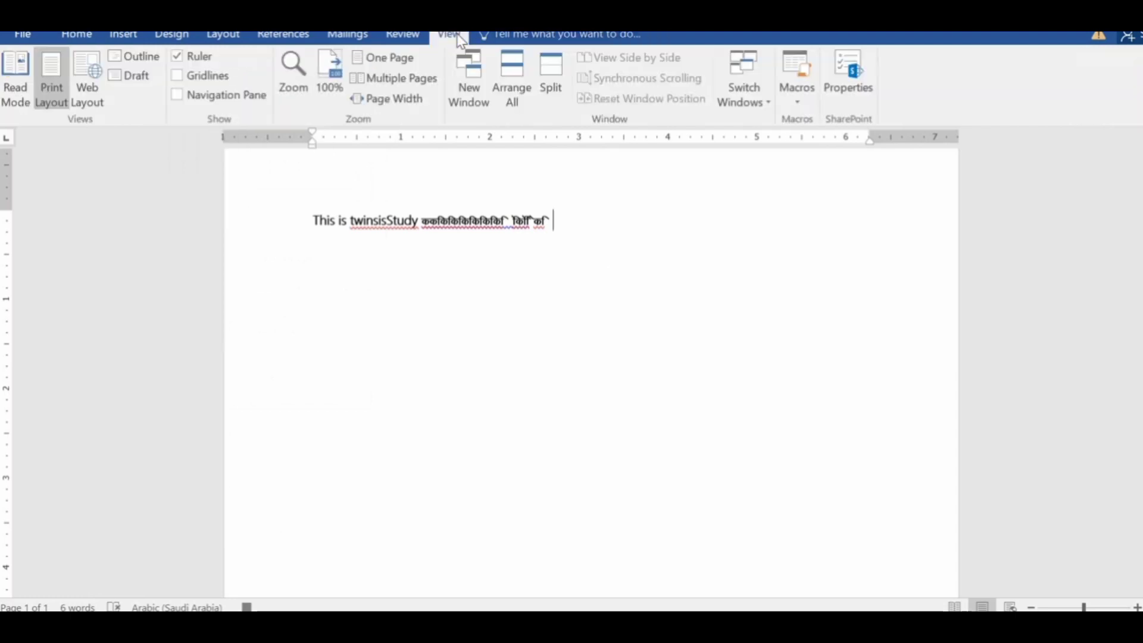
click(797, 103)
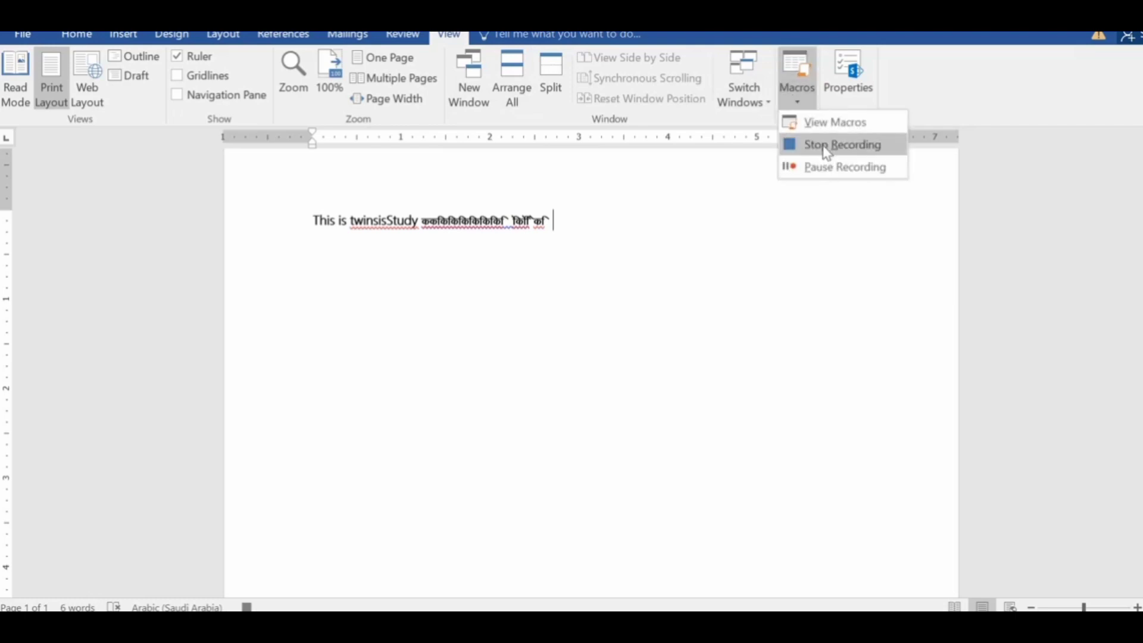
click(828, 146)
key(alt+shift)
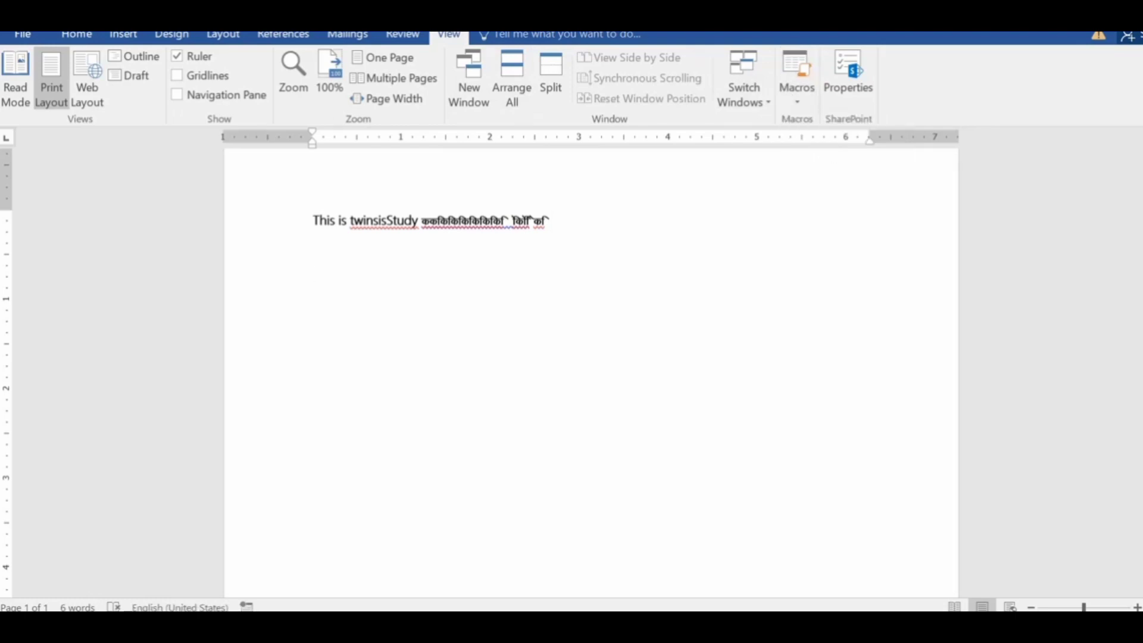
- Run the recorded Mangal macro on a new line and enter "This is mangal font with macro3 recorded"
click(72, 35)
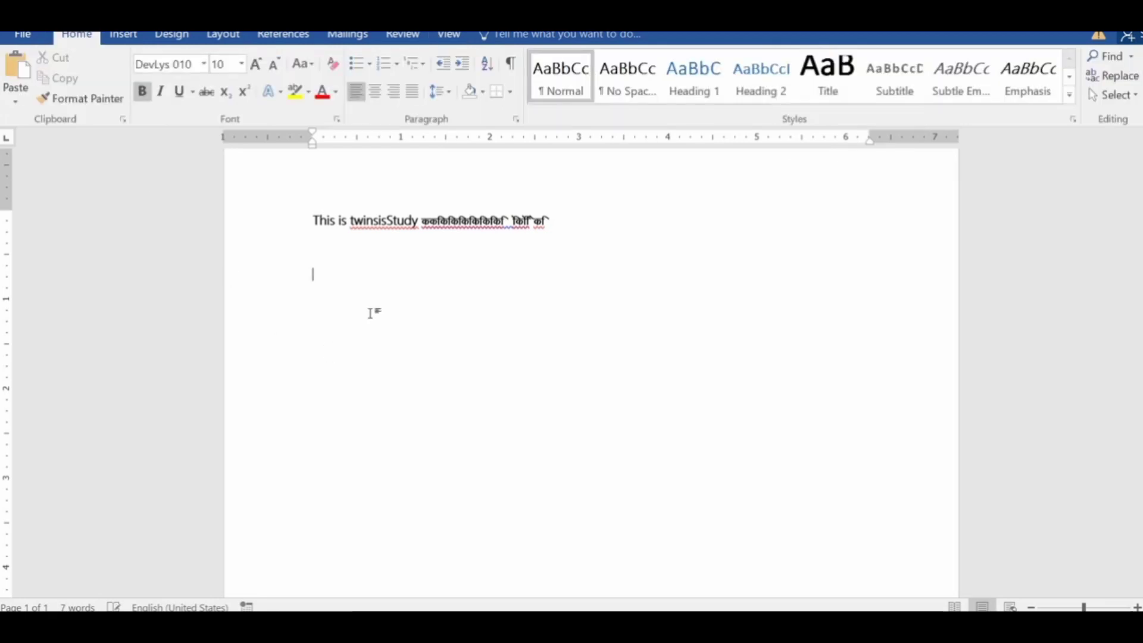
key(alt+shift)
key(ctrl+3)
text(Th)
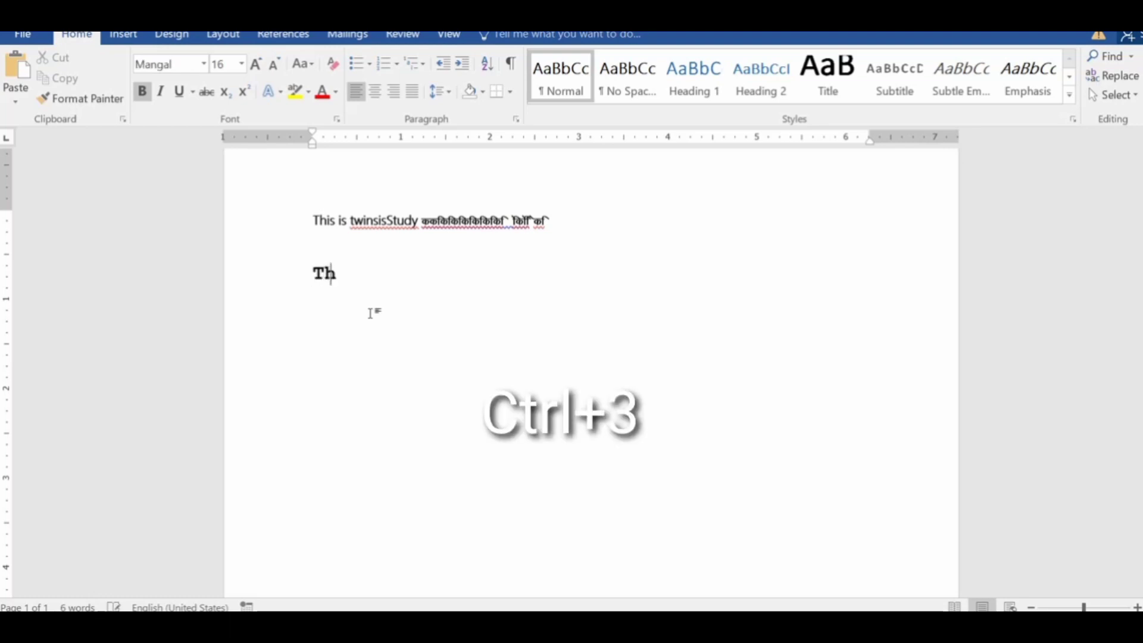
text(is is mang)
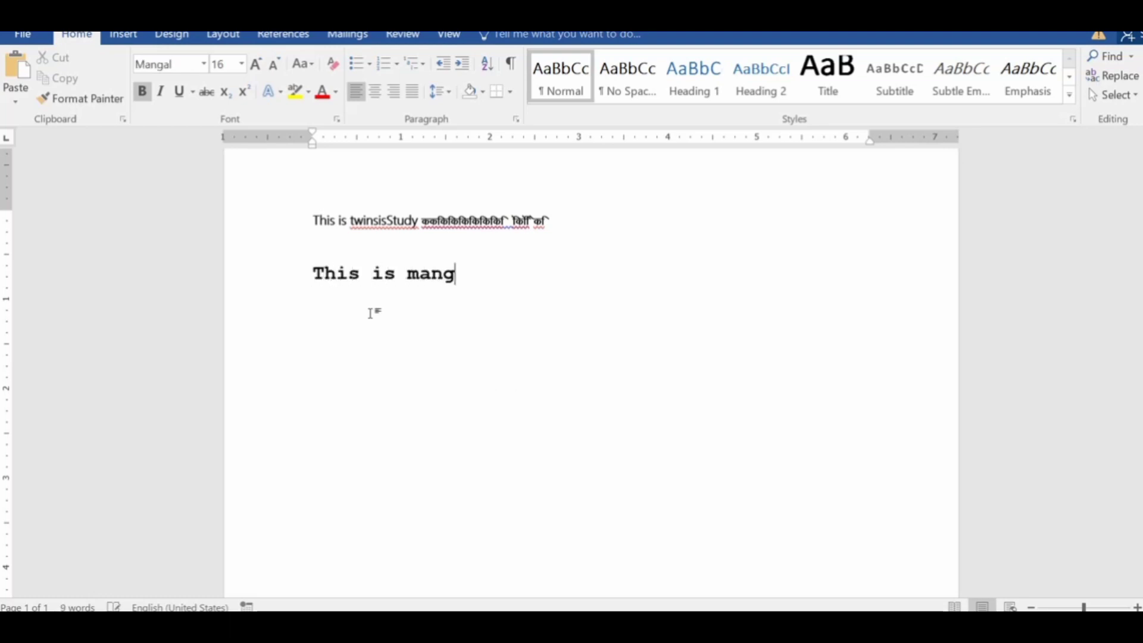
text(al font w)
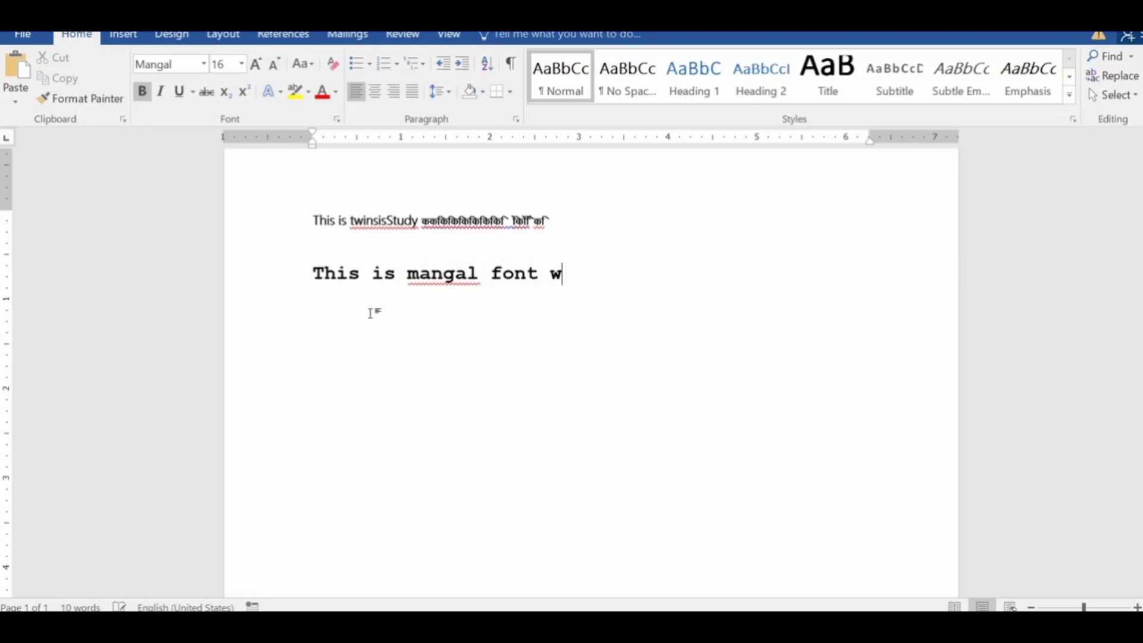
text(ith macro)
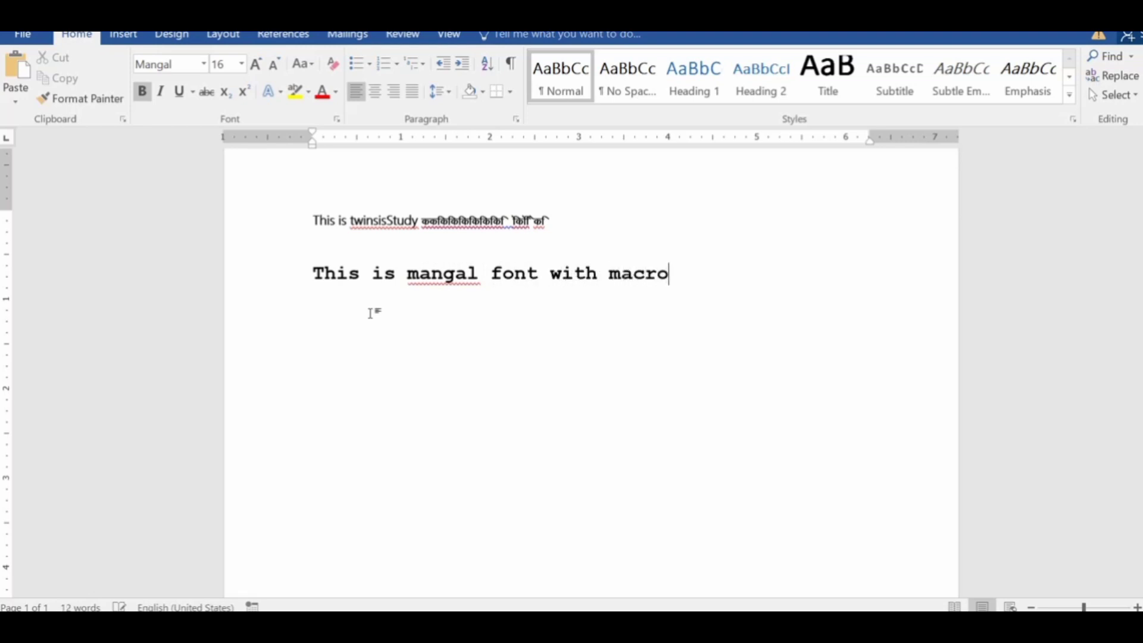
text(3 recorded)
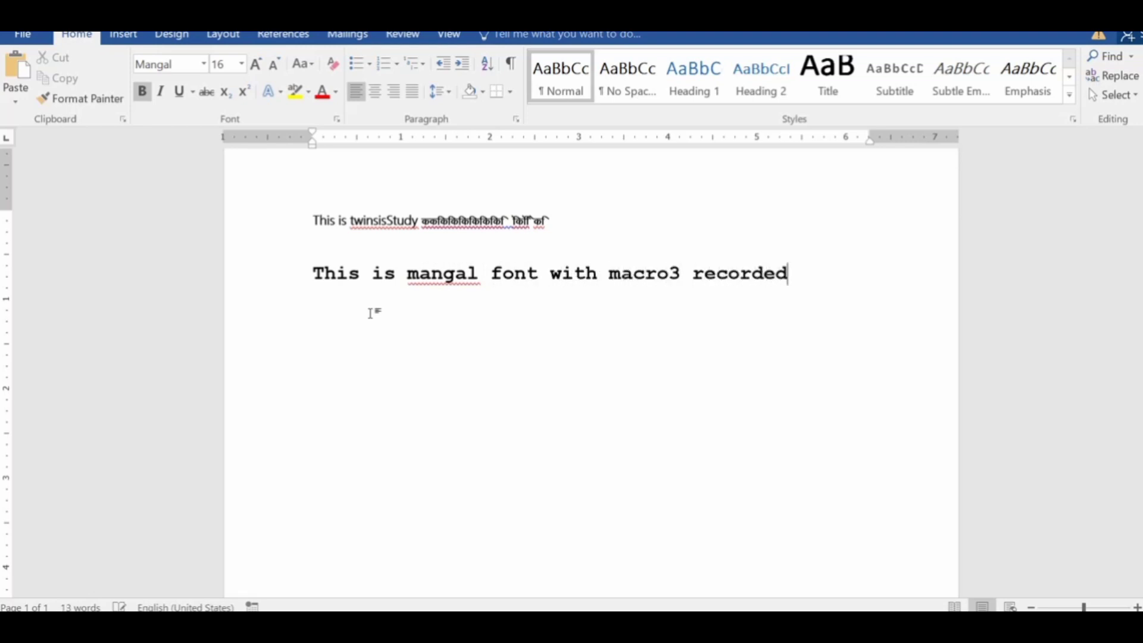
- Switch the typing font to DevLys 010 with its macro and enter a run of repeated "ad" characters on a new line
key(ctrl+m)
text(`dad)
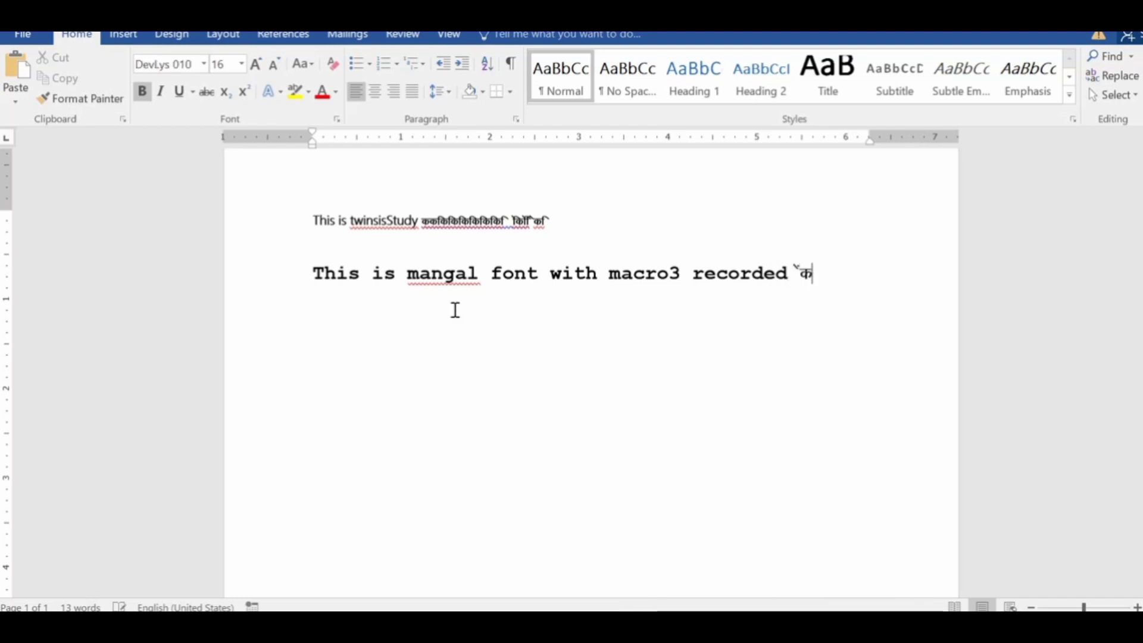
key(ctrl+1)
text(adadadadadad)
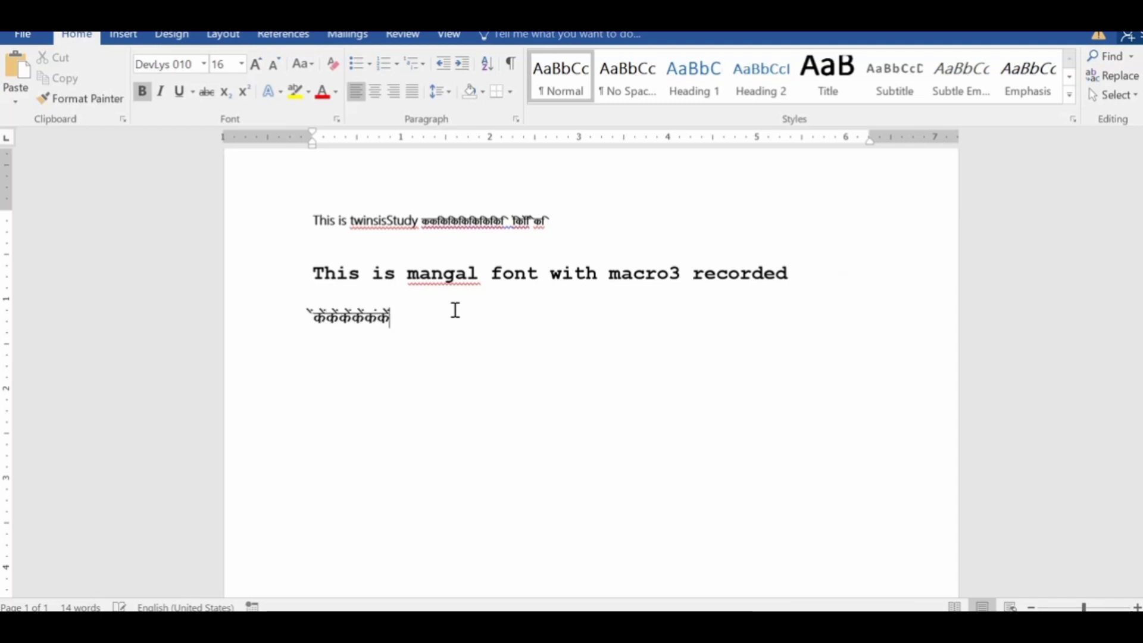
- Switch the typing font back to Mangal with the recorded macro and enter "this is again mangal font" on the same line
key(ctrl+3)
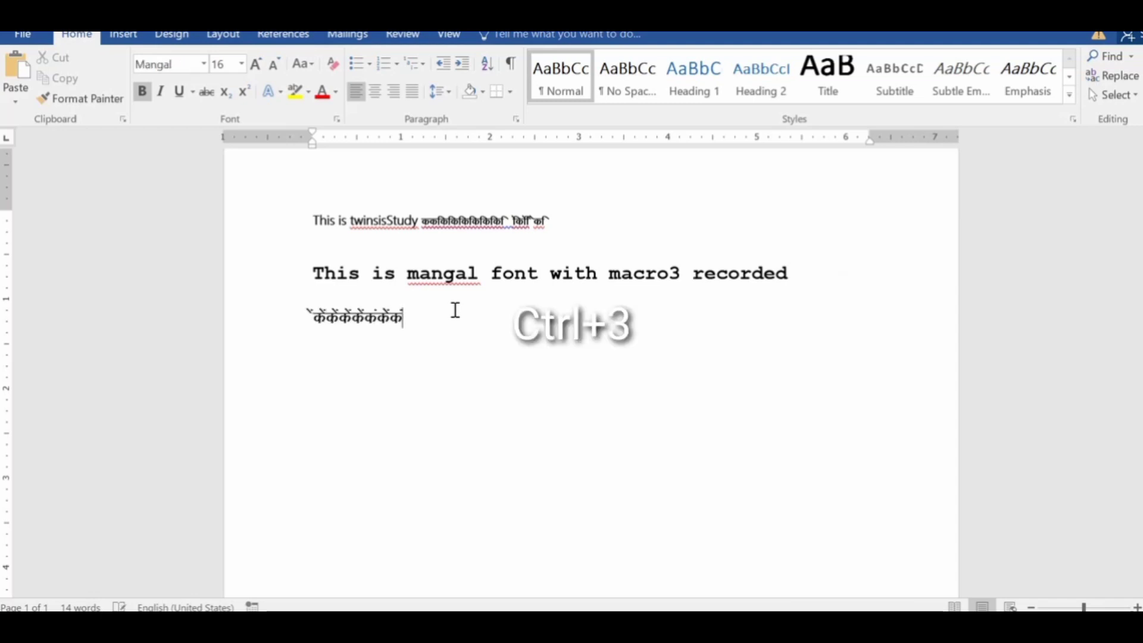
text(this is ag)
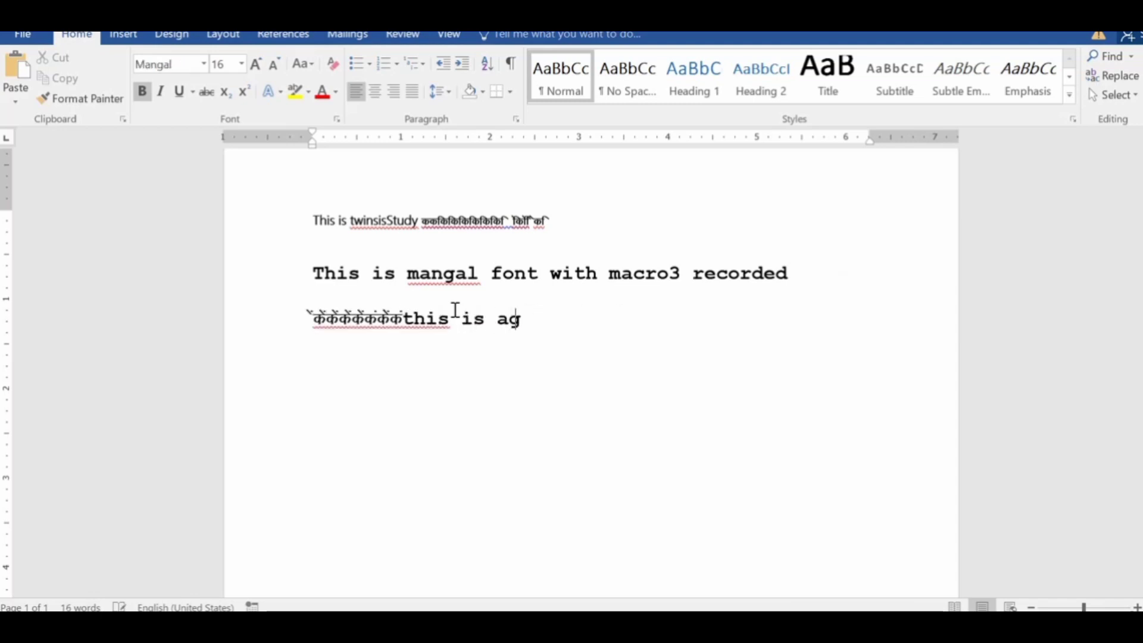
text(ain mangal)
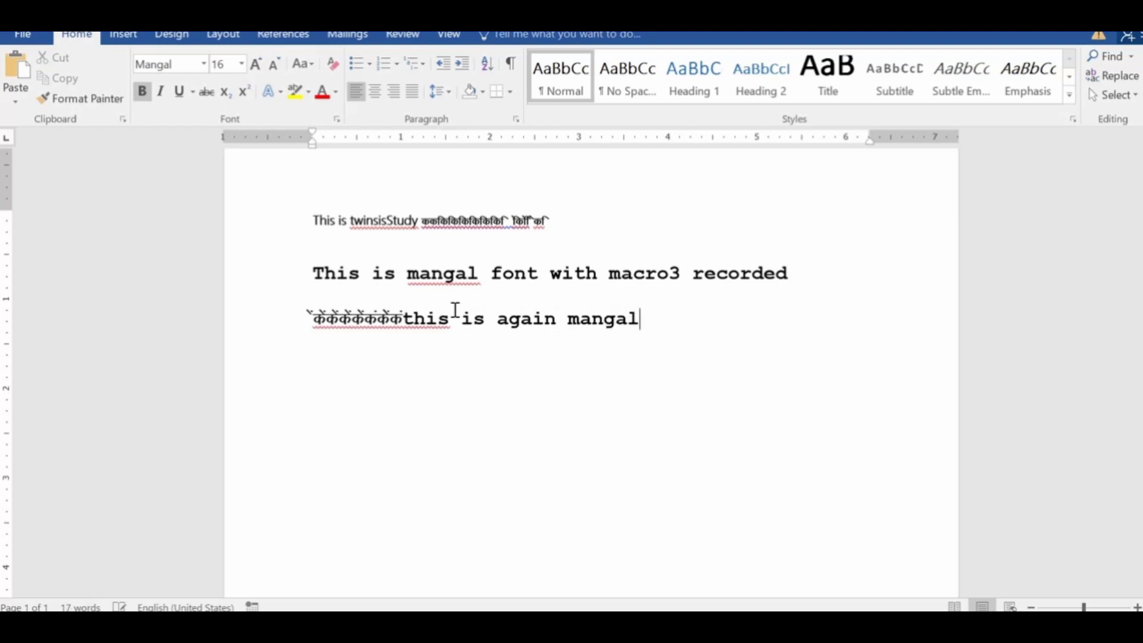
text( font)
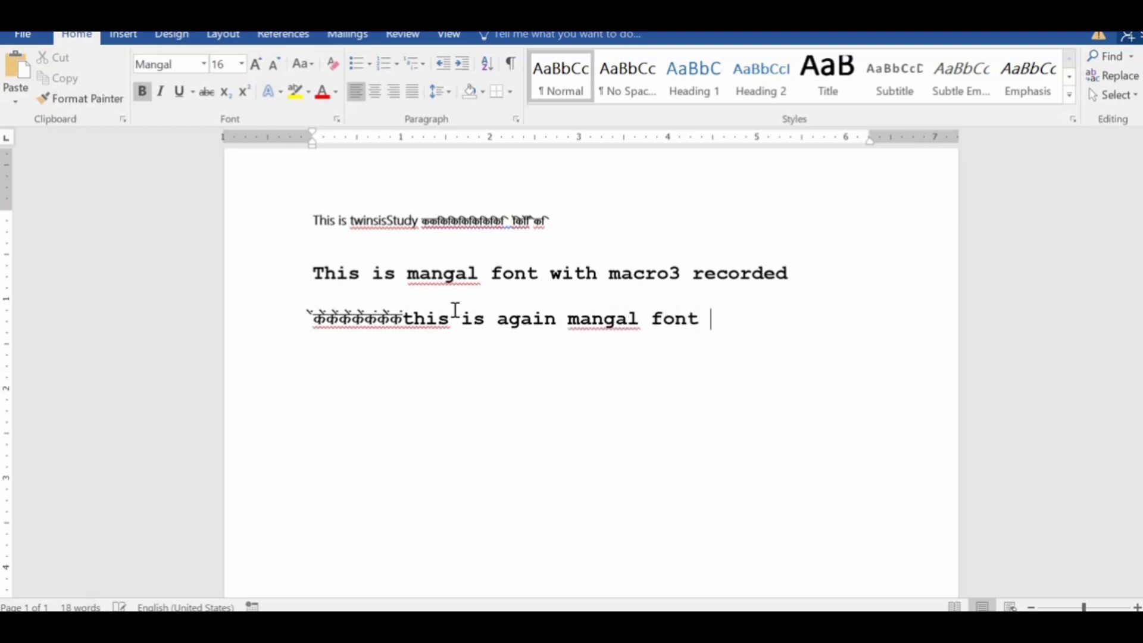
key(Return)
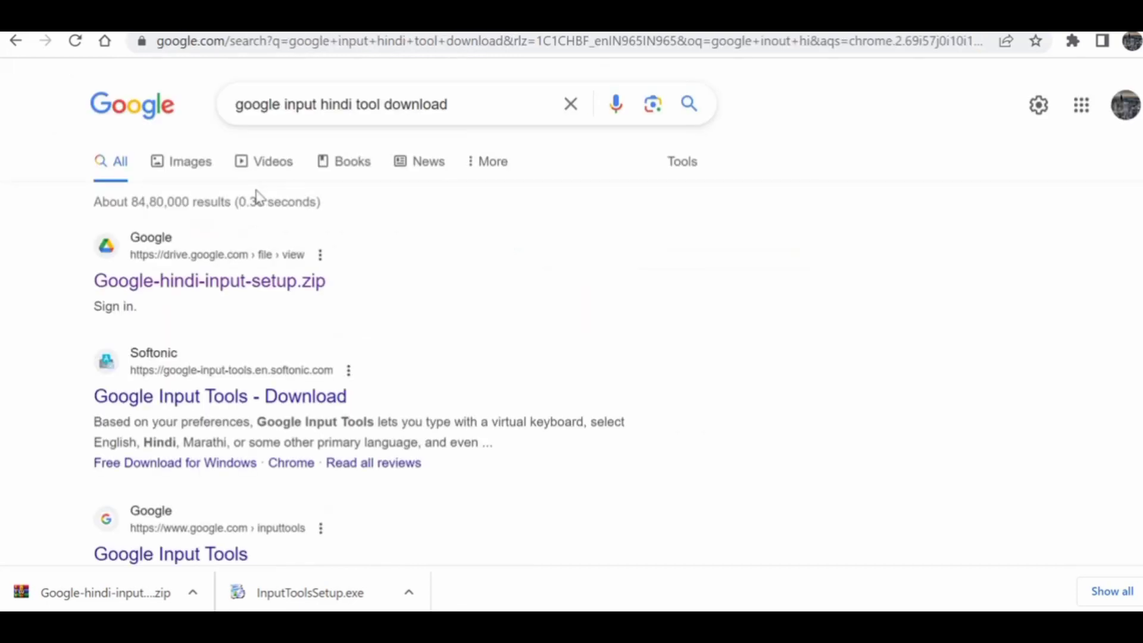
- In the browser, review the "google input hindi tool download" search and Google Hindi Input page, and show the downloaded zip in its maximized folder window
drag(484, 110, 216, 104)
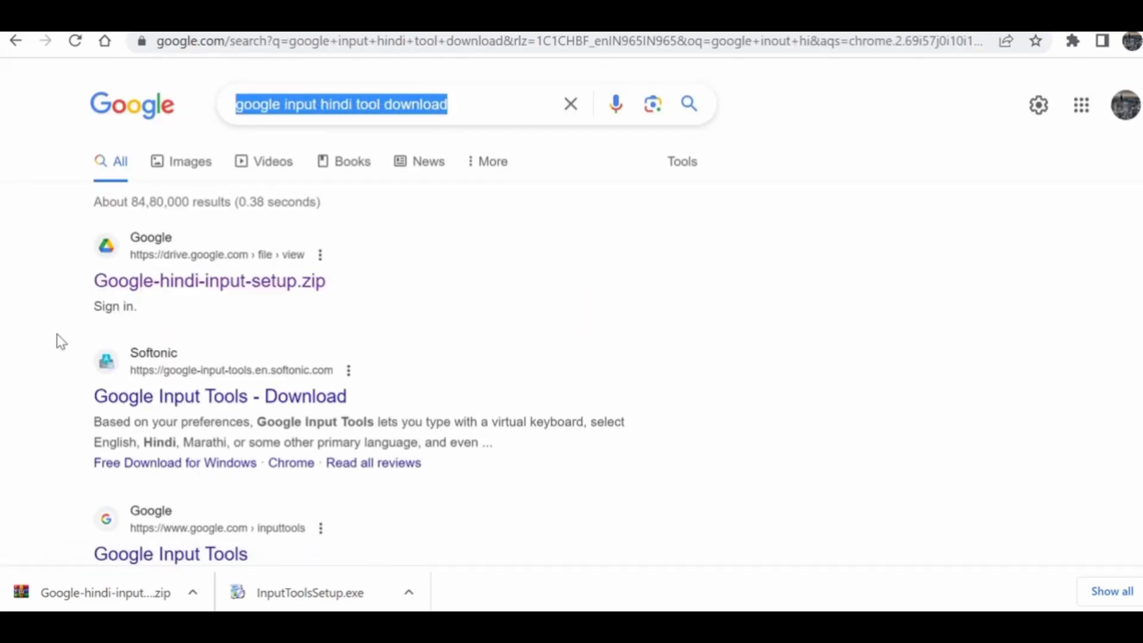
drag(202, 306, 118, 263)
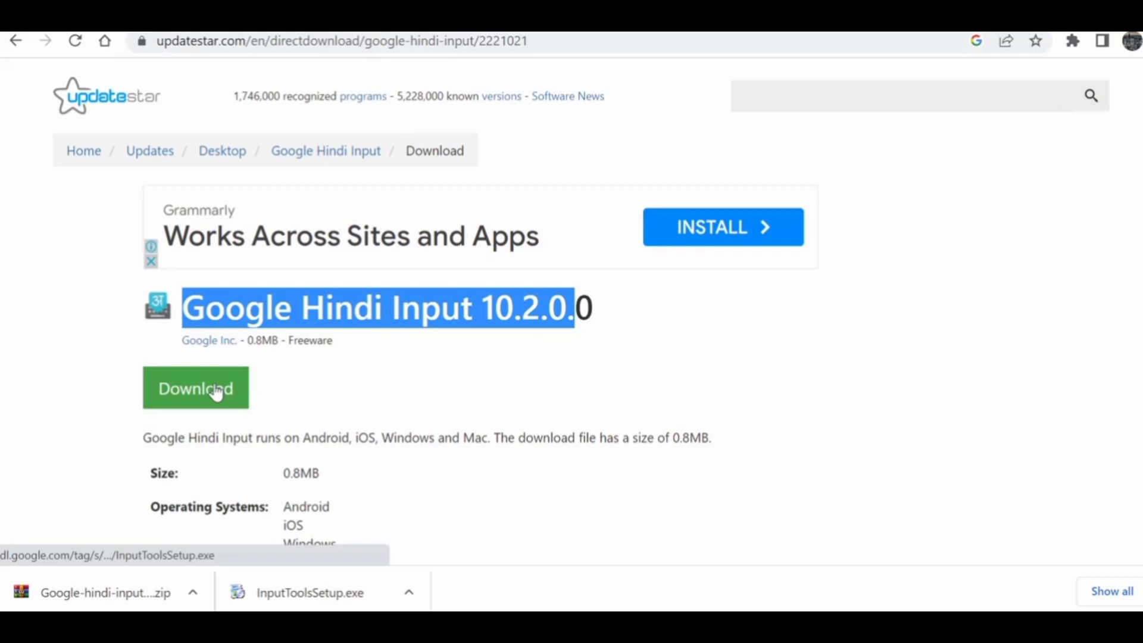
click(196, 597)
click(241, 537)
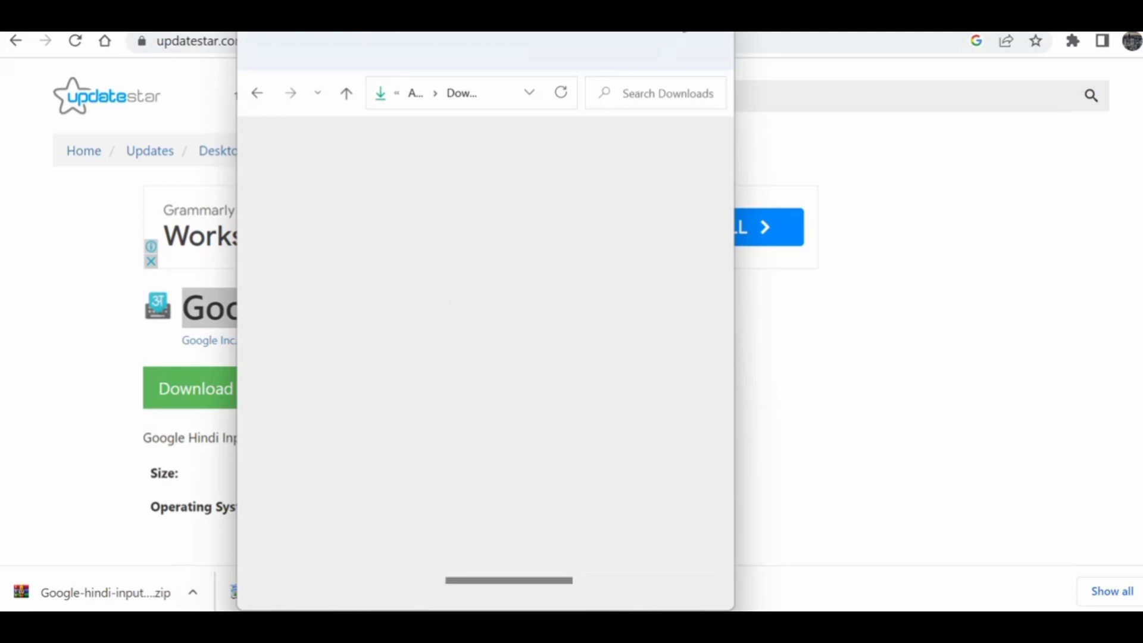
key(super+Up)
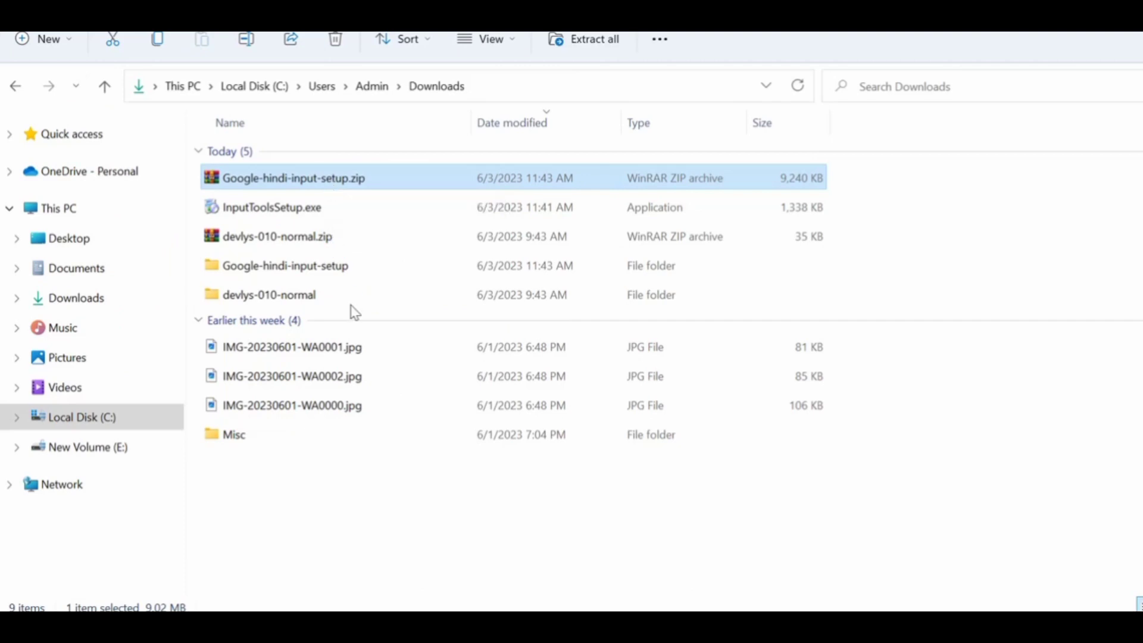
- Open the extracted Google-hindi-input-setup folder and its Google hindi input setup subfolder, and run GoogleInputHindi.exe
right_click(333, 178)
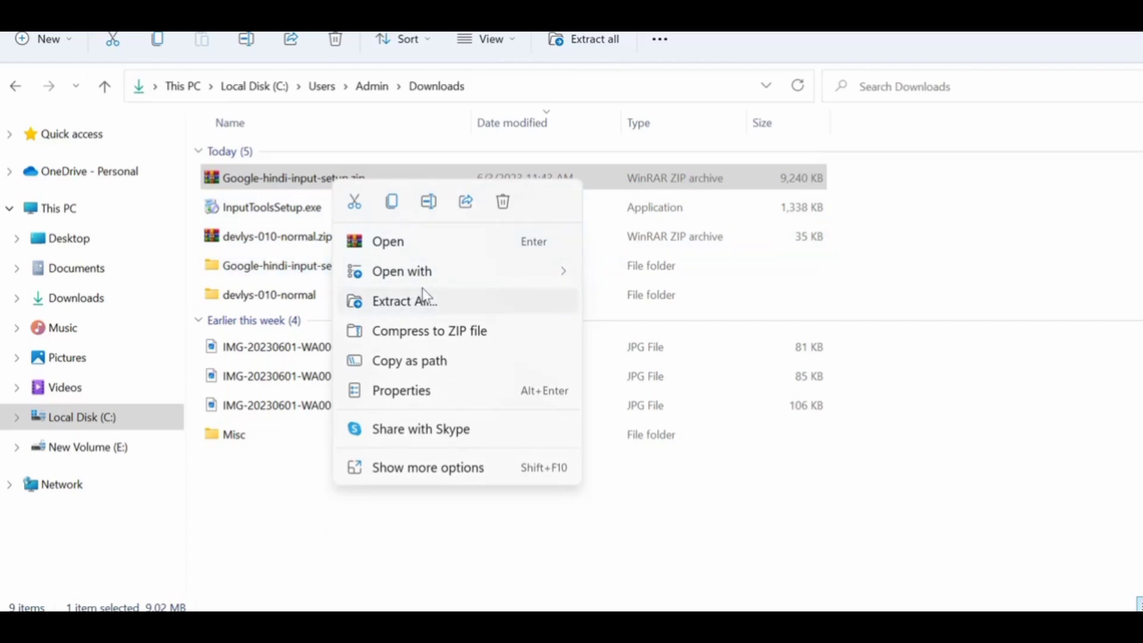
click(279, 272)
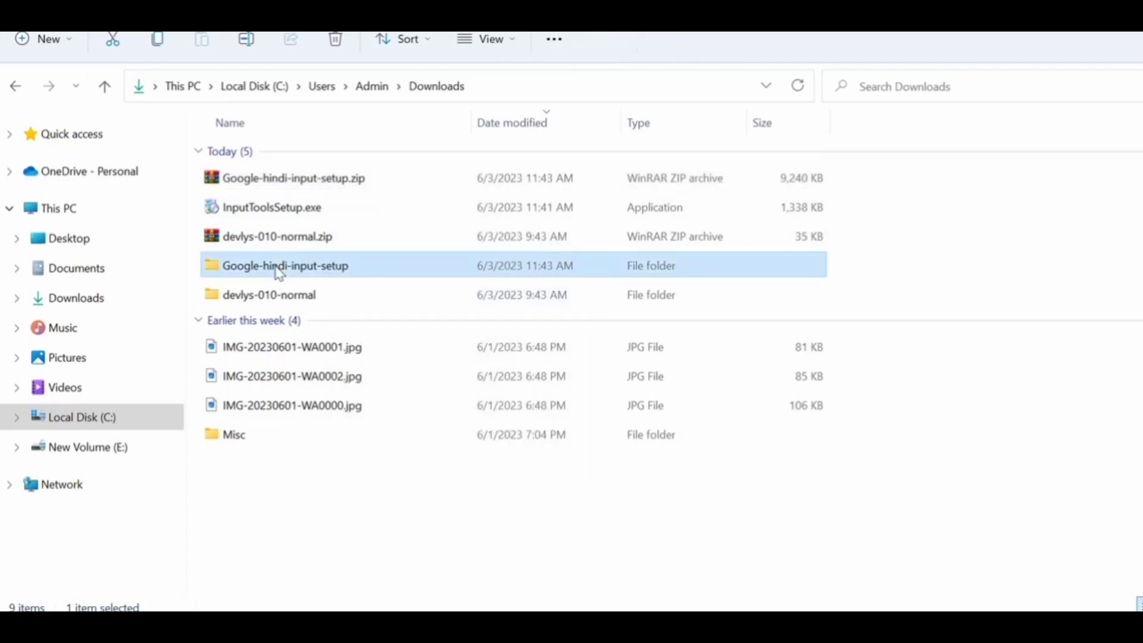
double_click(279, 273)
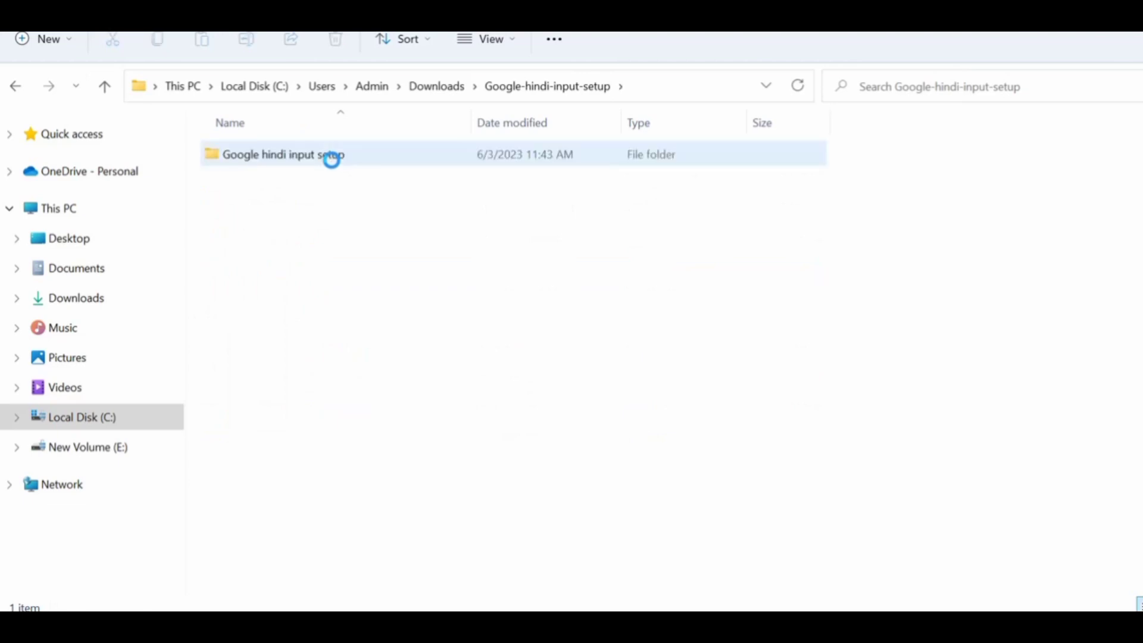
double_click(337, 163)
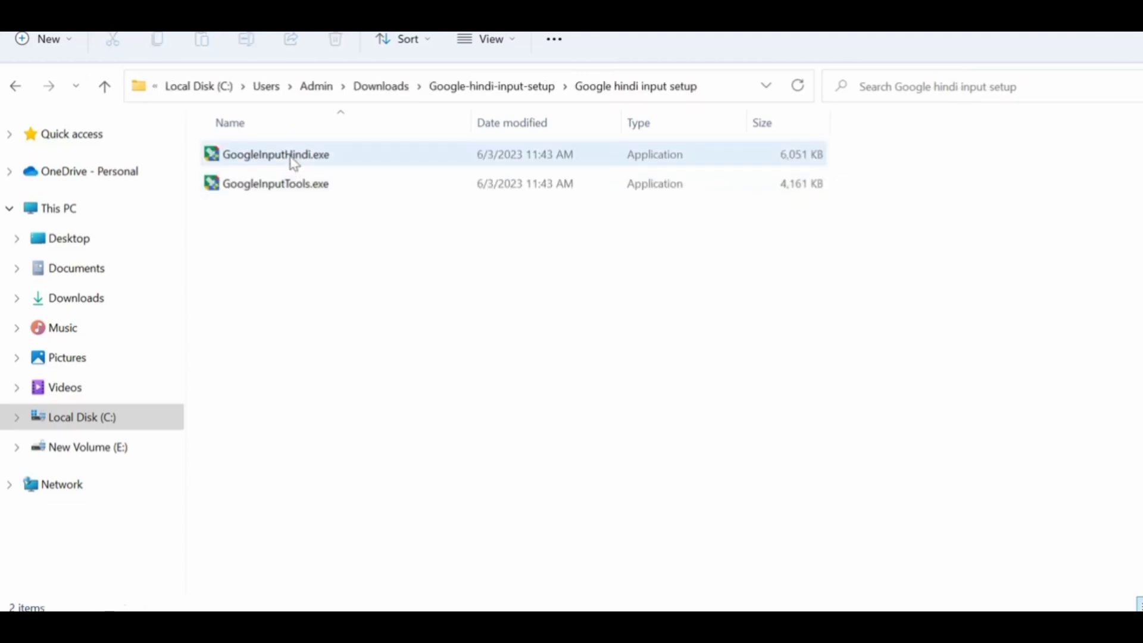
click(295, 162)
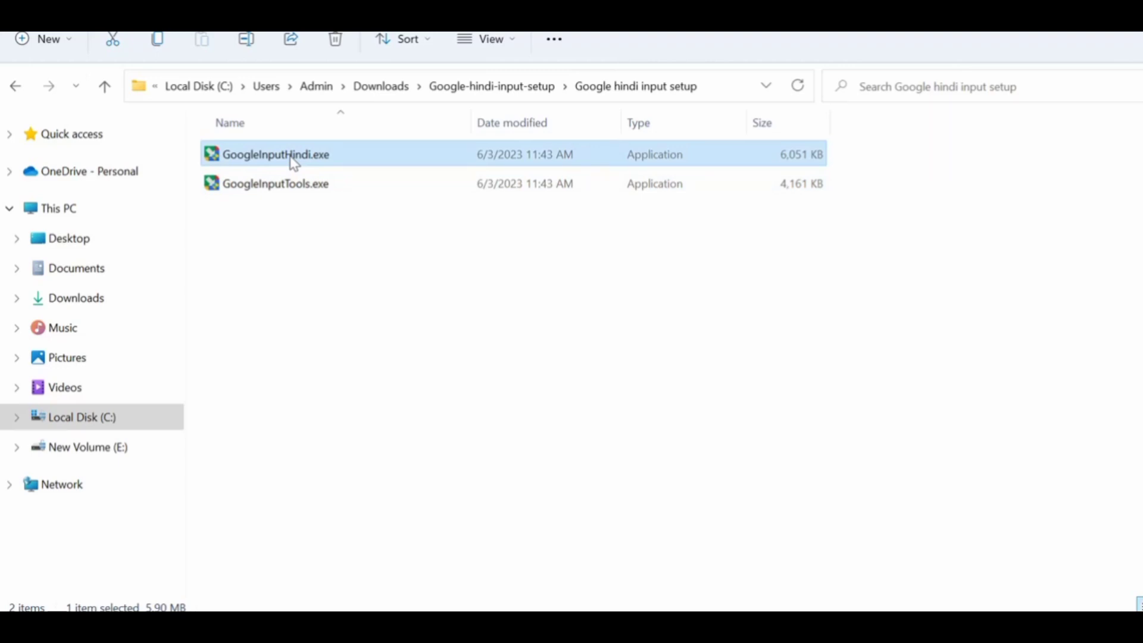
double_click(294, 162)
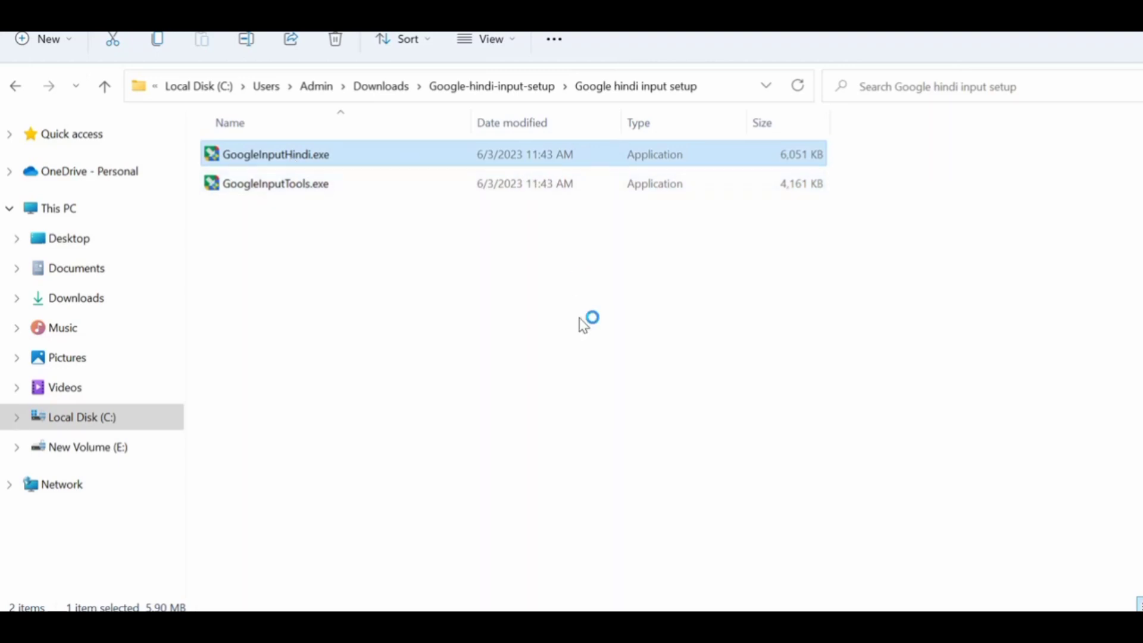